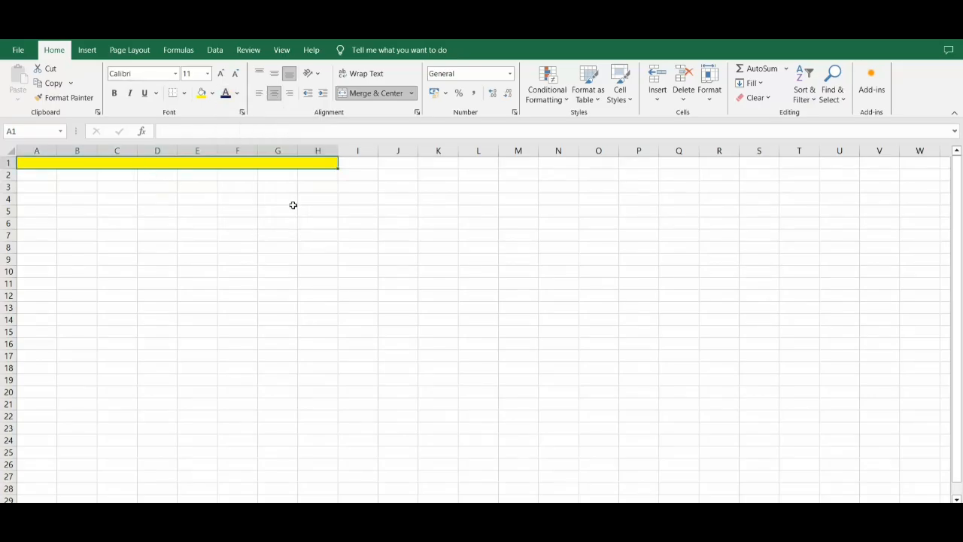
- Enter the title INCOME EXPENCE REGISTER in the merged yellow cell A1
type("i")
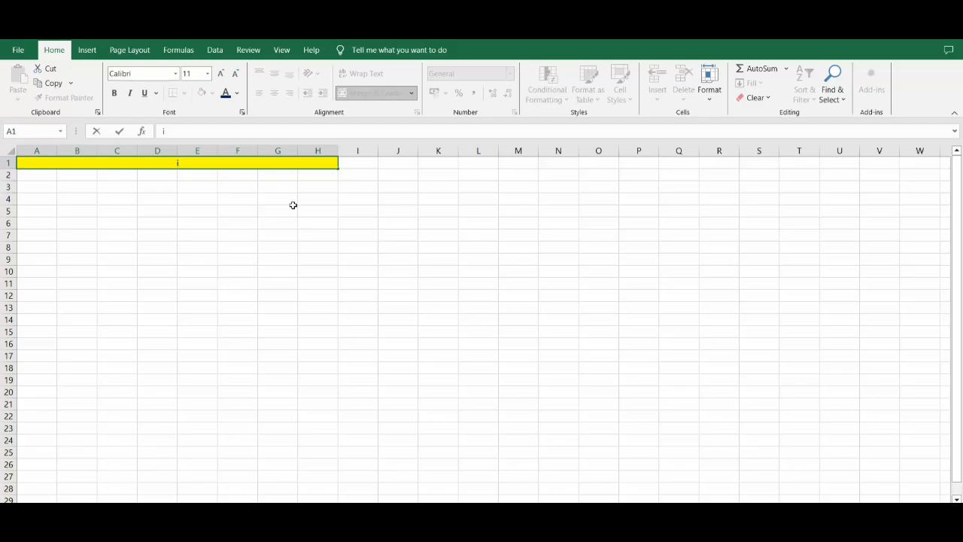
type("NCOME EXPENCE")
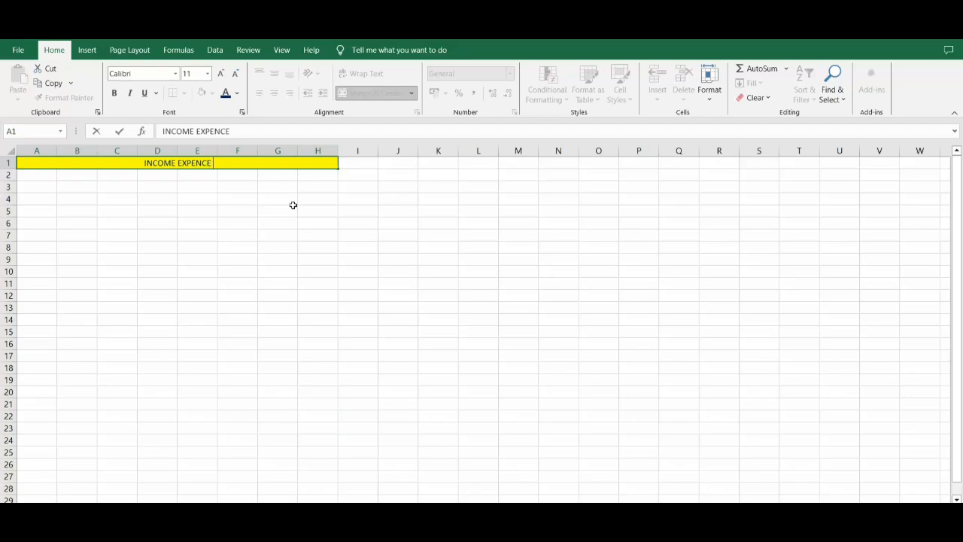
type(" R")
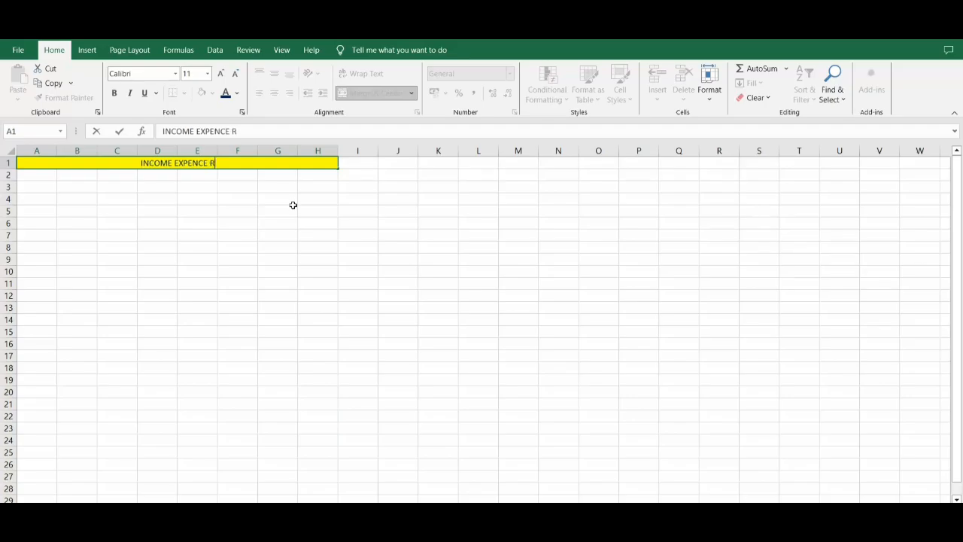
type("EGISTER")
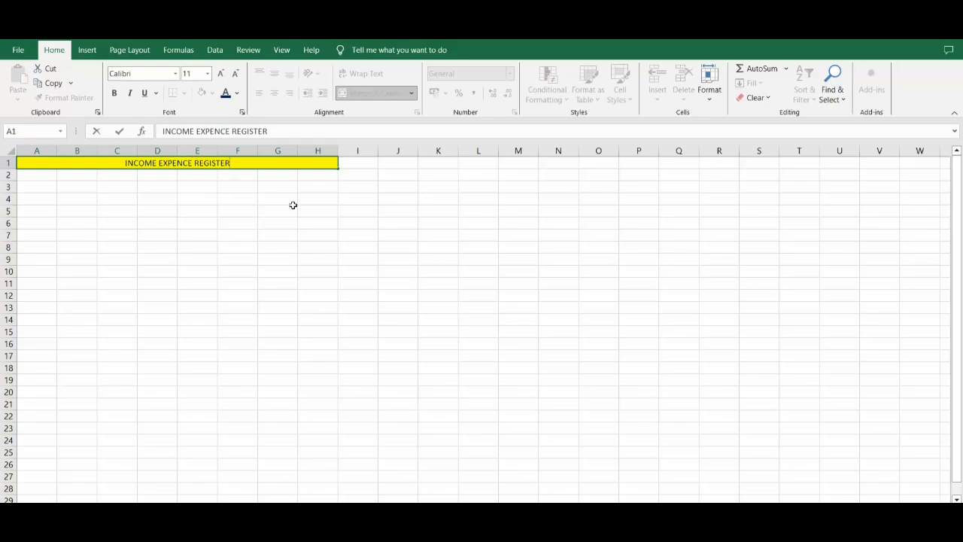
key("Return")
left_click(206, 166)
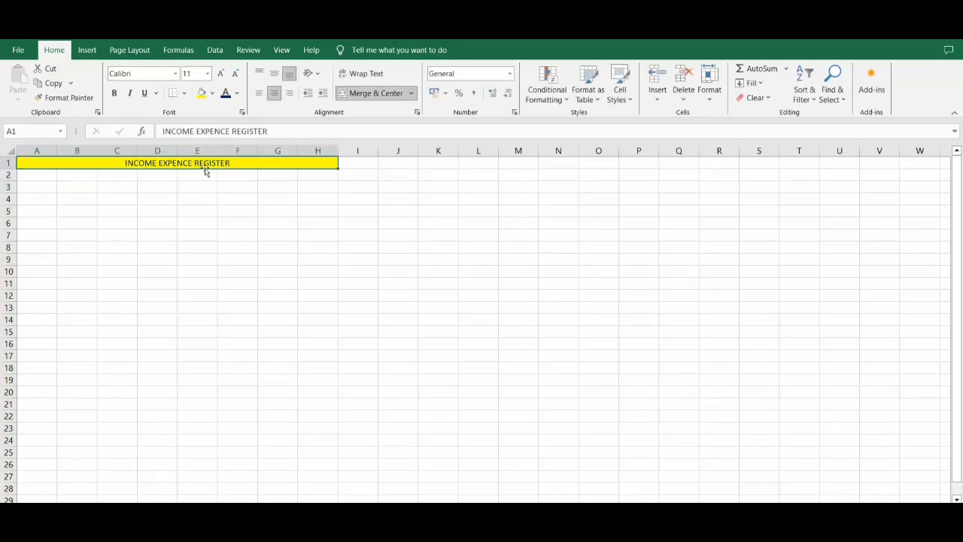
- Set the font size of the entire worksheet to 14
left_click(7, 148)
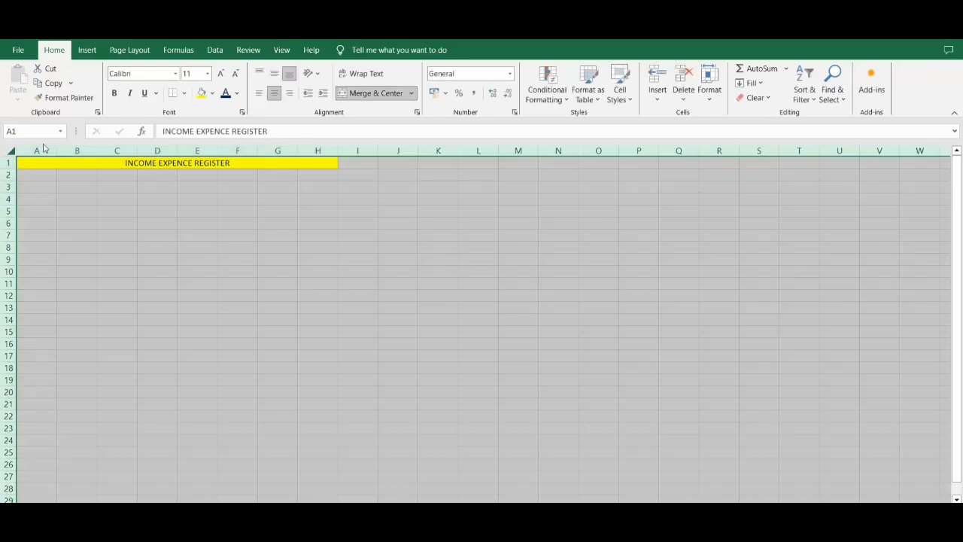
left_click(220, 73)
left_click(221, 73)
- Make the title in A1 bold and increase its font size to 18
left_click(148, 165)
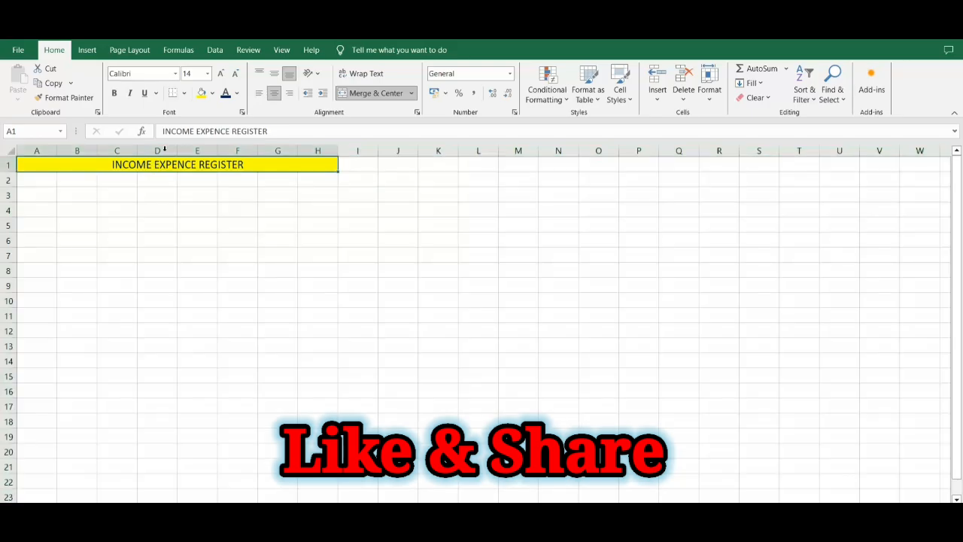
left_click(114, 92)
left_click(221, 73)
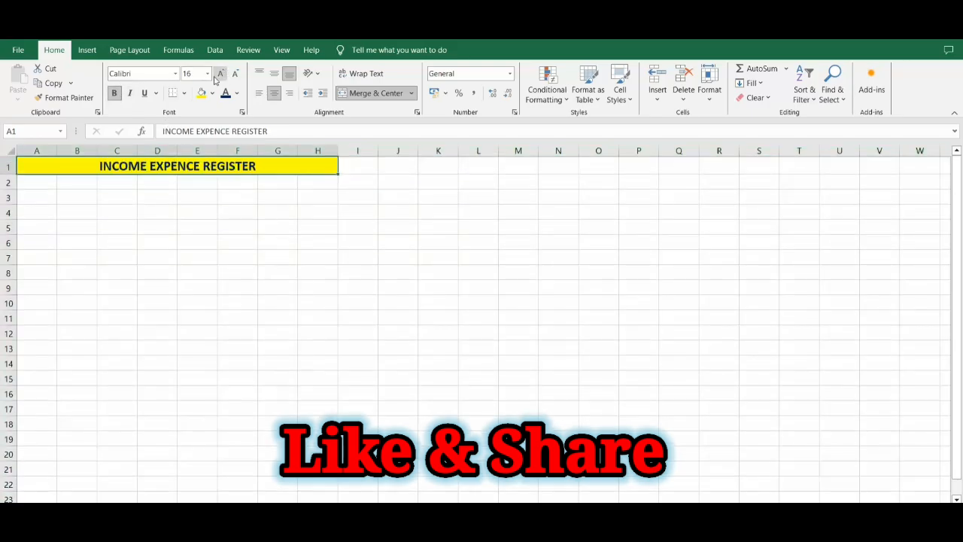
left_click(221, 73)
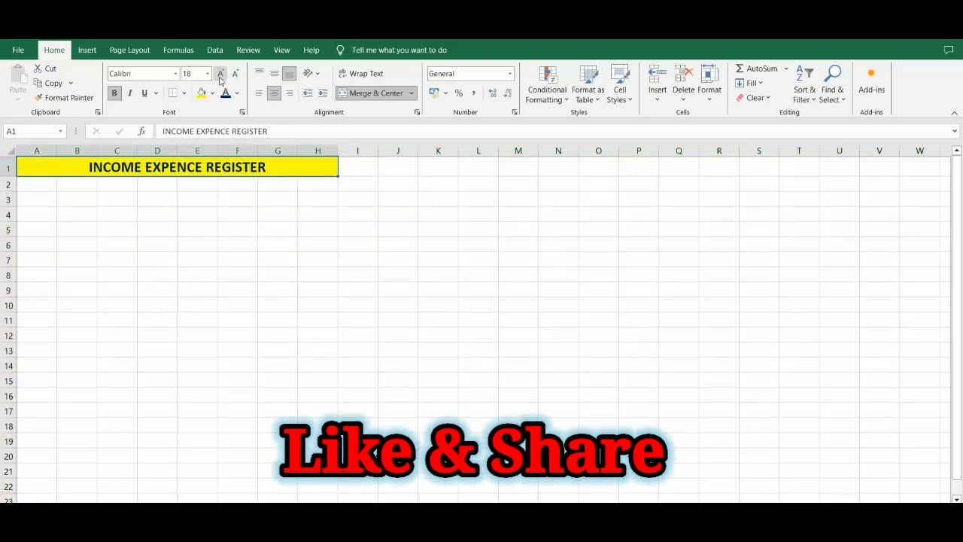
left_click(195, 193)
- Fill the range A2:H5 below the title with light grey
left_click_drag(48, 184, 316, 225)
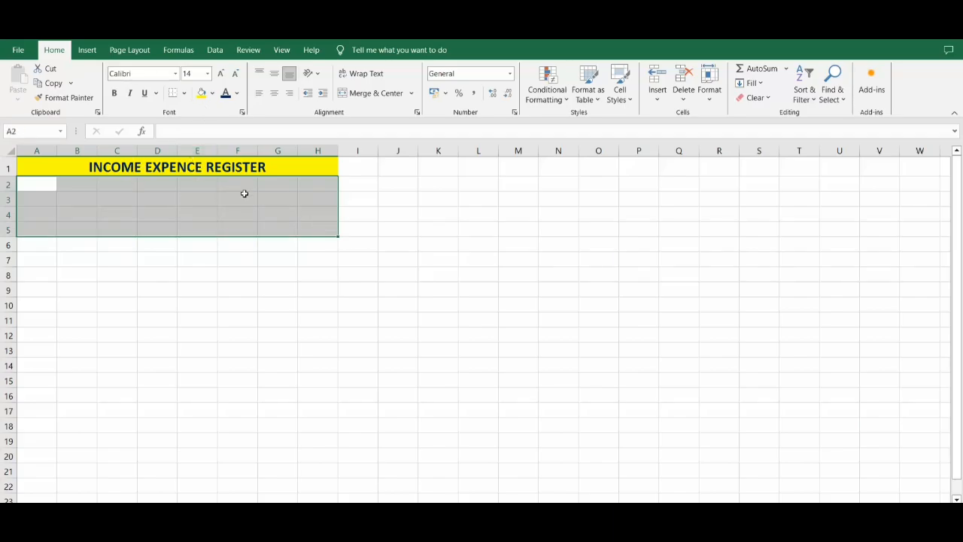
left_click(212, 94)
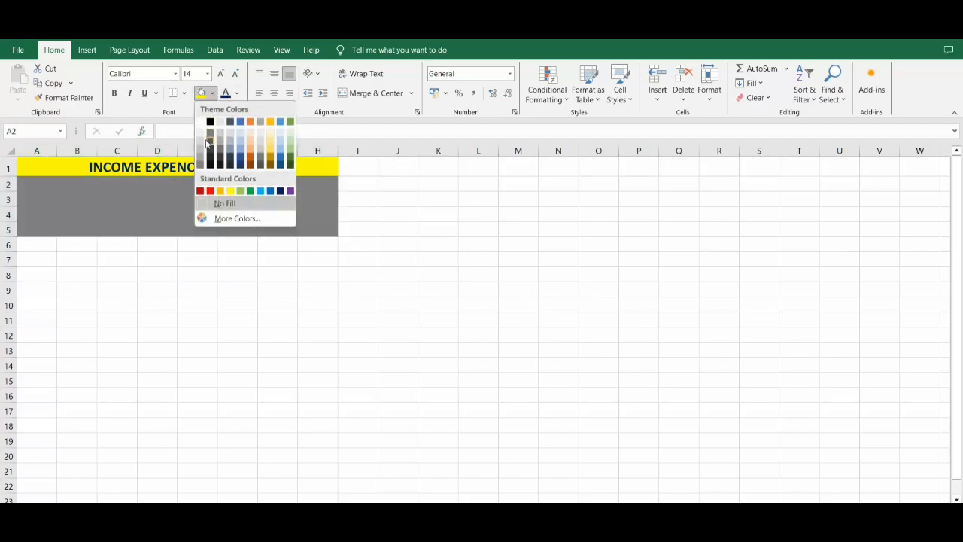
left_click(200, 143)
- Fill the row range A6:H6 under the grey block with yellow
left_click_drag(45, 244, 313, 244)
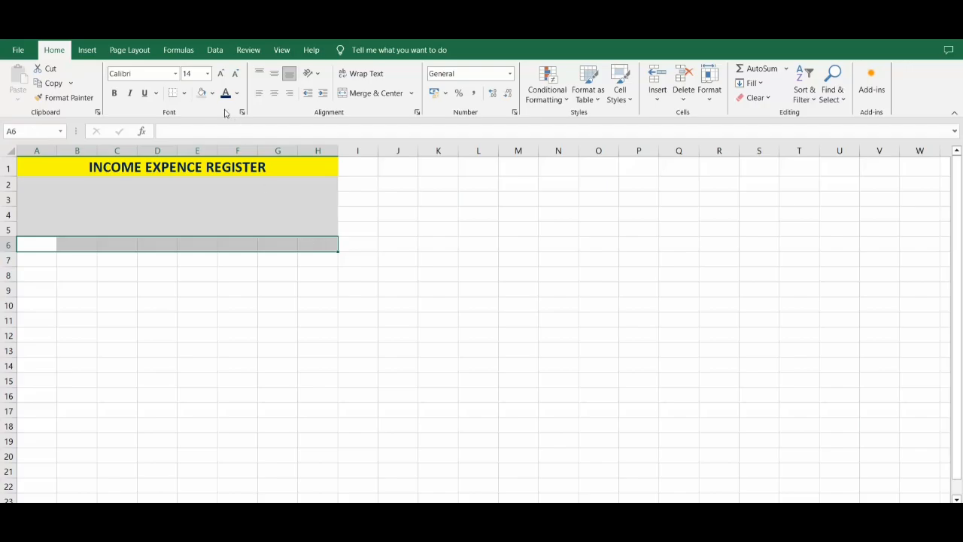
left_click(185, 93)
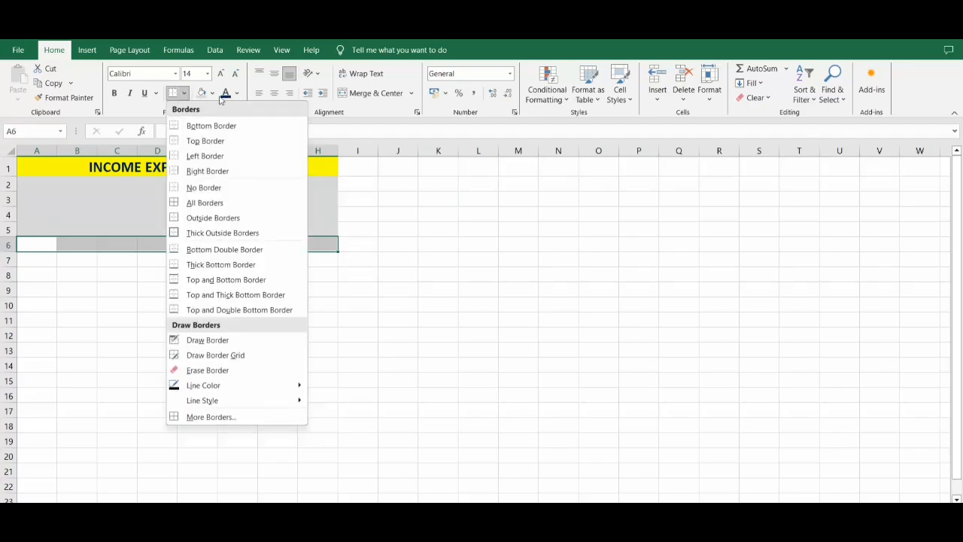
left_click(212, 93)
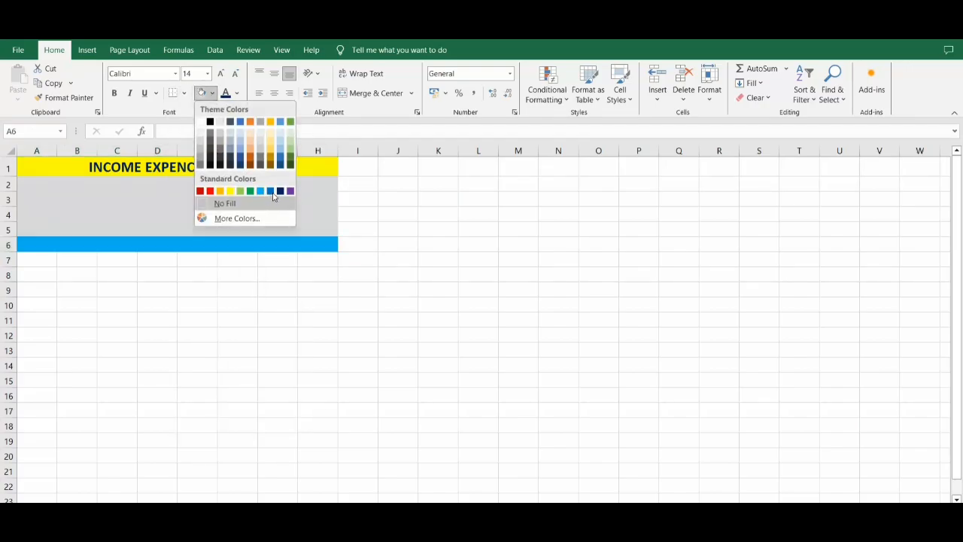
left_click(231, 193)
left_click(106, 271)
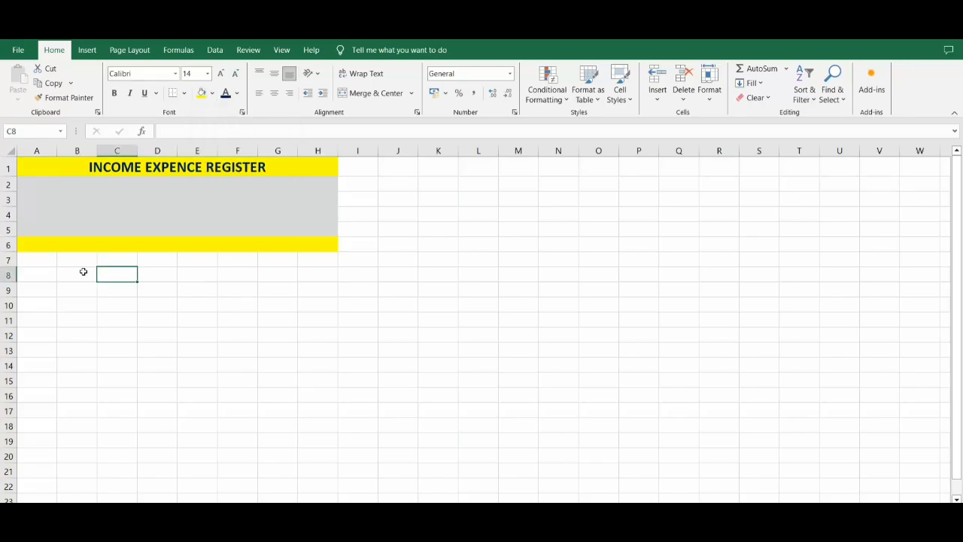
- Enter the column headers S NO, DATE and PARTICULAR in cells A7 to C7
left_click(30, 264)
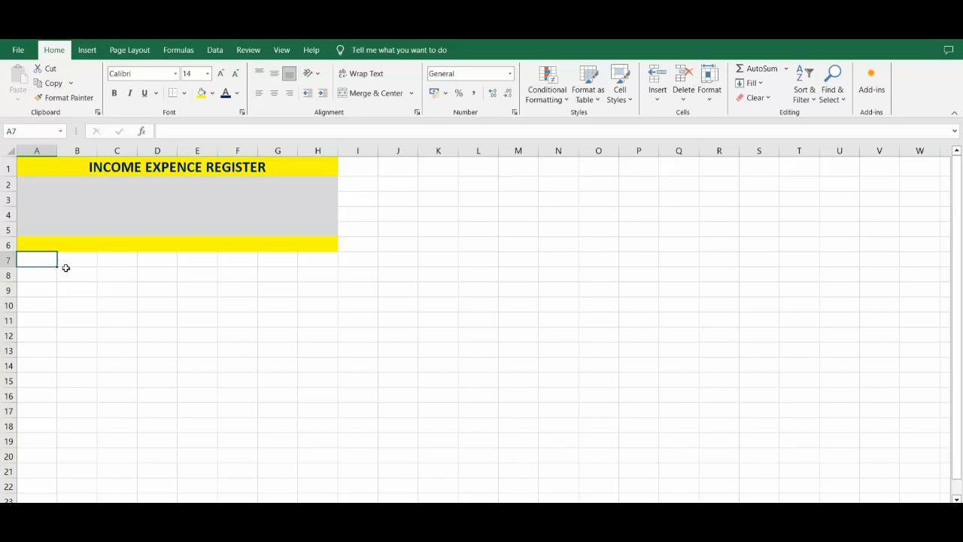
type("S NO")
key("Tab")
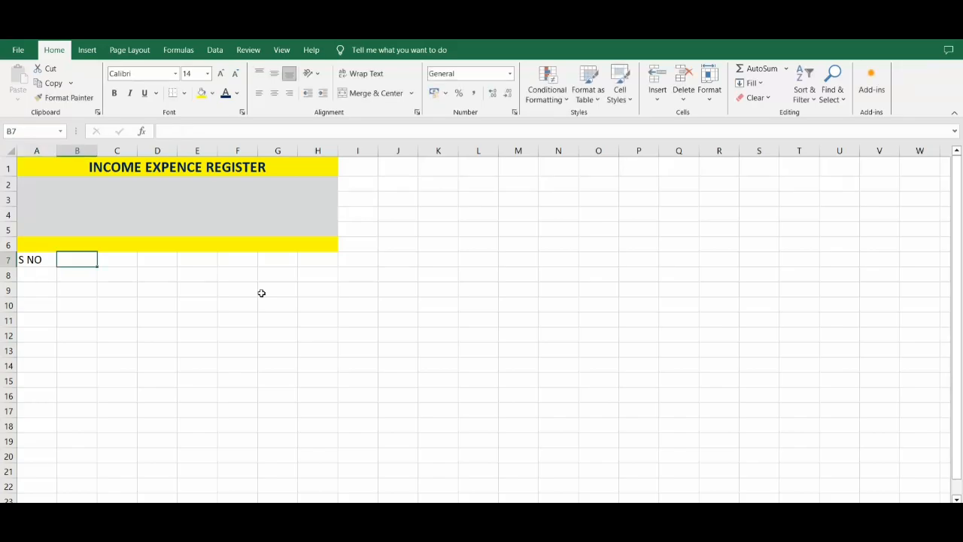
type("DATE")
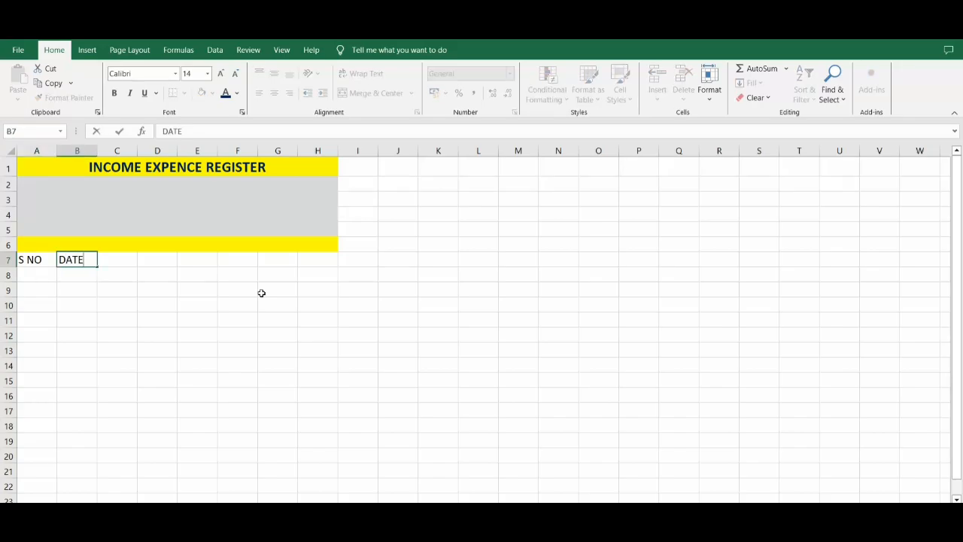
key("Tab")
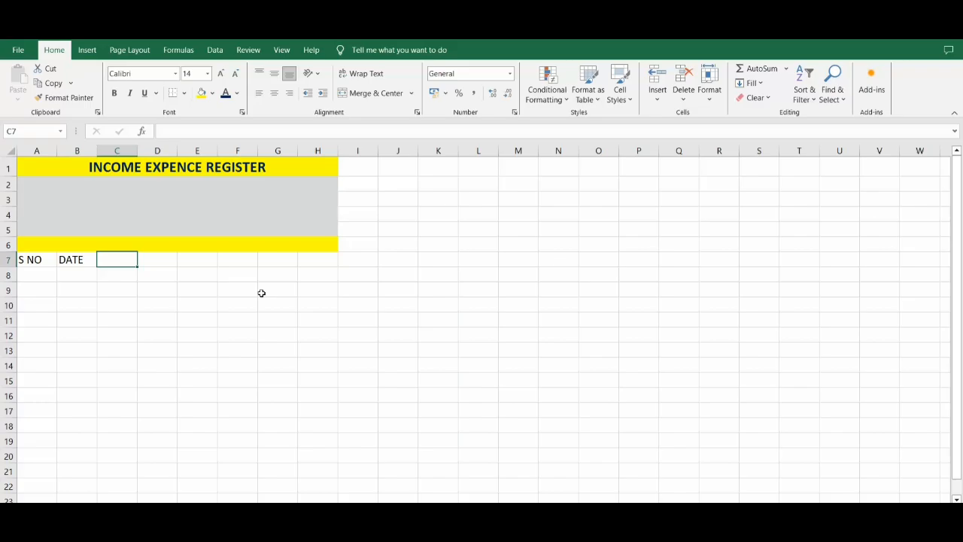
type("PAR")
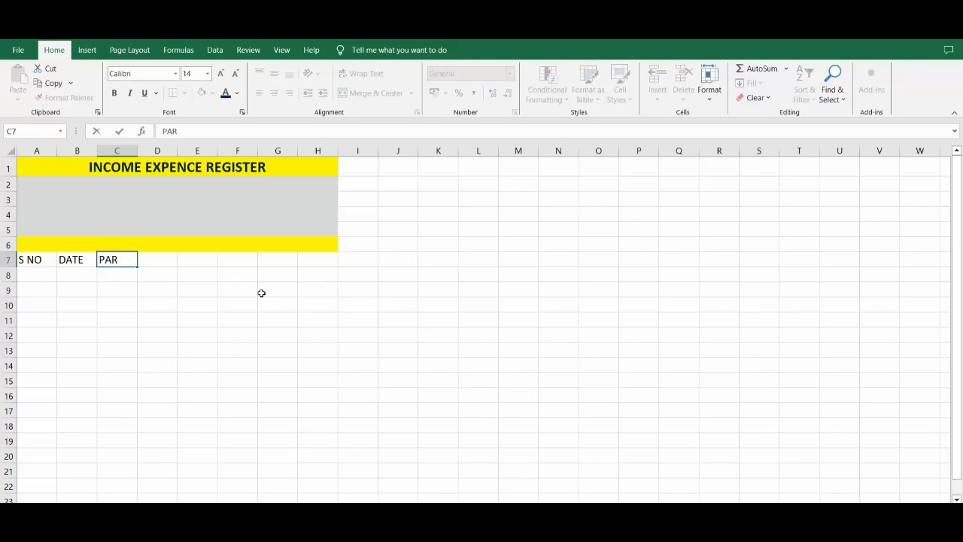
type("TICULAR")
left_click(156, 316)
- Widen column C so the PARTICULAR header fits with ample room to spare
left_click(123, 259)
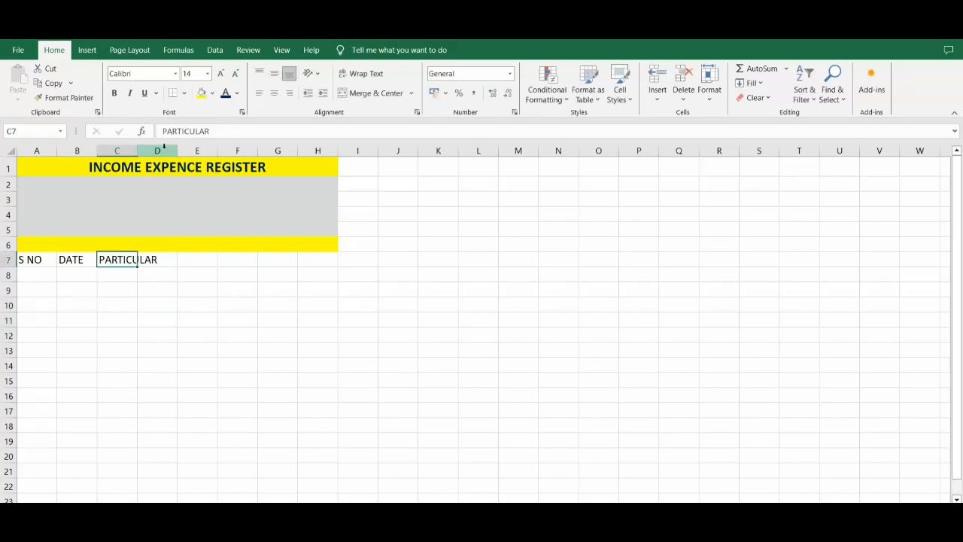
left_click_drag(139, 155, 195, 154)
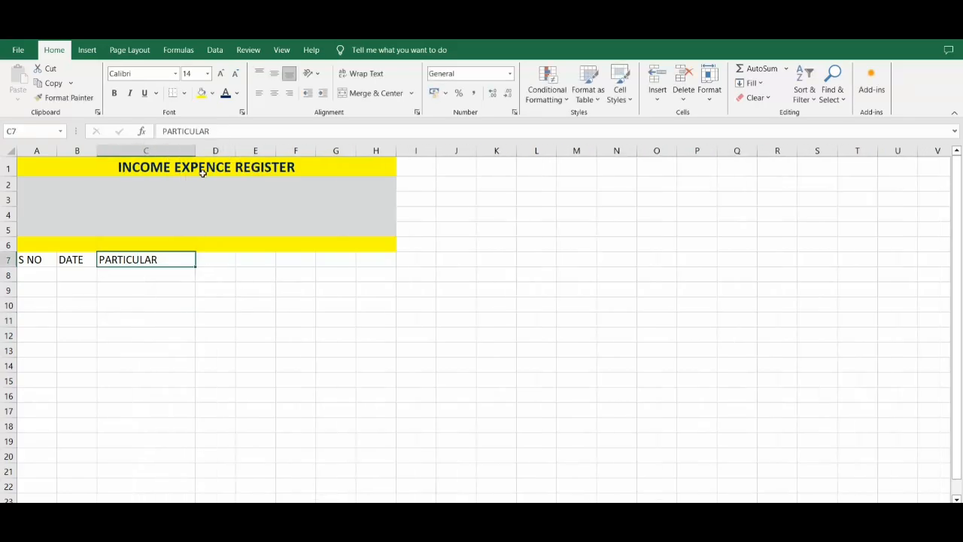
left_click(213, 261)
left_click(151, 259)
left_click_drag(198, 152, 208, 153)
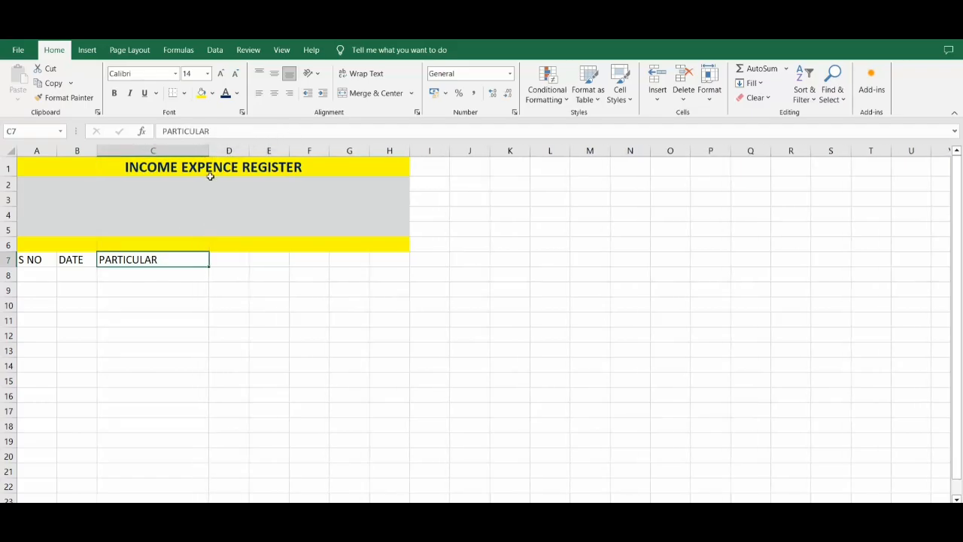
- Enter the header INCOME in D7 and widen column D slightly to fit it
left_click(235, 265)
type("INCOME")
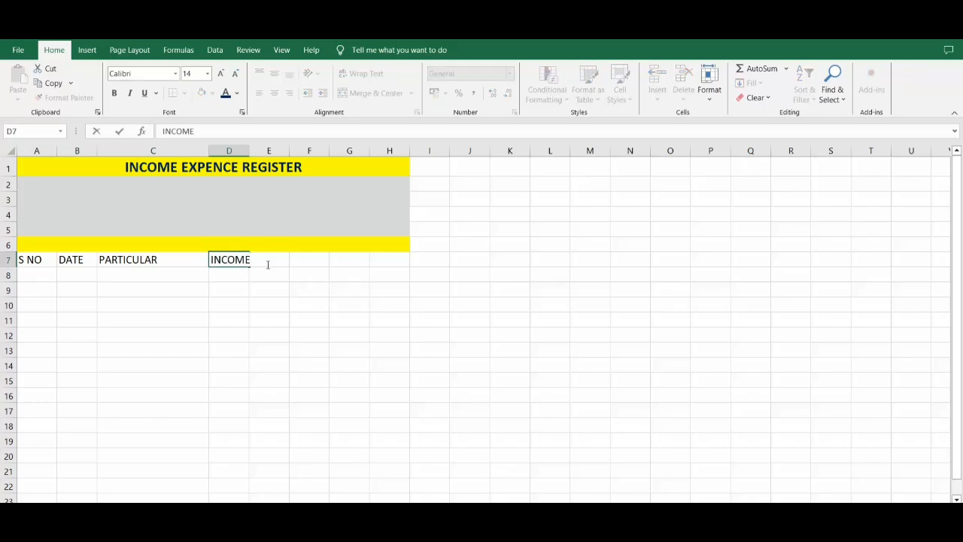
left_click(127, 275)
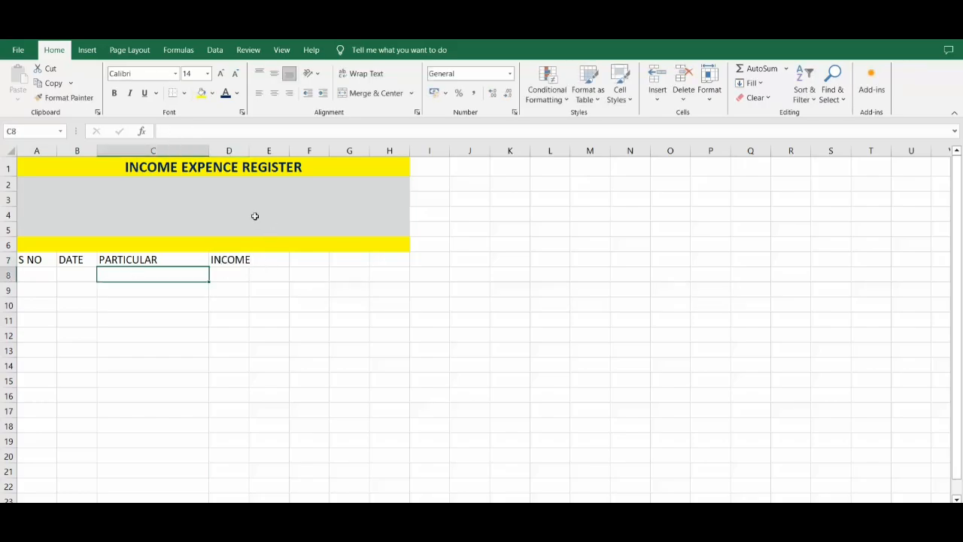
left_click_drag(252, 150, 258, 151)
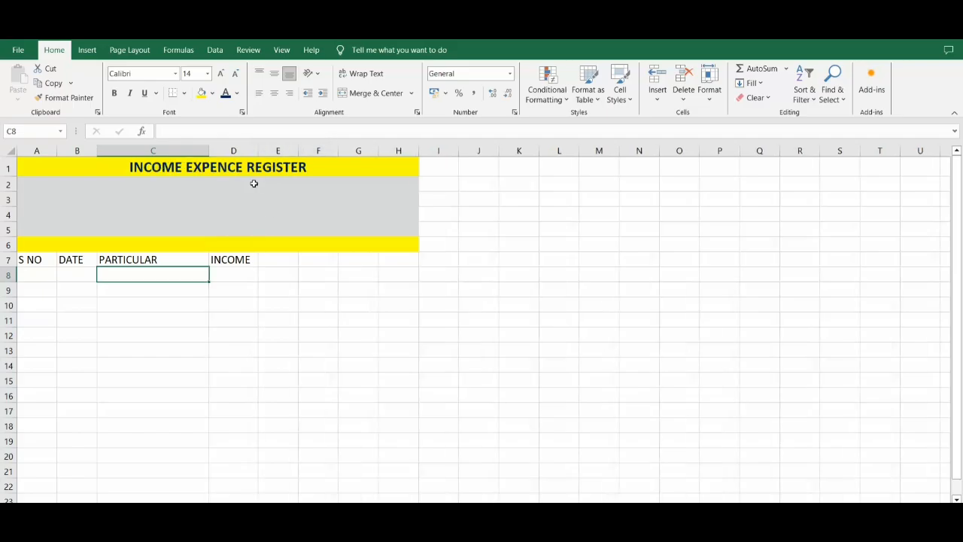
- Enter the header EXPENCE in E7 and slightly widen columns C, D and E
left_click(280, 259)
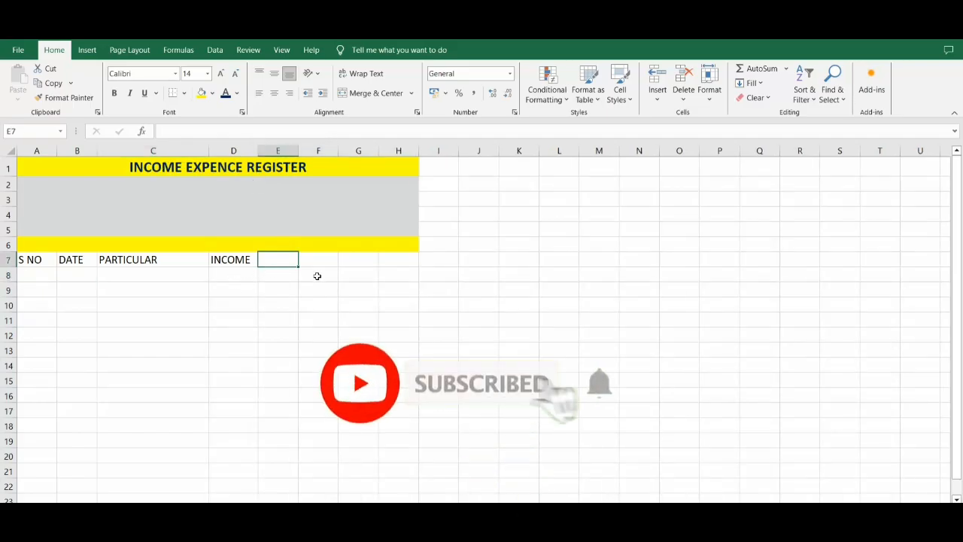
type("EXPENCE")
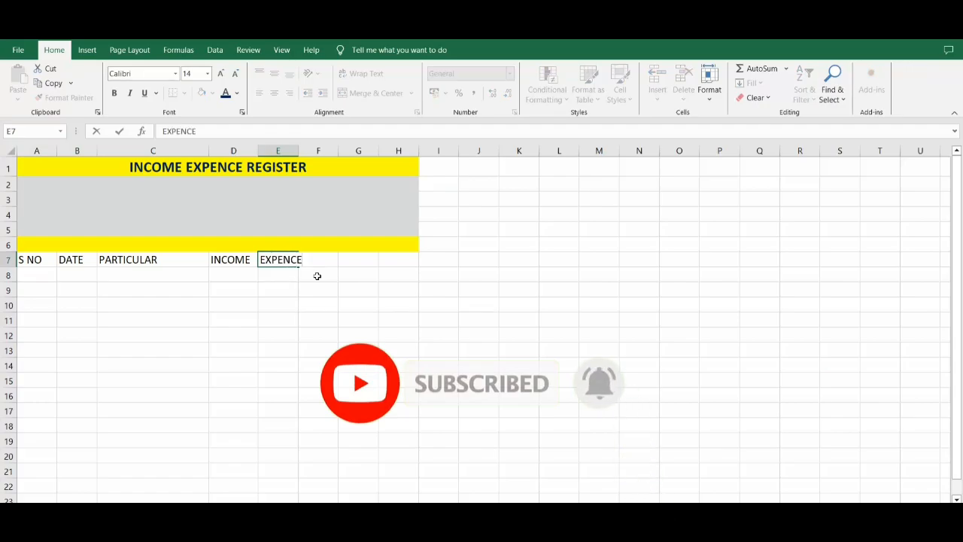
left_click(275, 283)
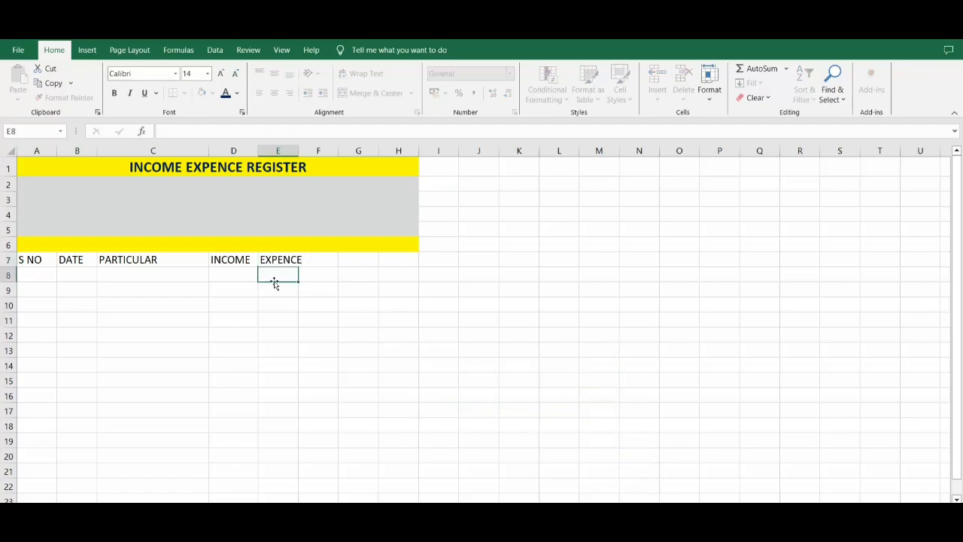
left_click(277, 260)
left_click_drag(300, 152, 218, 151)
left_click(163, 259)
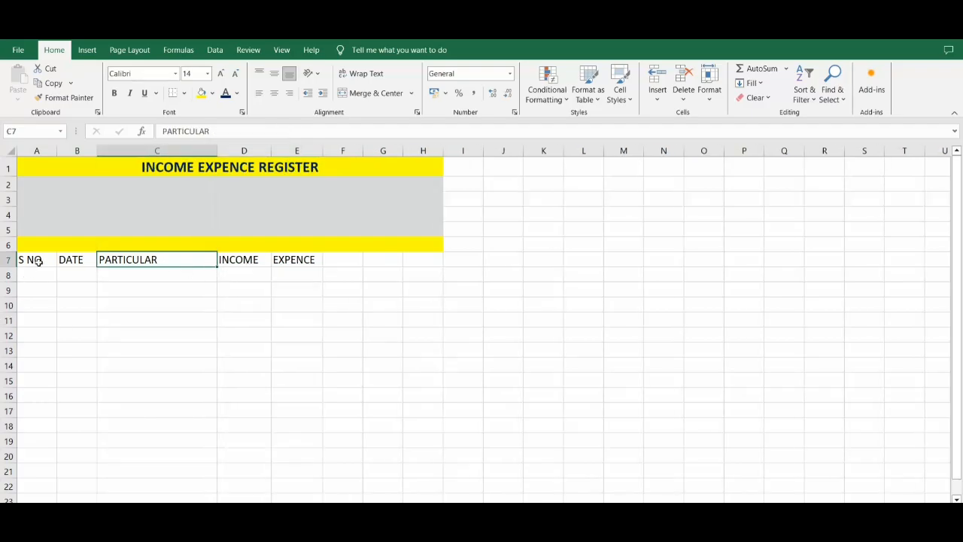
- Convert the range A7:E9 into a table, using its first row as headers
left_click_drag(34, 259, 283, 288)
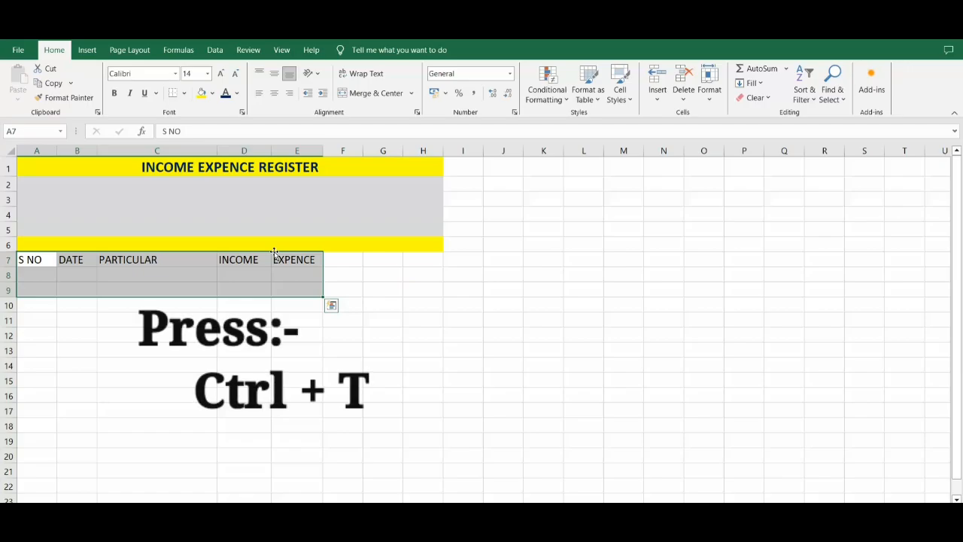
key("ctrl+t")
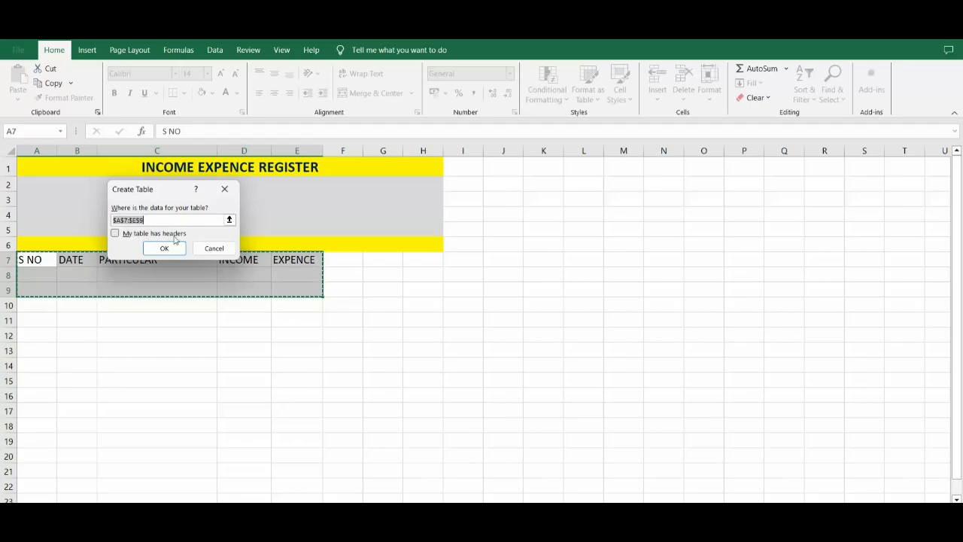
left_click(115, 235)
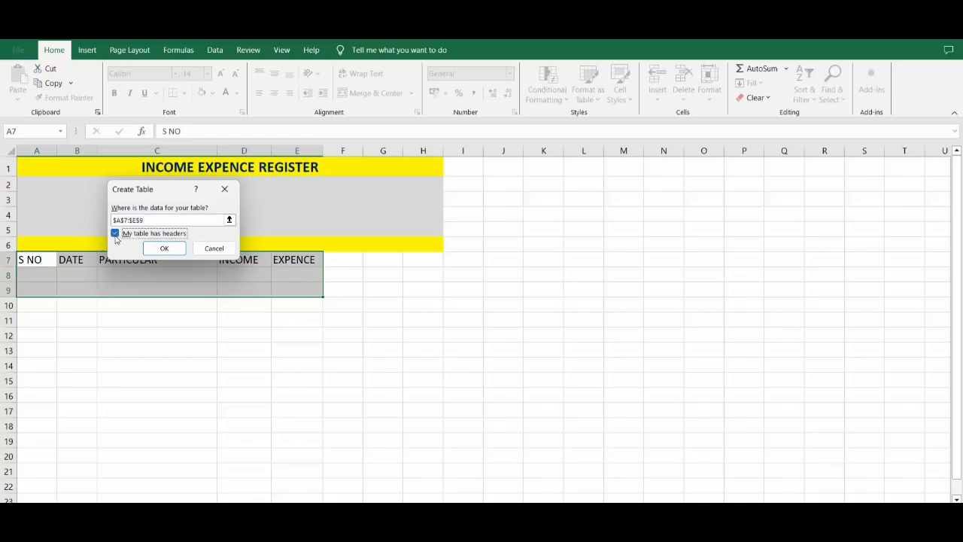
left_click(173, 252)
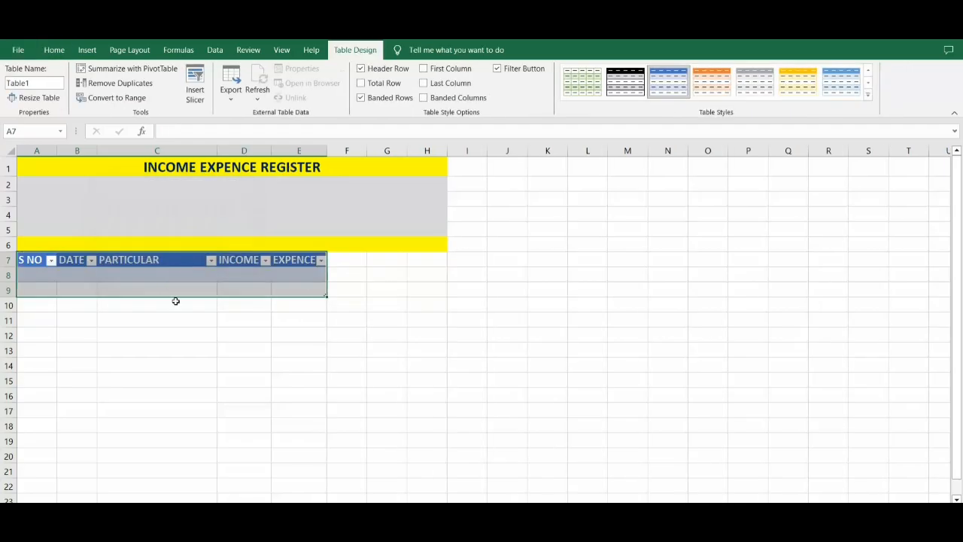
left_click(223, 319)
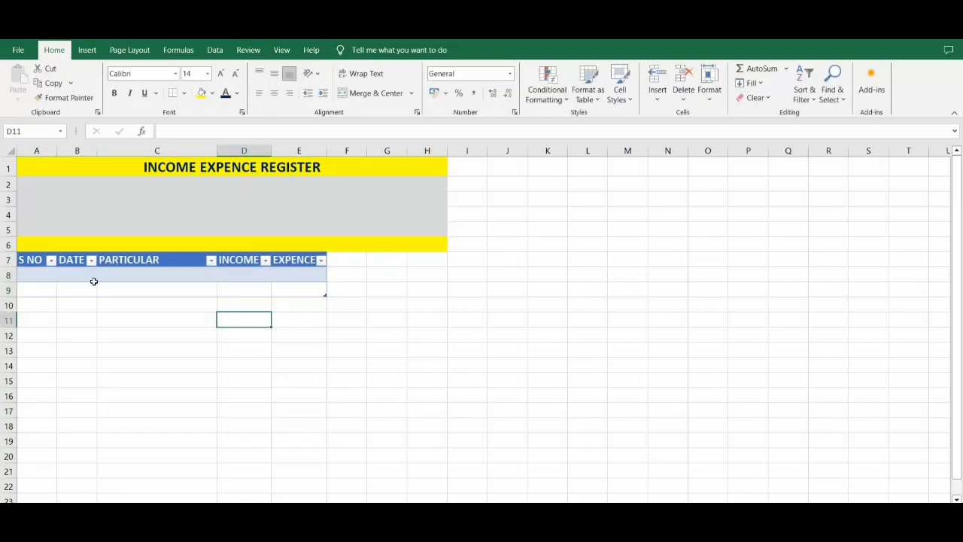
- Apply a light blue Medium table style with banded rows to the register table A7:E9
left_click_drag(30, 258, 286, 288)
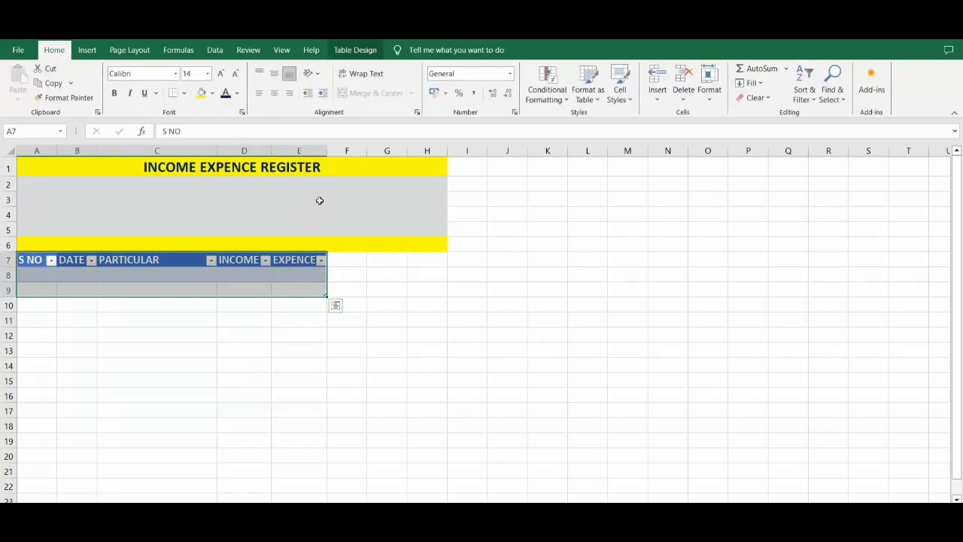
left_click(367, 50)
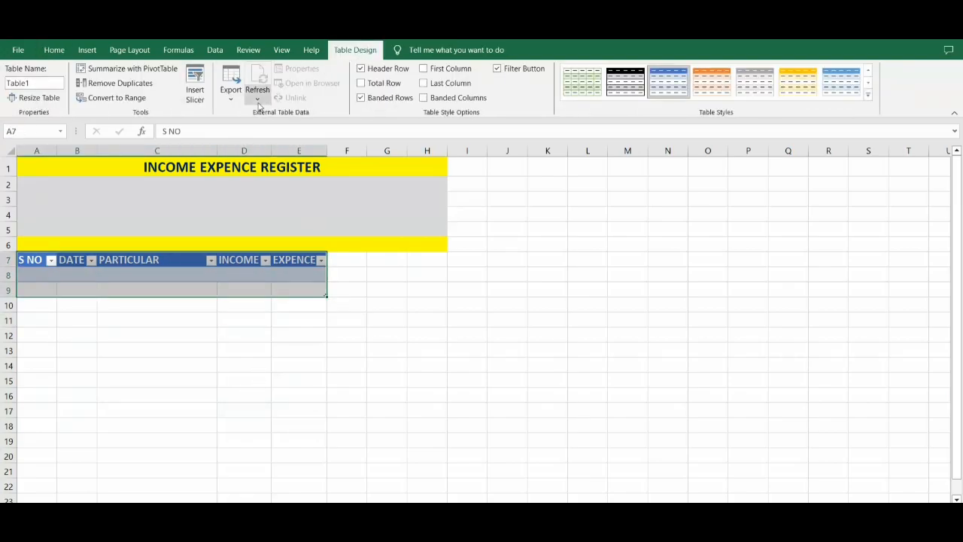
left_click(868, 95)
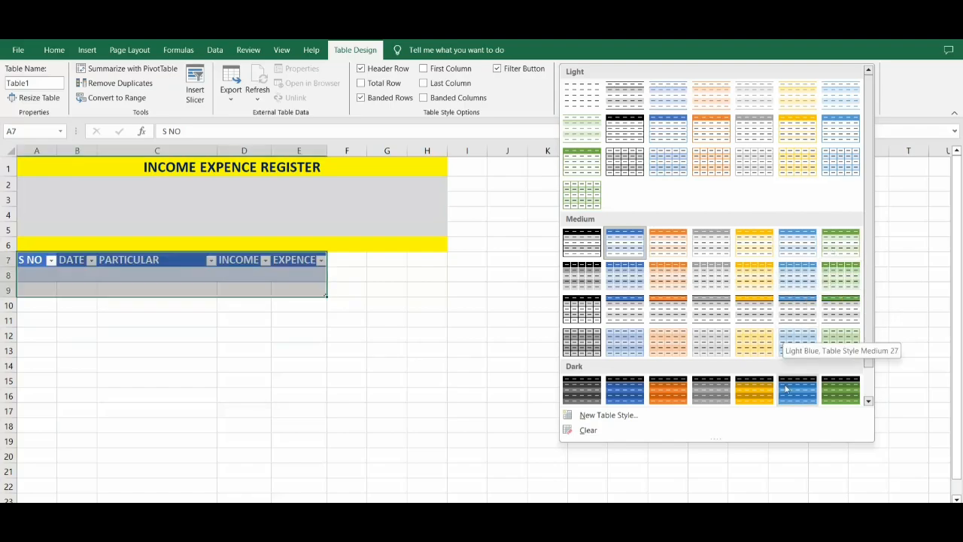
left_click(802, 275)
left_click(313, 368)
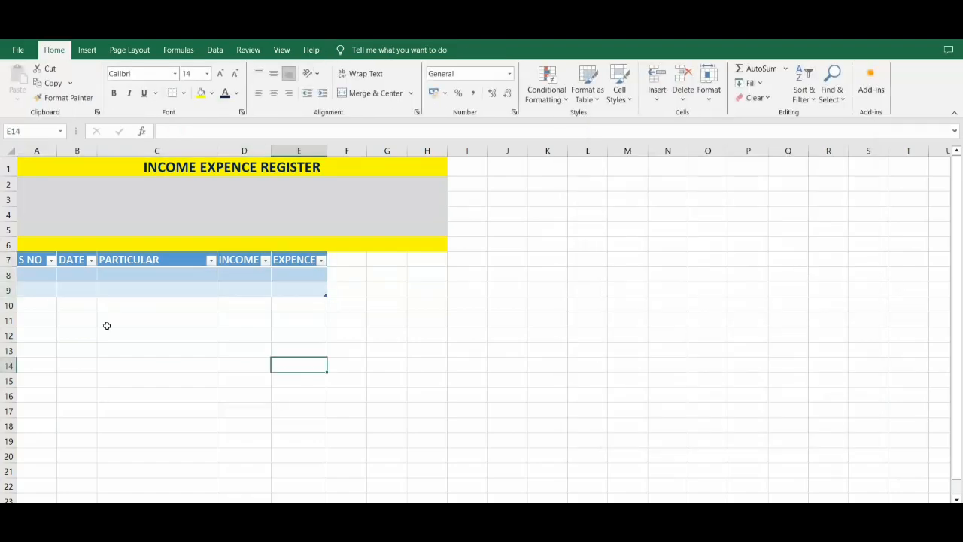
- Fill in the first record in row 8 with S NO 1, date 2-MAR, particular FEE and income 800
left_click(34, 283)
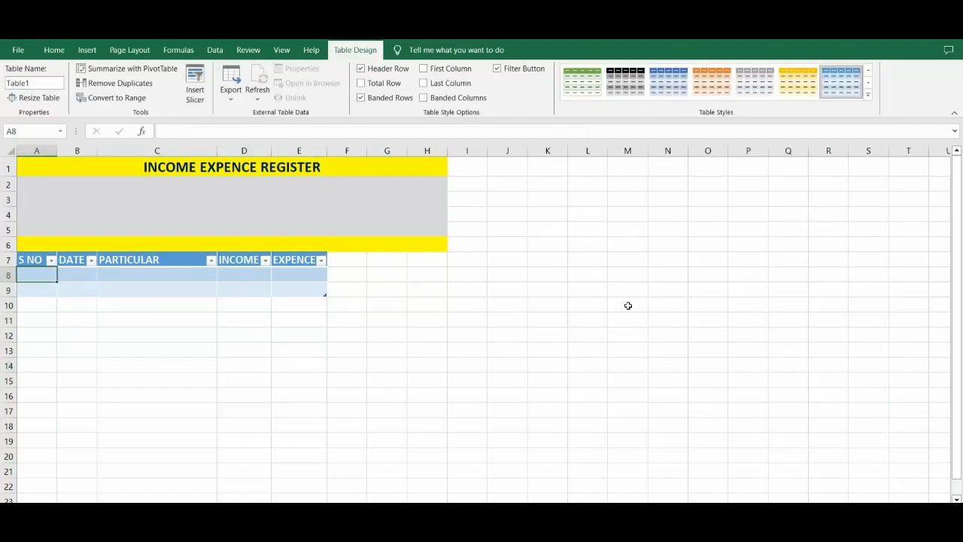
type("1")
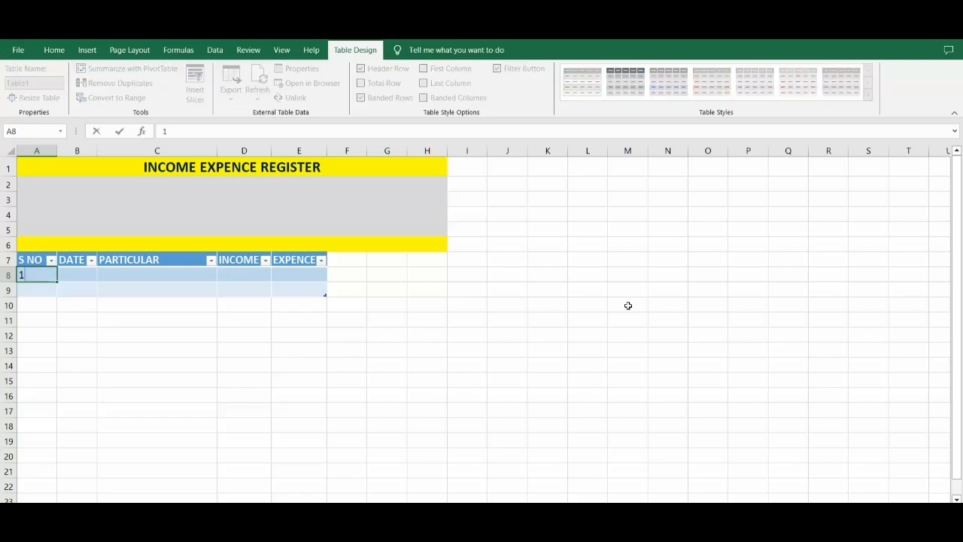
key("Tab")
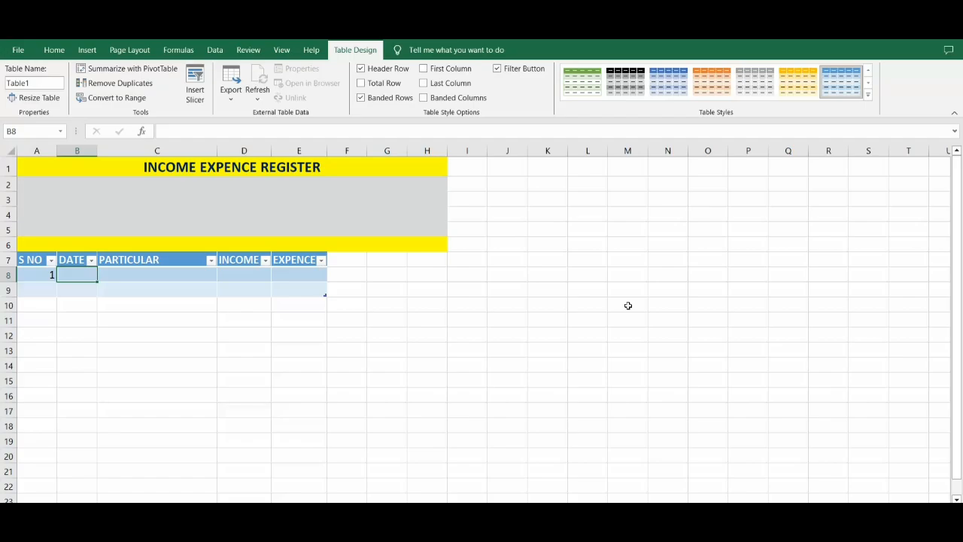
type("2-MAR")
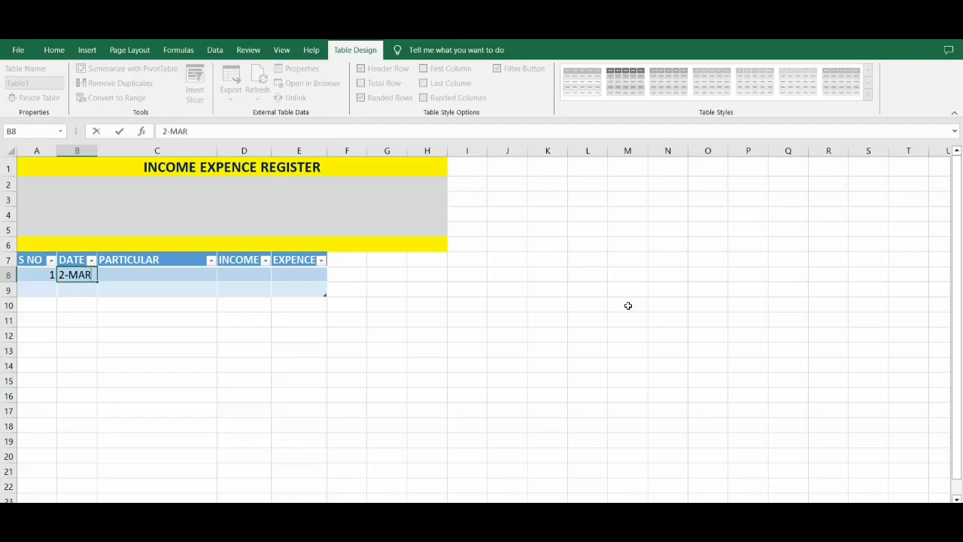
key("Tab")
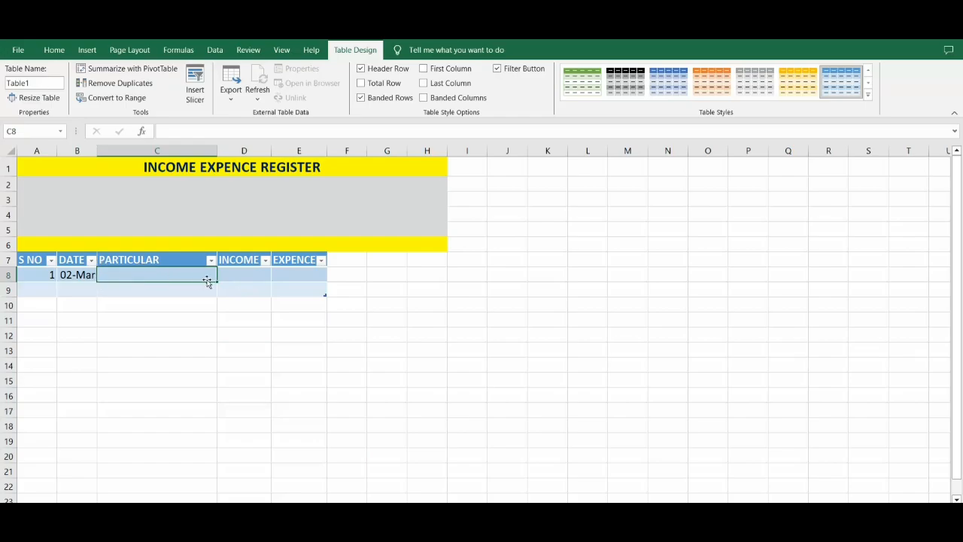
type("FEE")
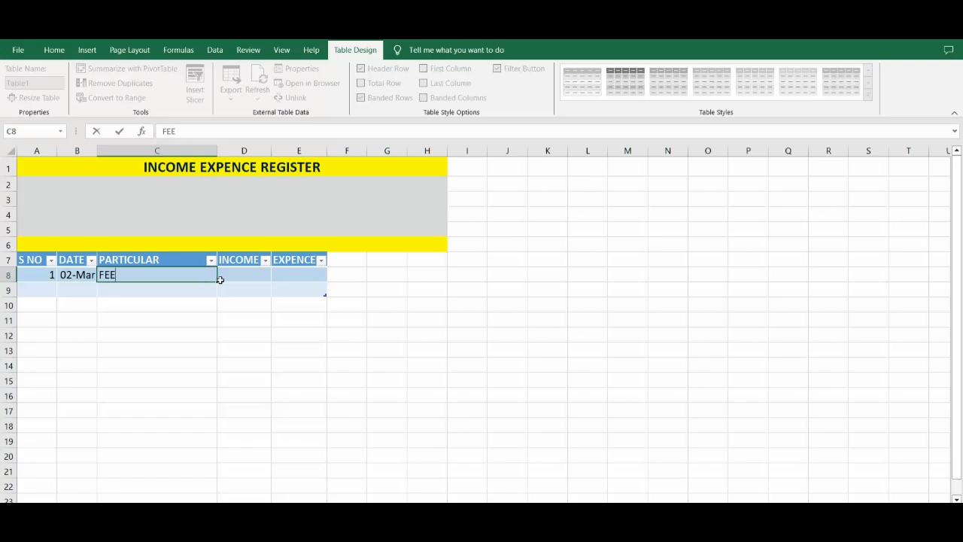
left_click(253, 274)
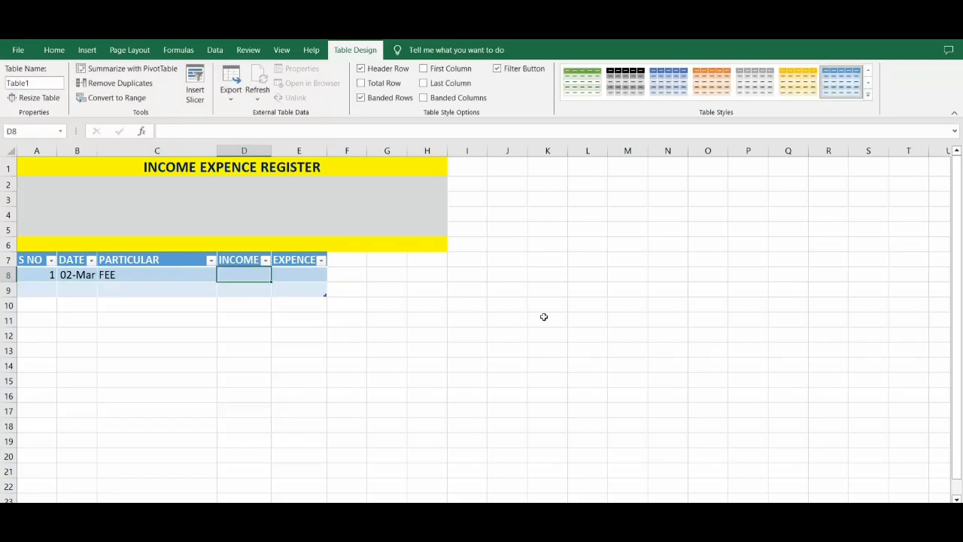
type("800")
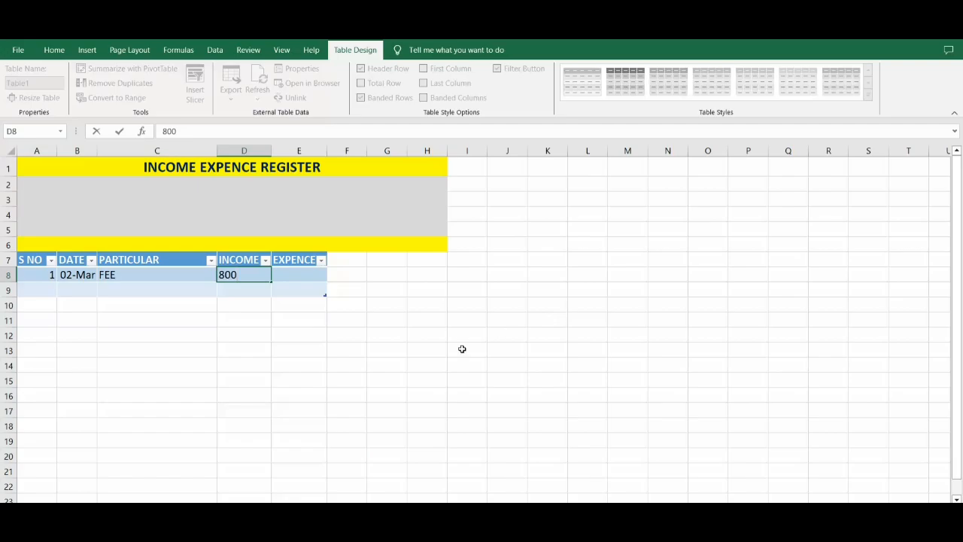
left_click(277, 332)
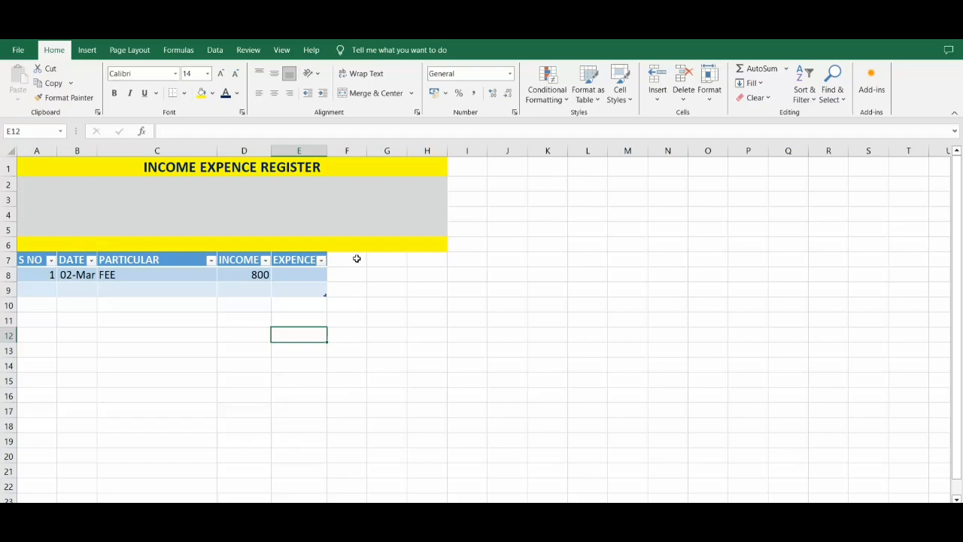
left_click(225, 278)
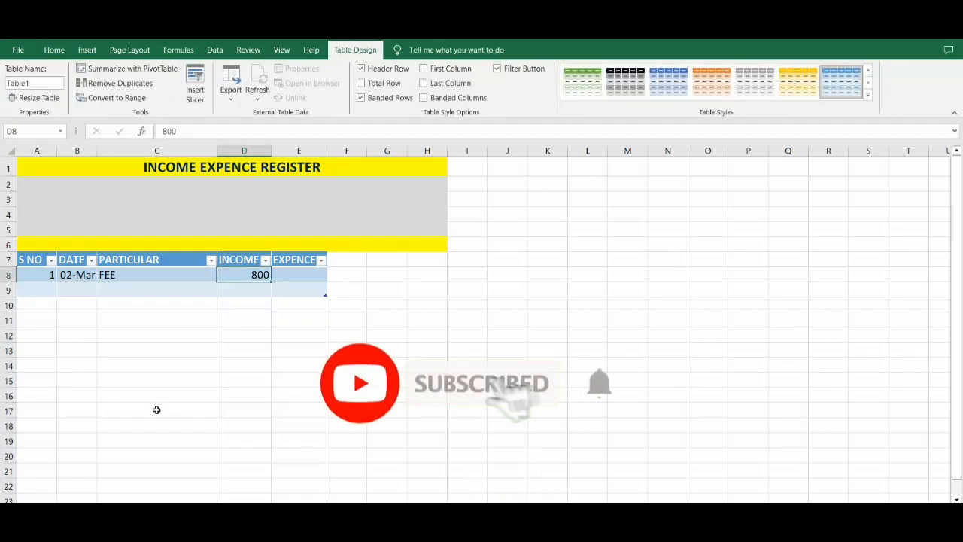
left_click(594, 200)
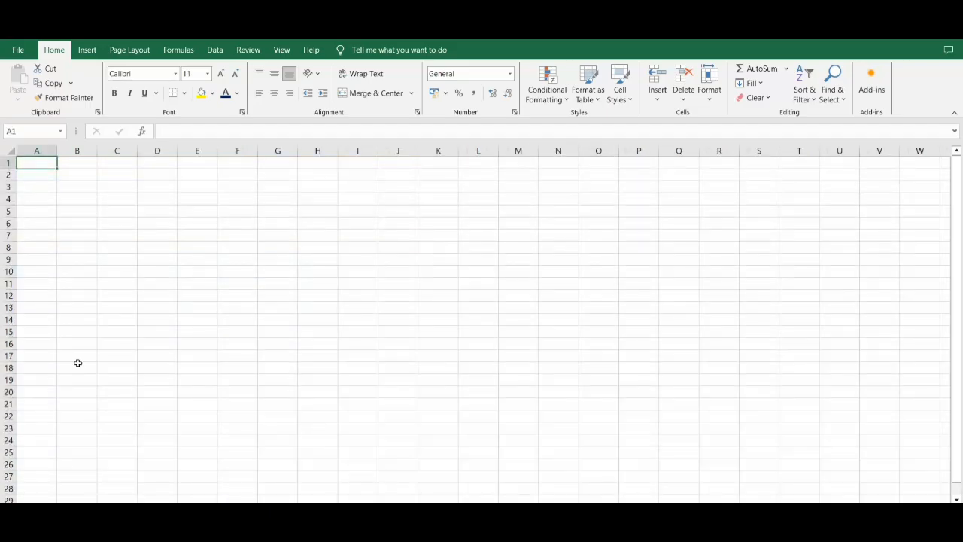
- On the blank second worksheet, increase the font size of all cells to 14
left_click(9, 150)
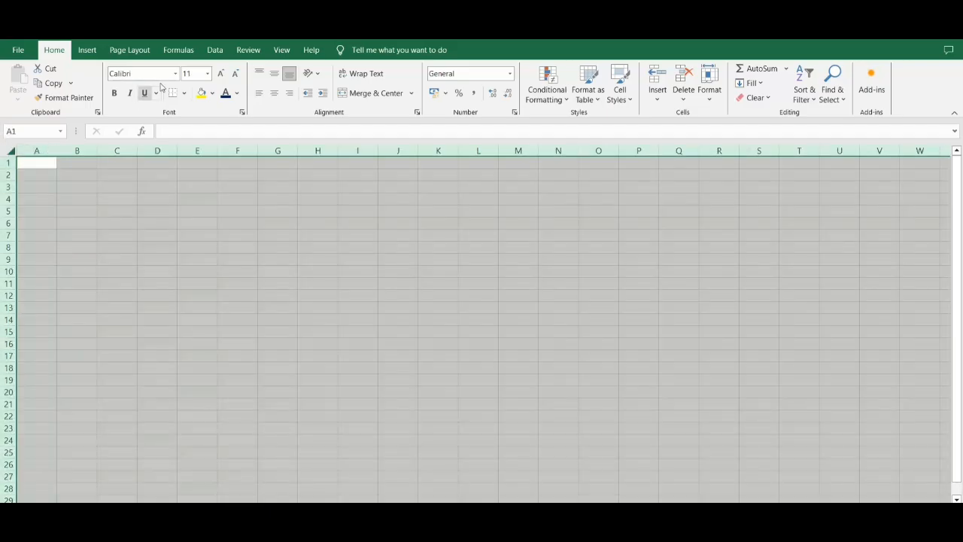
left_click(219, 73)
left_click(220, 73)
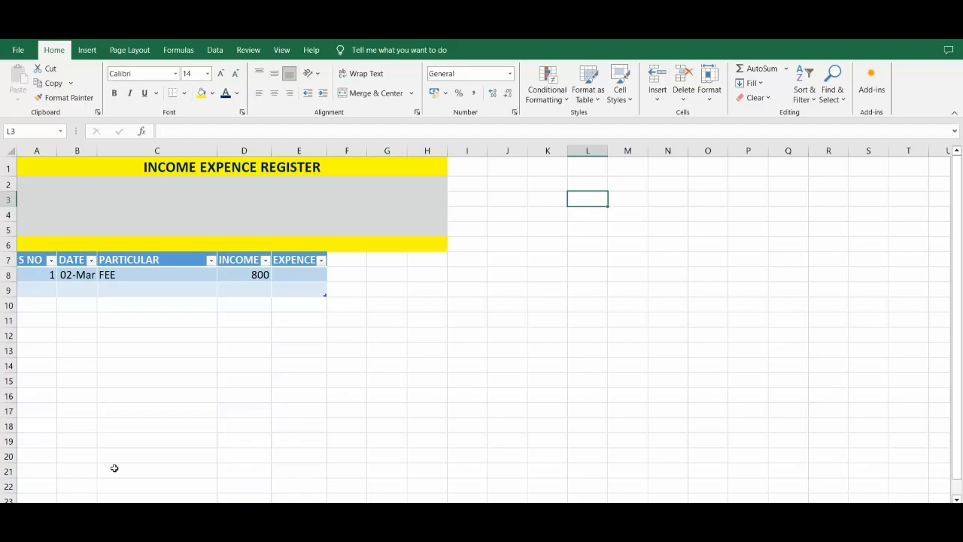
- Copy the INCOME and EXPENCE headers from the register table into B3:C3 of the blank worksheet and widen columns B and C
left_click_drag(30, 259, 299, 259)
left_click(228, 435)
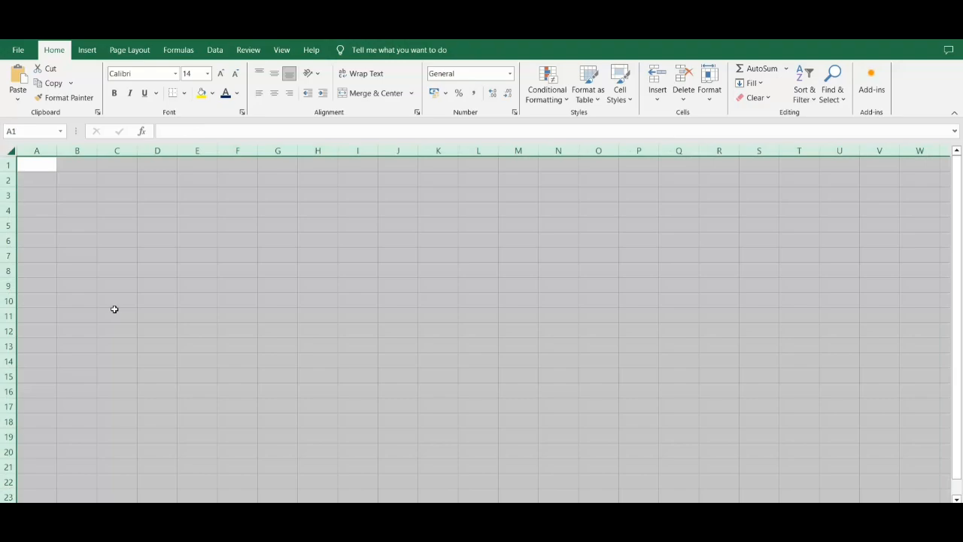
left_click(90, 192)
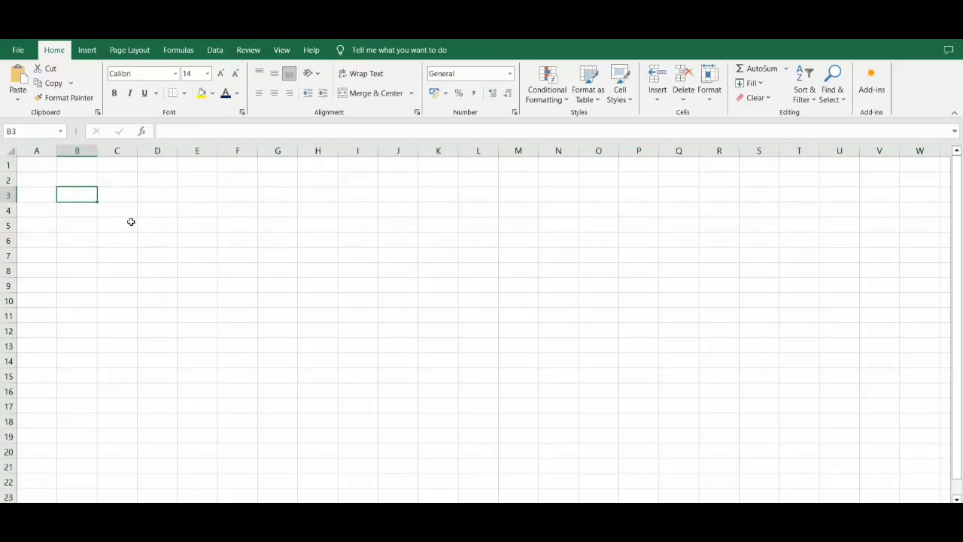
key("ctrl+v")
left_click(124, 224)
left_click_drag(98, 151, 166, 152)
- Add the headers PROFIT in D3 and LOSS in E3 beside the copied headers
left_click(186, 199)
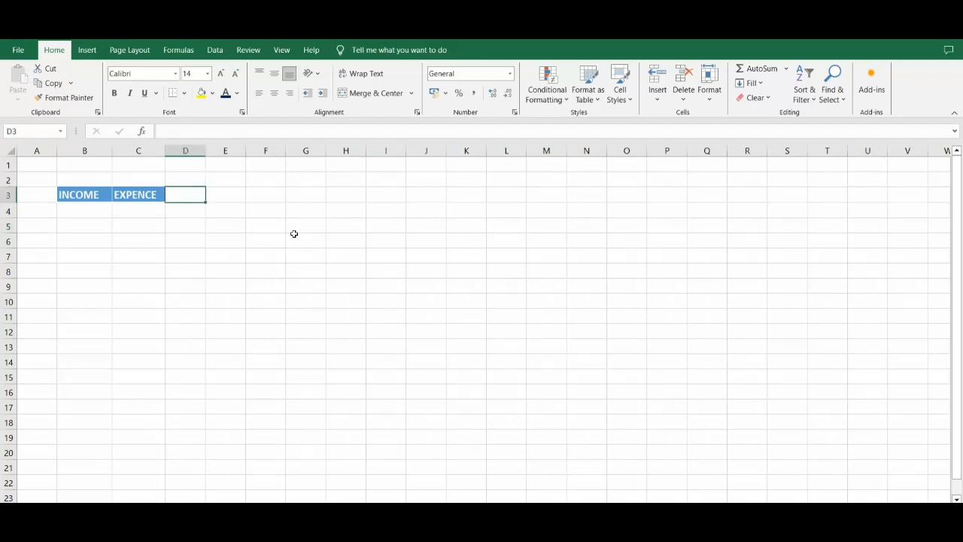
type("PROFIT")
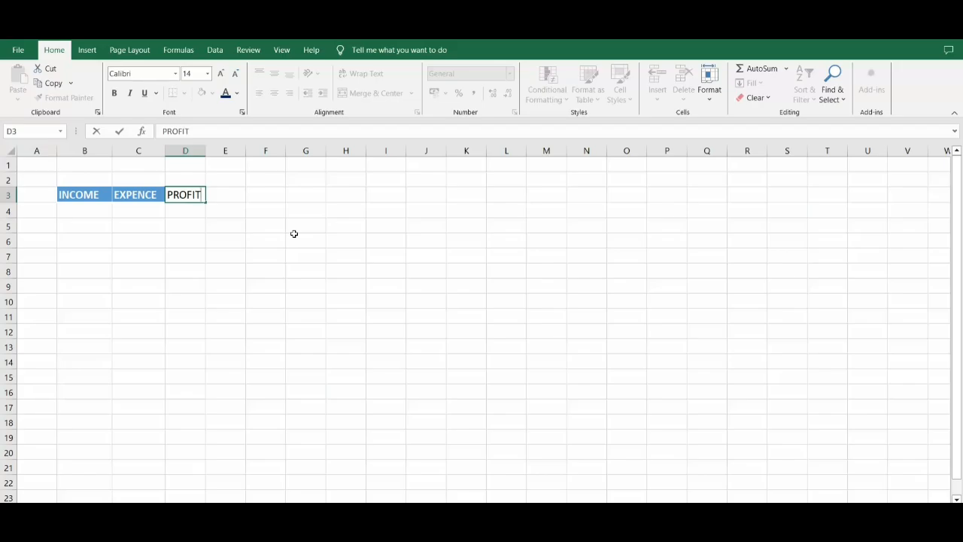
key("Tab")
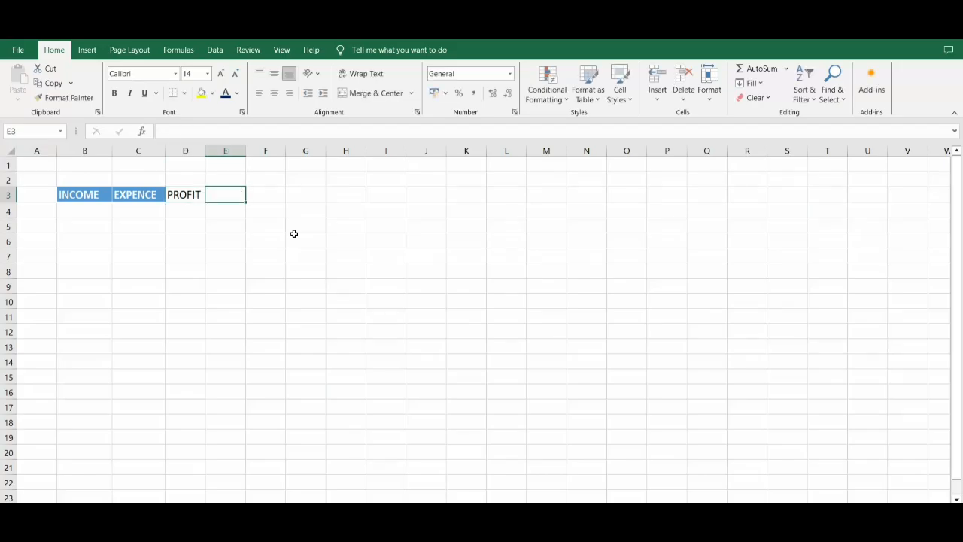
type("LOSS")
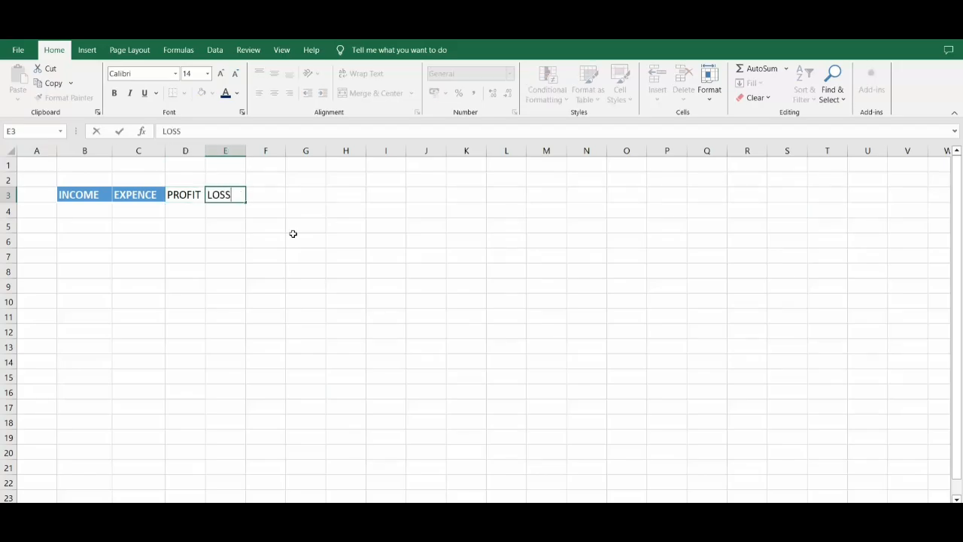
left_click(244, 239)
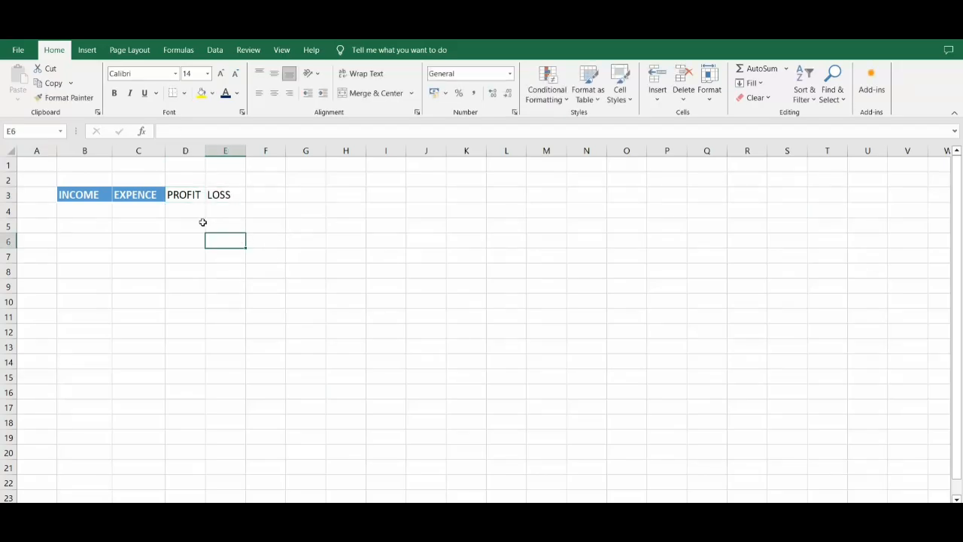
- Enter =SUM(Table1[INCOME]) in B4 to total the register table's income column
left_click(87, 212)
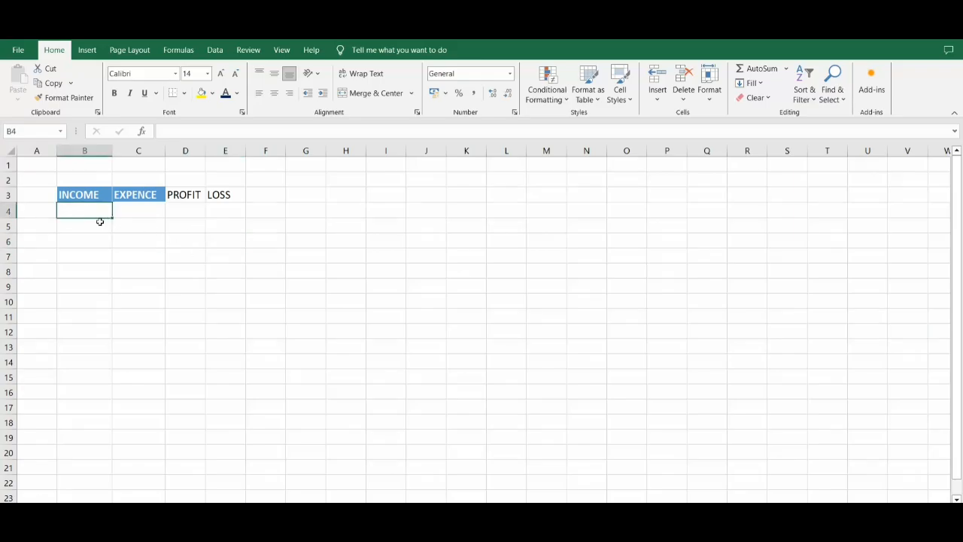
type("=")
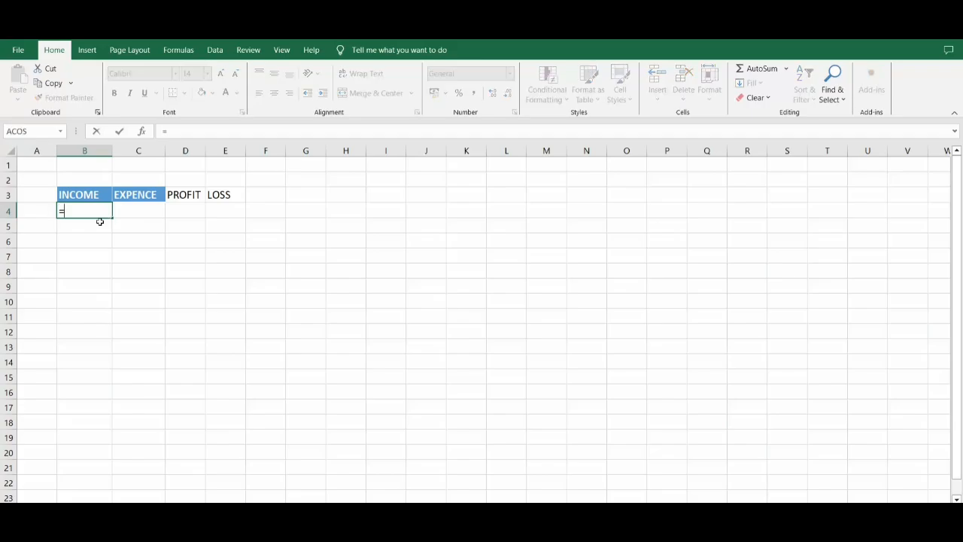
type("SUM")
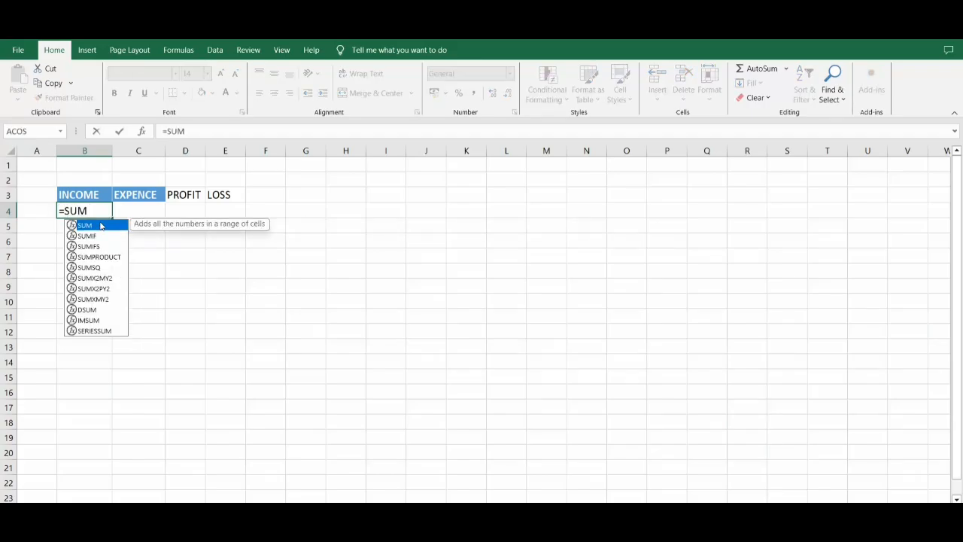
double_click(101, 225)
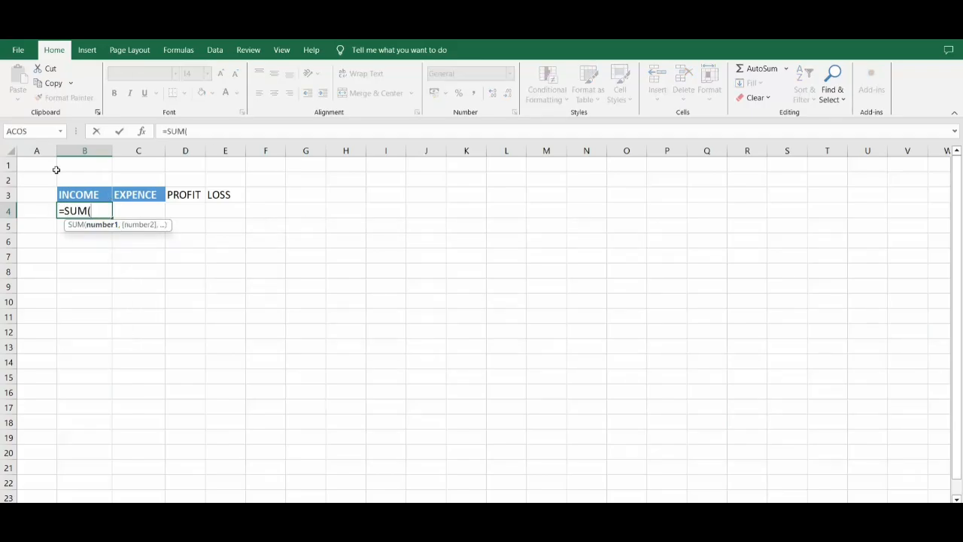
left_click(66, 497)
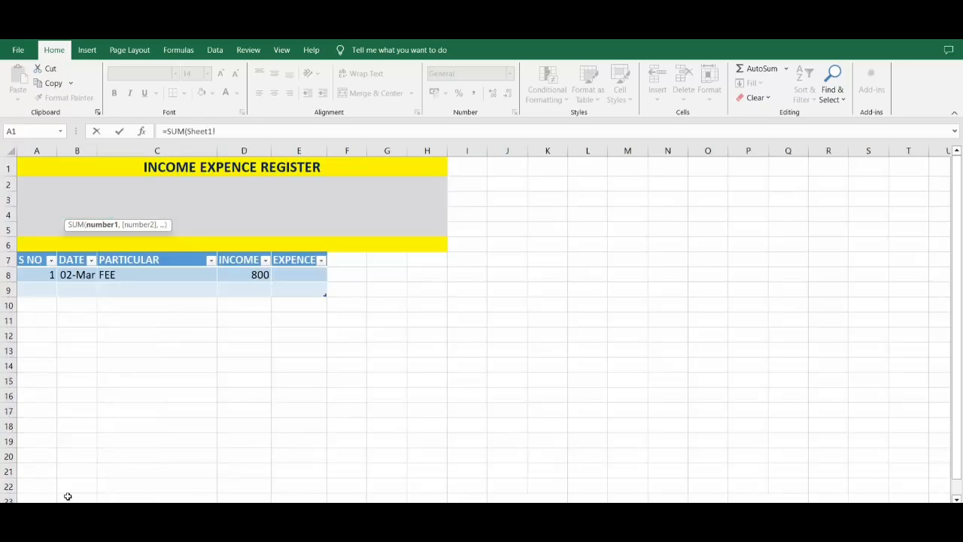
left_click_drag(244, 274, 243, 286)
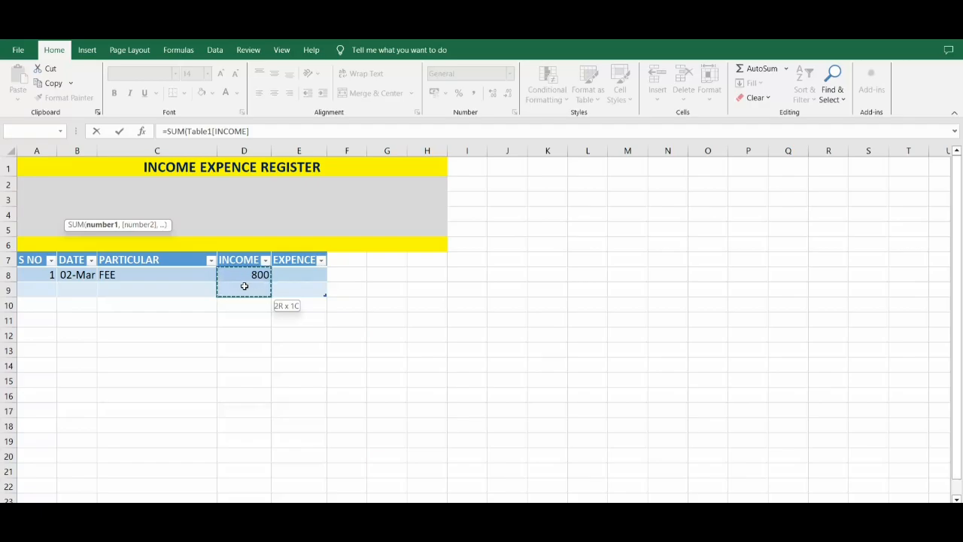
left_click_drag(244, 286, 245, 286)
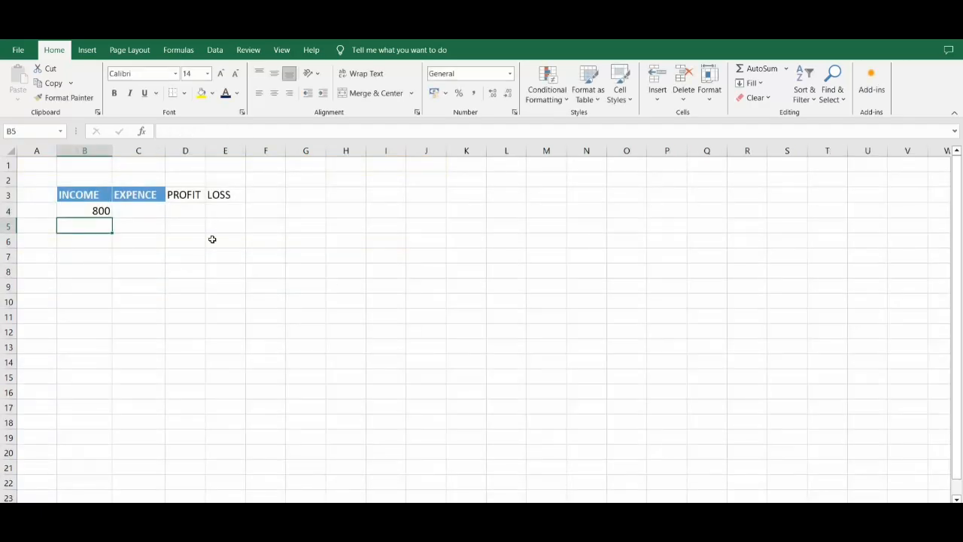
left_click(83, 212)
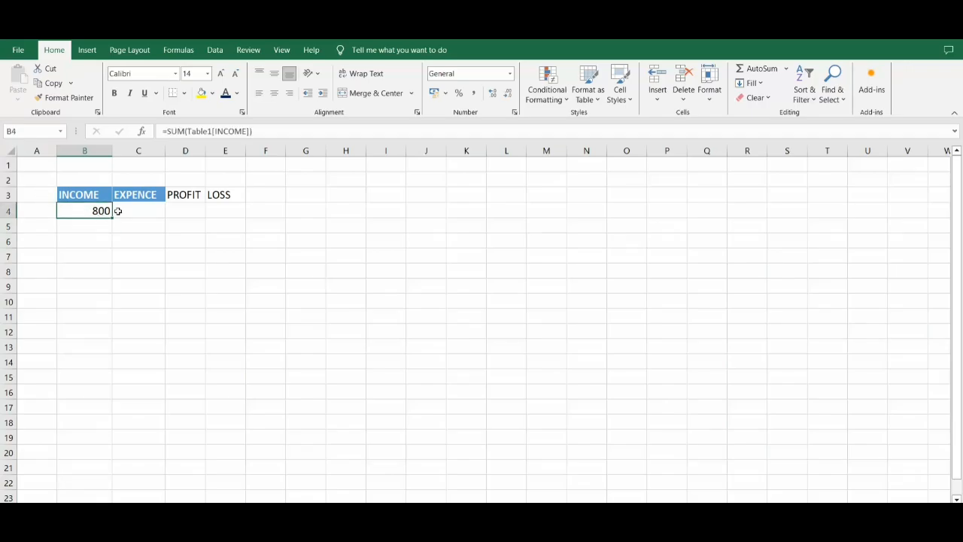
- Enter a SUM formula in C4 that totals the EXPENCE column of the register table
left_click(129, 210)
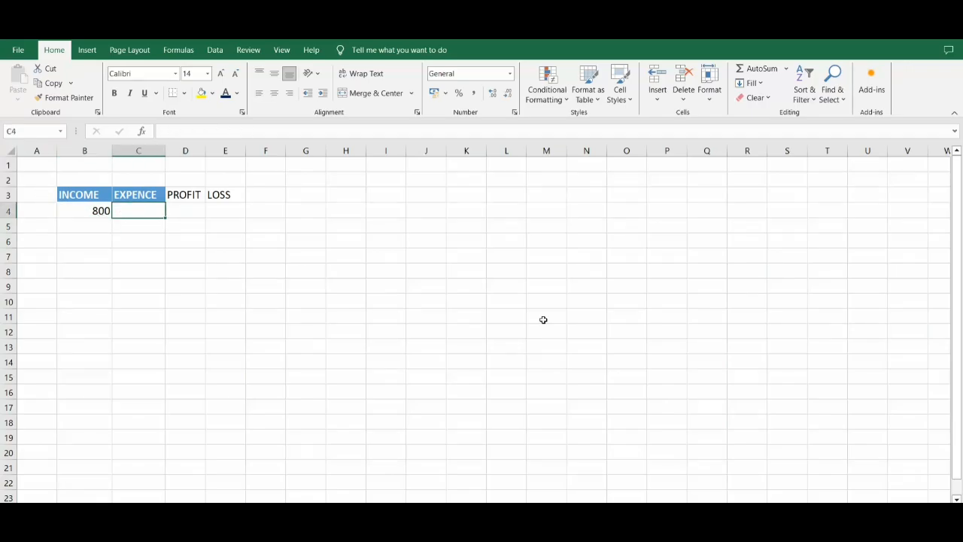
type("=")
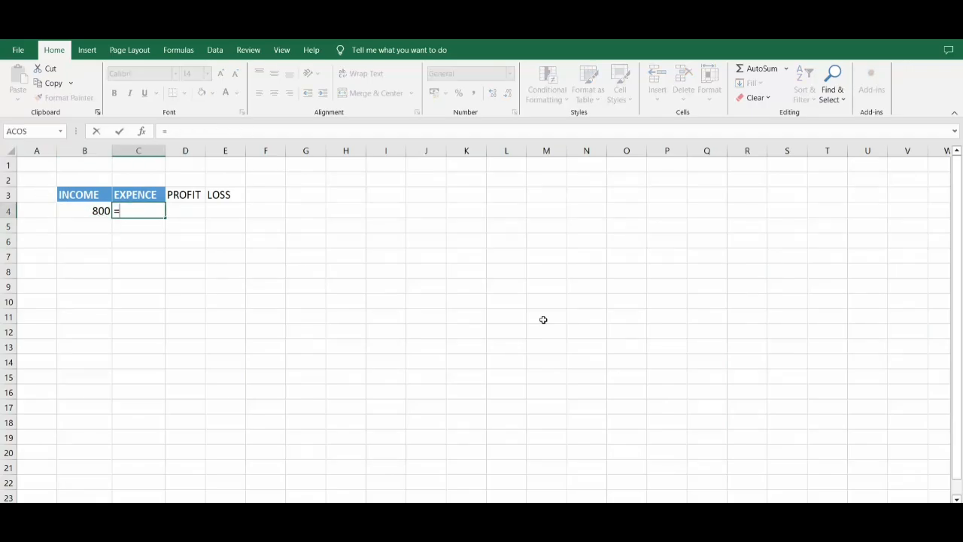
type("SUM")
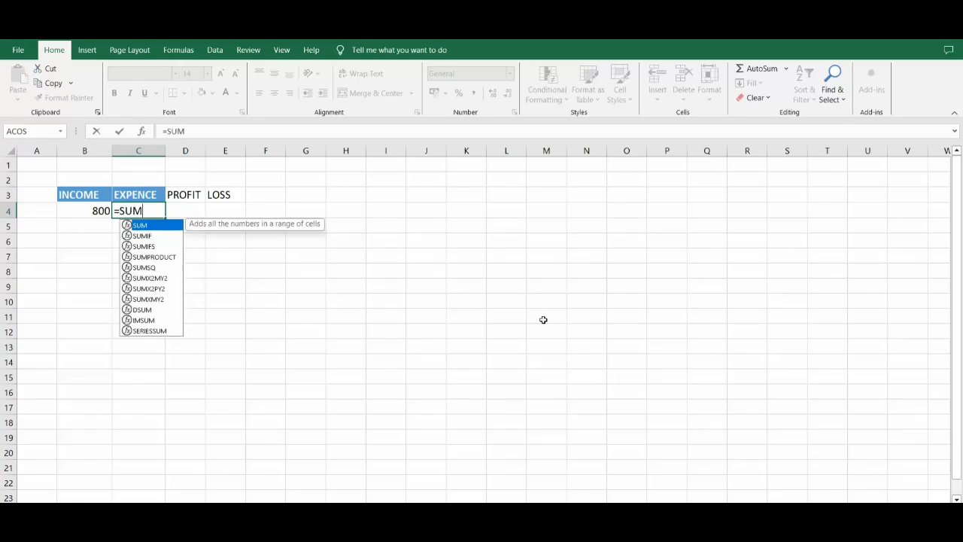
type("(")
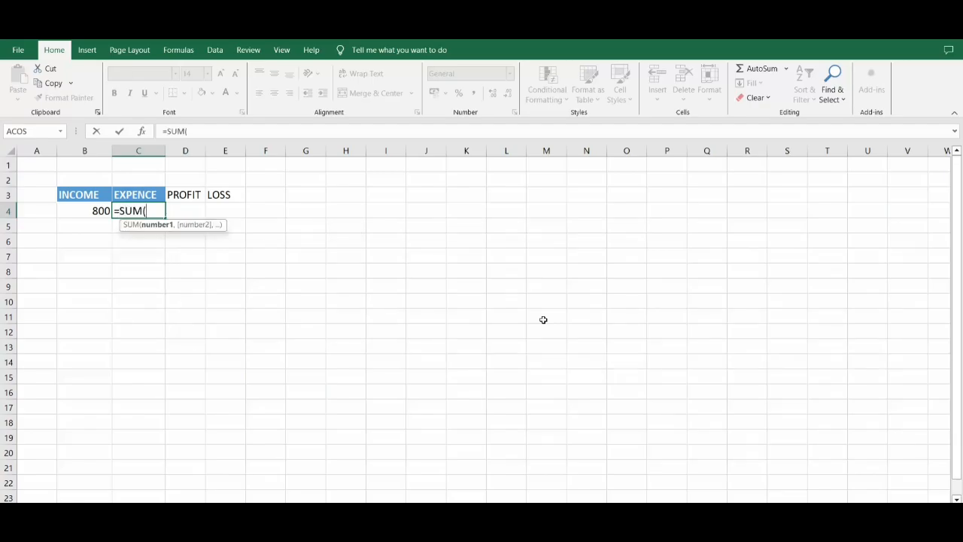
left_click(67, 511)
left_click_drag(291, 274, 292, 286)
key("Return")
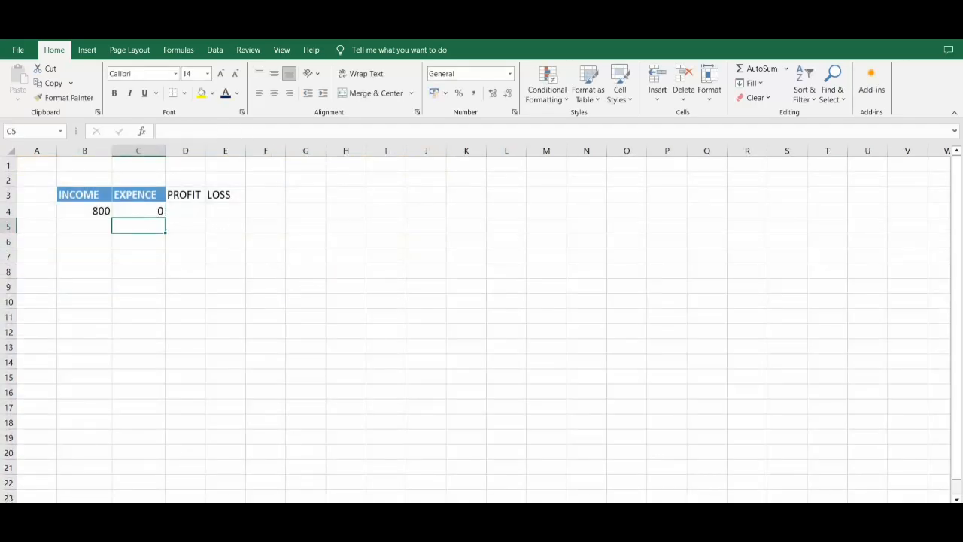
- Fill row 9 of the register table with S NO 2, date 3-MAR, particular FEE and income 1600
left_click(68, 511)
left_click(44, 289)
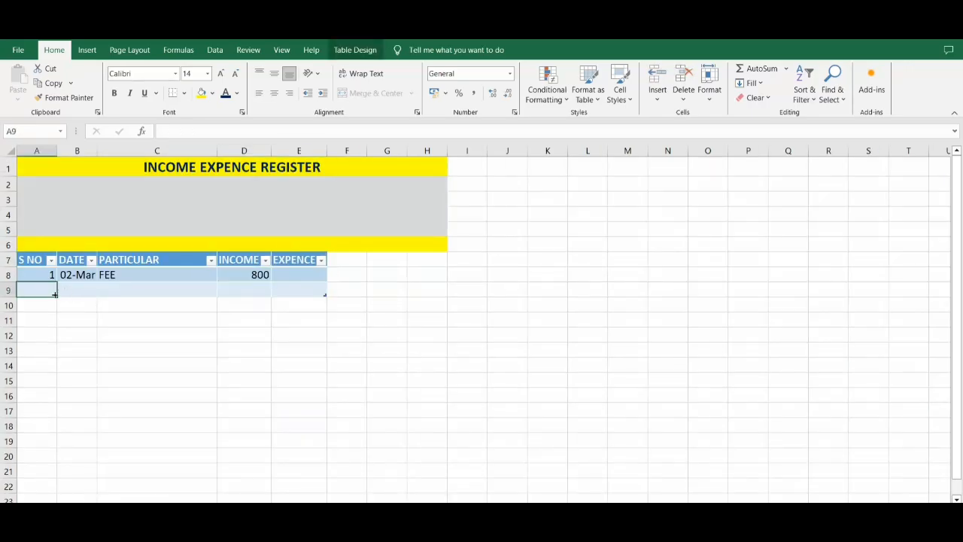
type("2")
key("Tab")
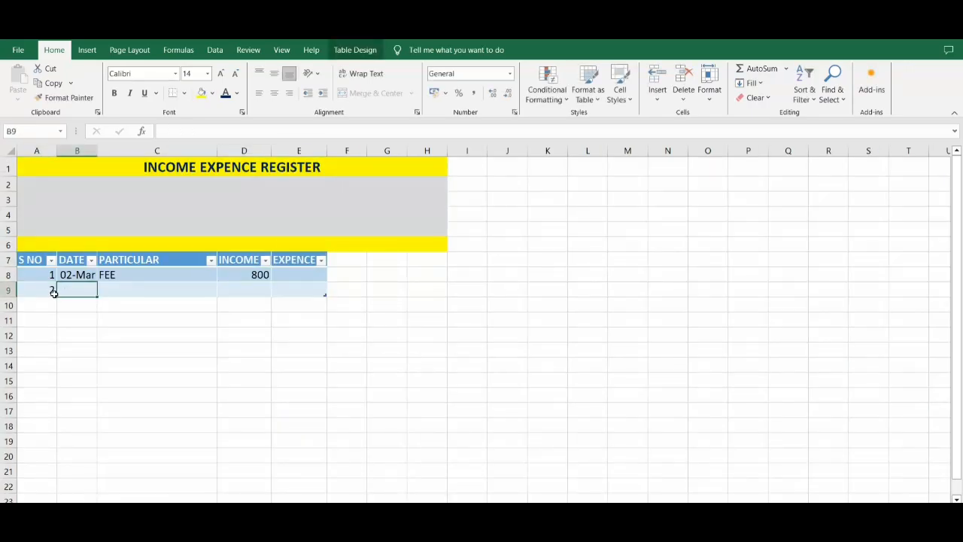
type("3")
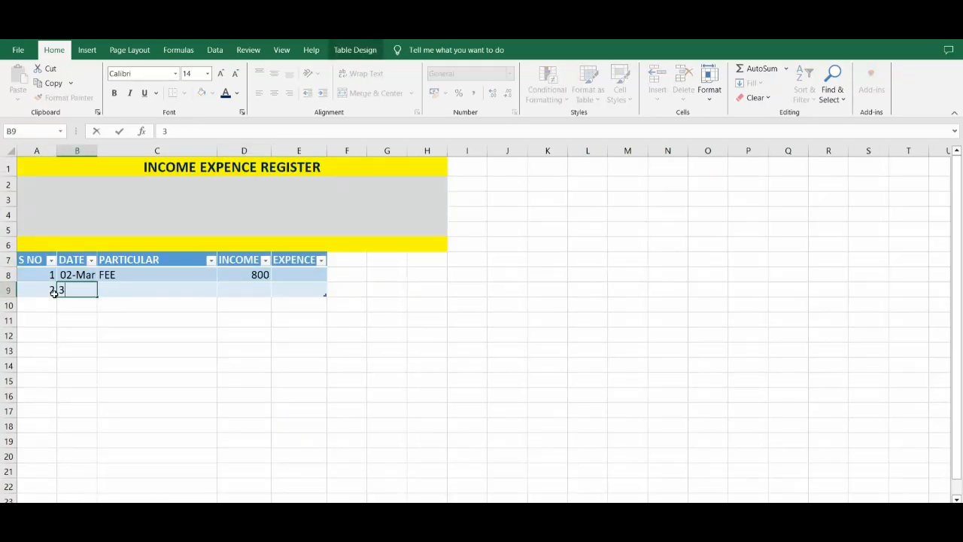
type("-MAR")
key("Tab")
type("FEE")
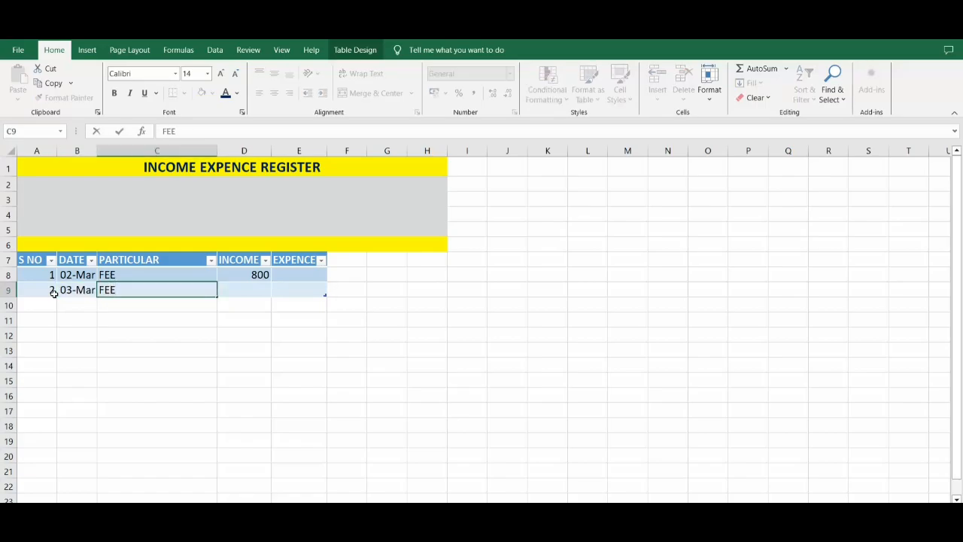
key("Tab")
type("1")
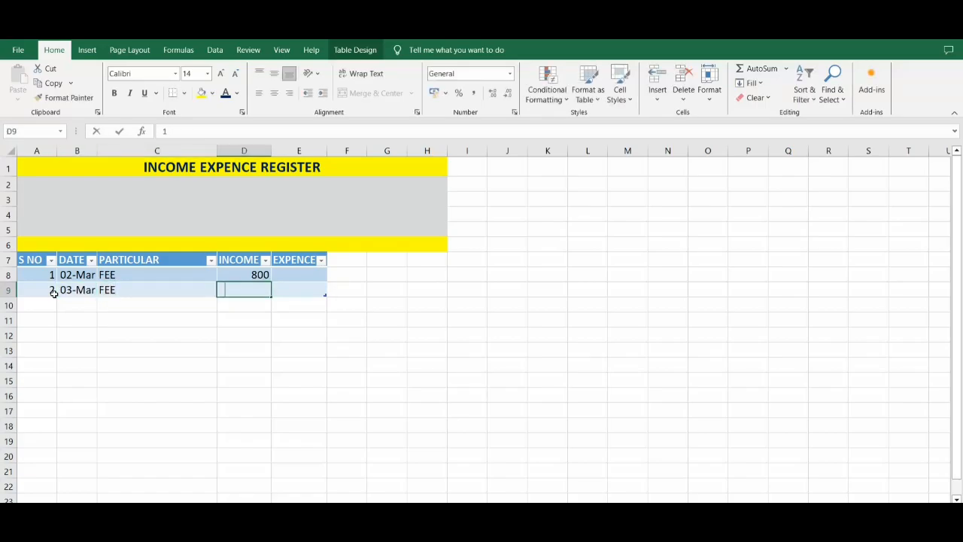
type("600")
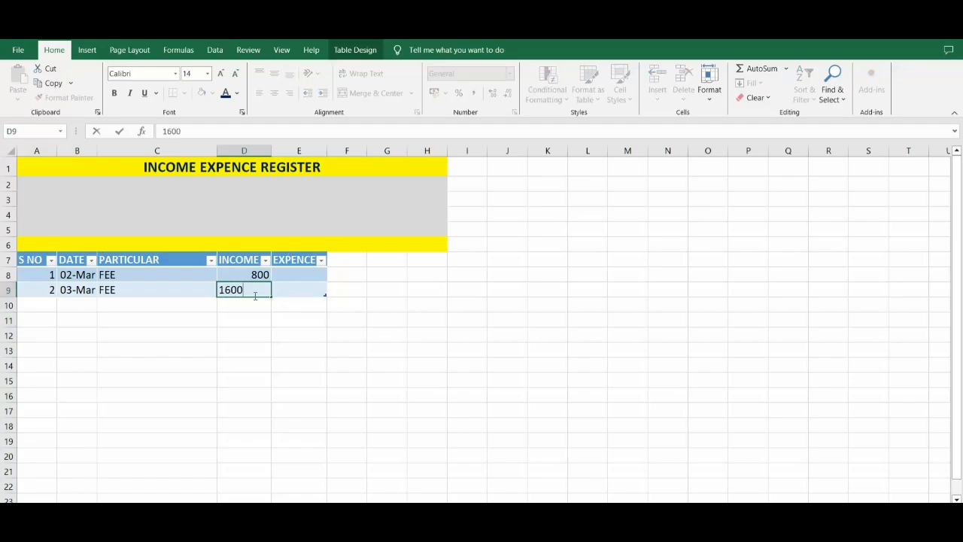
left_click(290, 306)
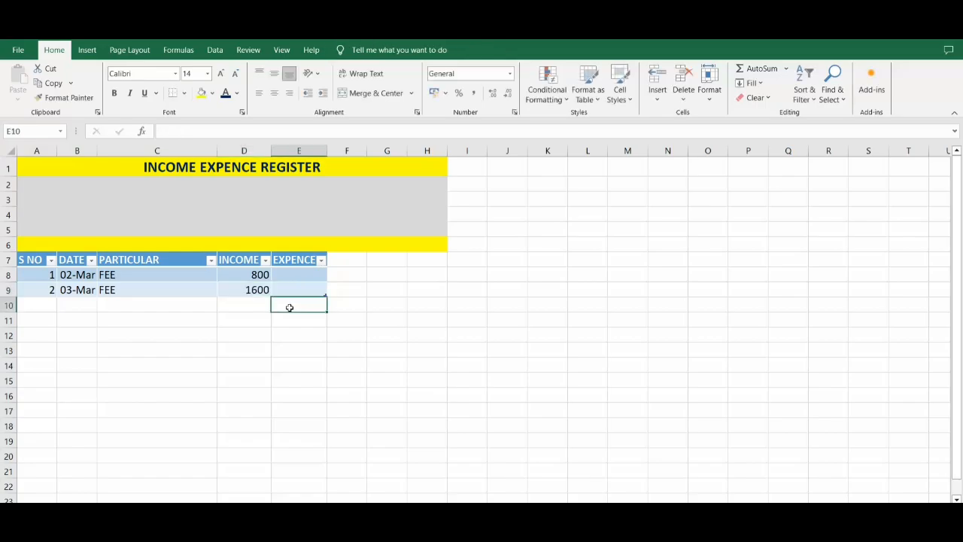
- Add a third register entry in row 10 with S NO 3, date 3MAR, particular SALARY and expense 4000
left_click(37, 305)
type("3")
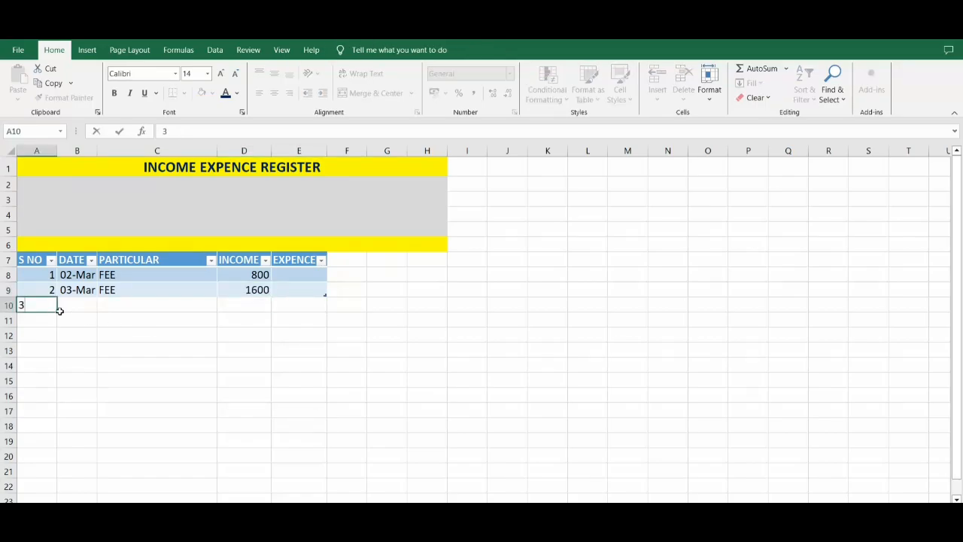
key("Return")
left_click(60, 310)
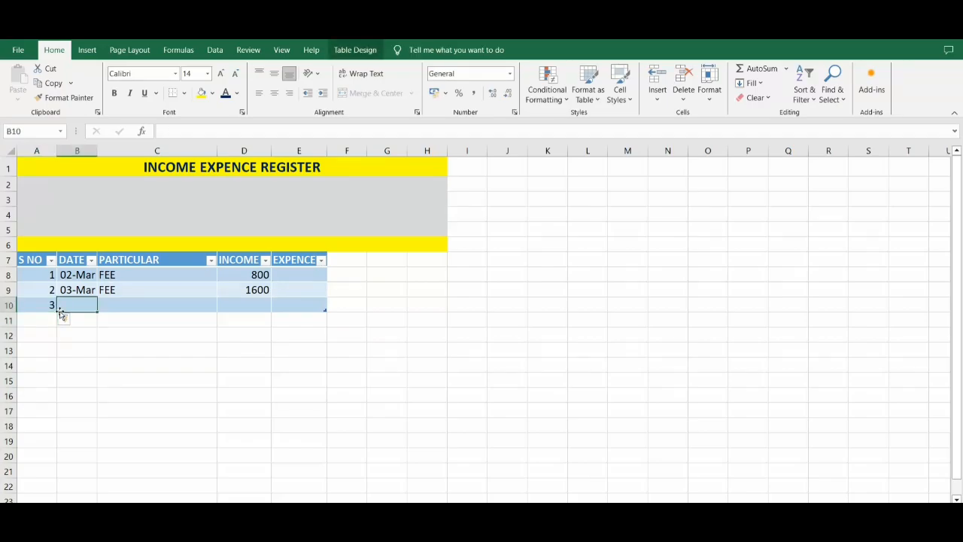
type("3MAR")
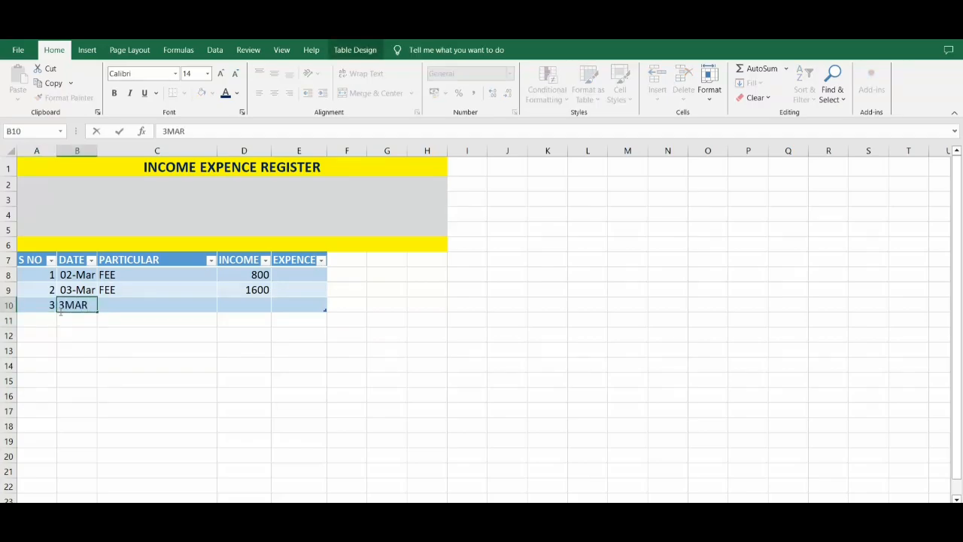
key("Tab")
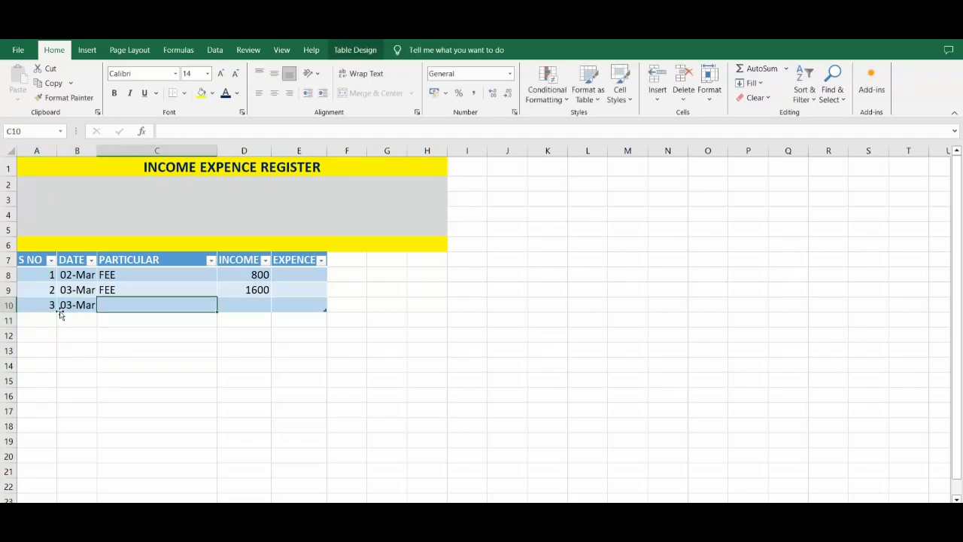
type("SALA")
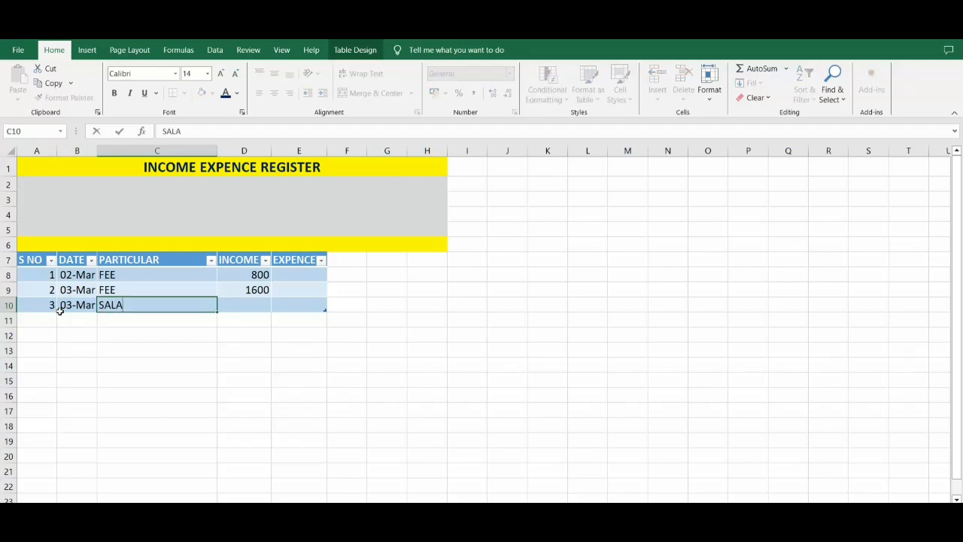
type("RY")
key("Tab")
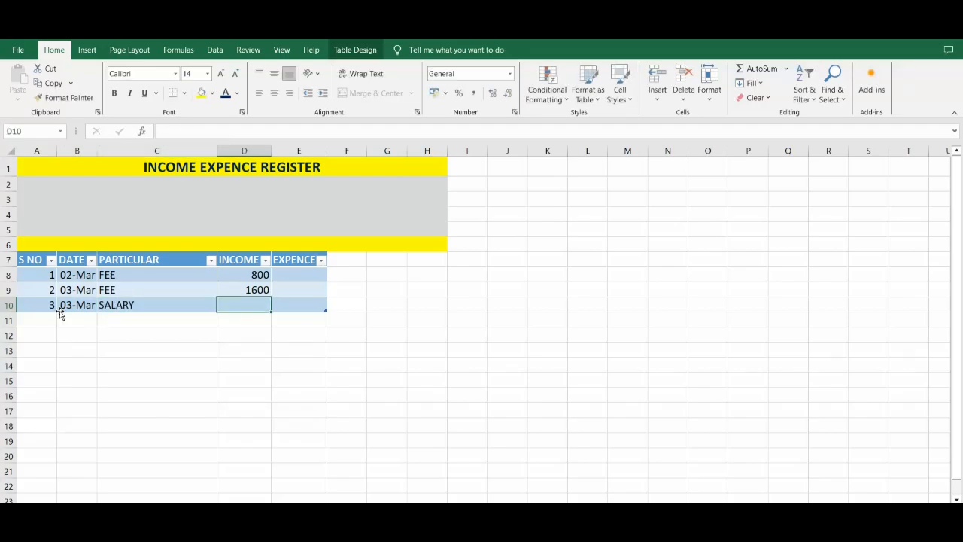
key("Tab")
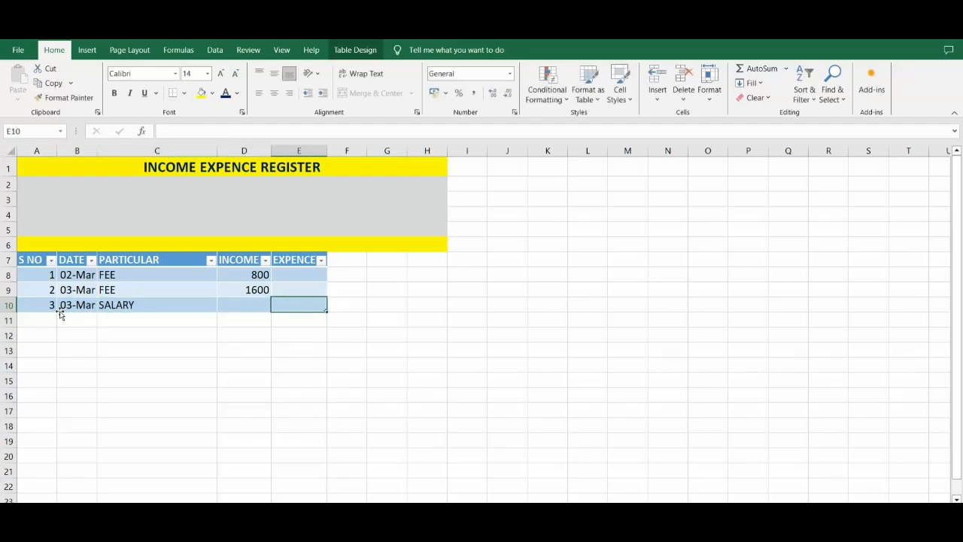
type("4000")
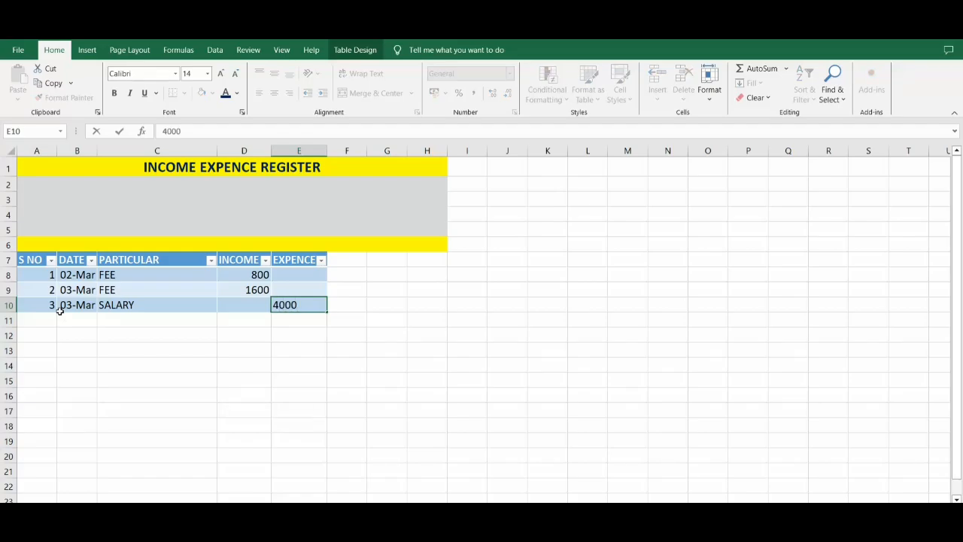
key("Return")
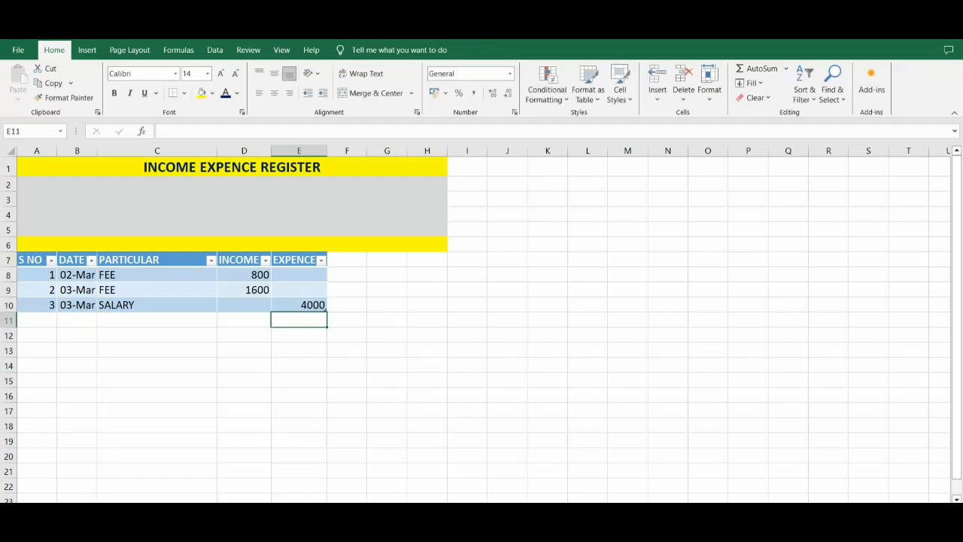
- Compare the summary sheet's totals with the register entries and widen the summary's PROFIT and LOSS columns
left_click(108, 509)
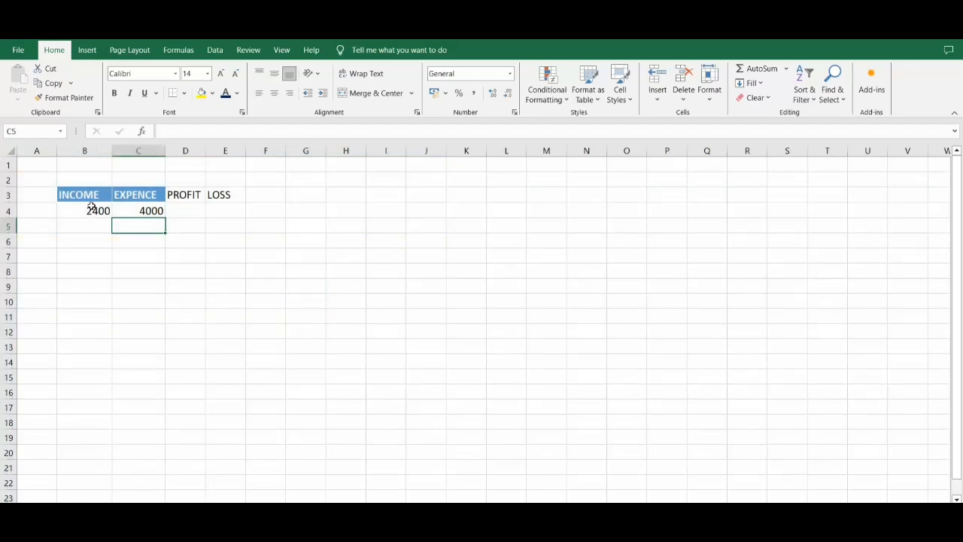
left_click(76, 509)
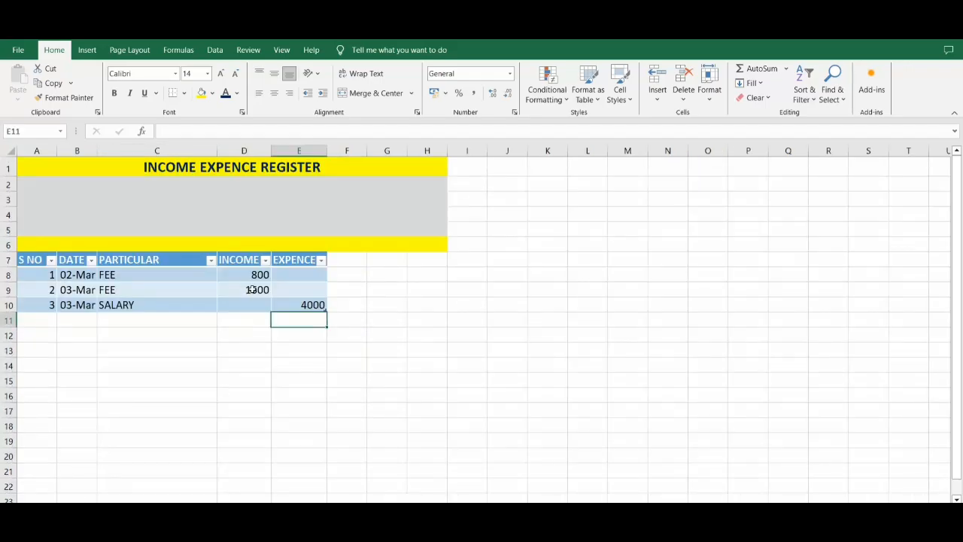
left_click(109, 509)
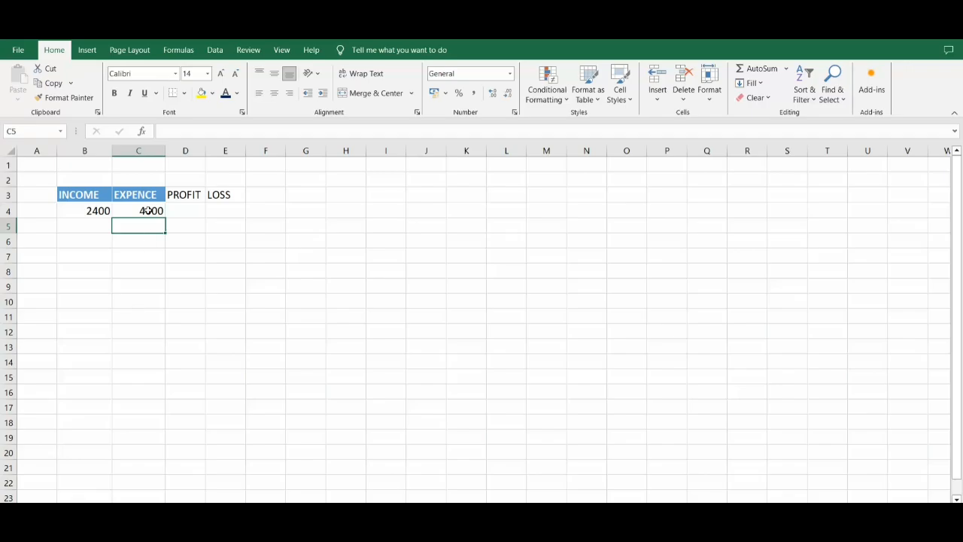
left_click(185, 211)
left_click_drag(205, 153, 259, 153)
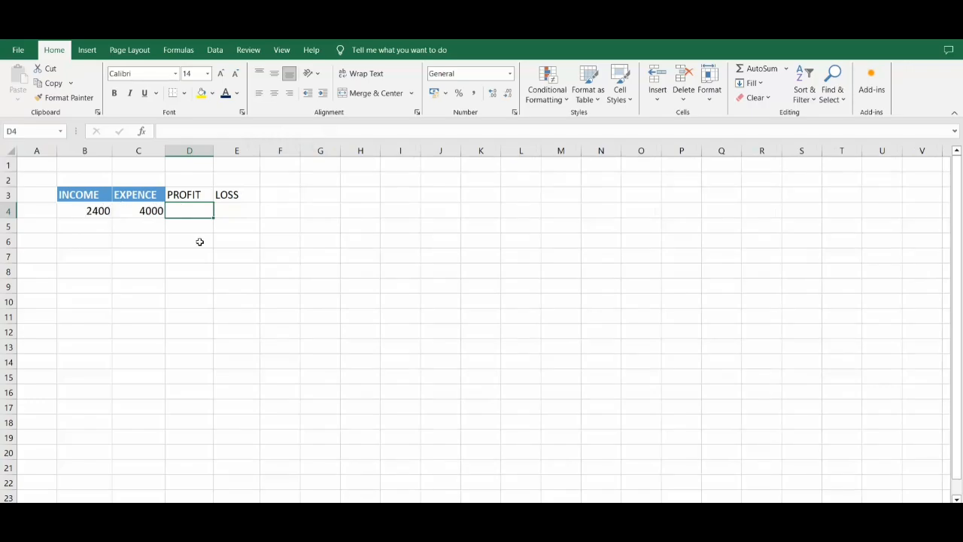
- Enter =IF(B4>C4,B4-C4,0) in D4 to calculate the profit from total income and expense
type("=I")
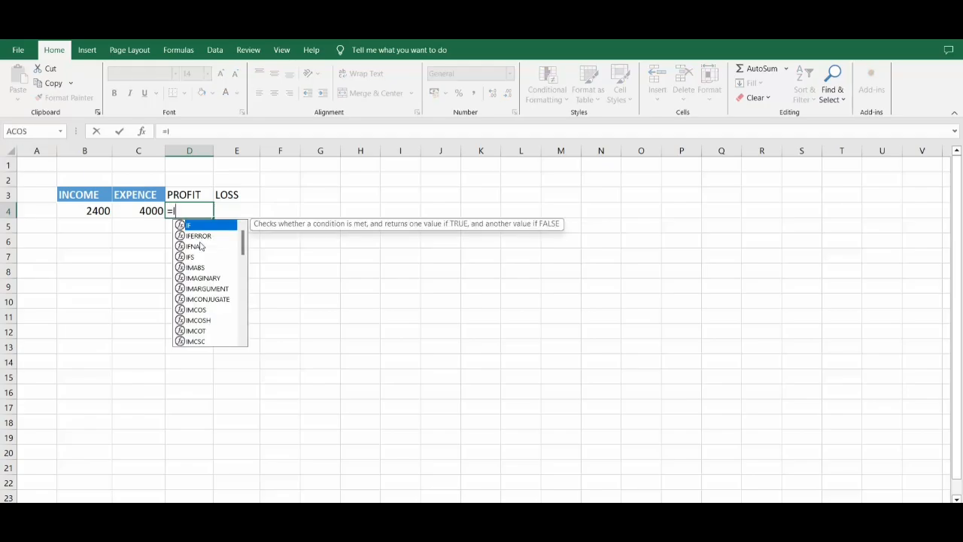
type("F")
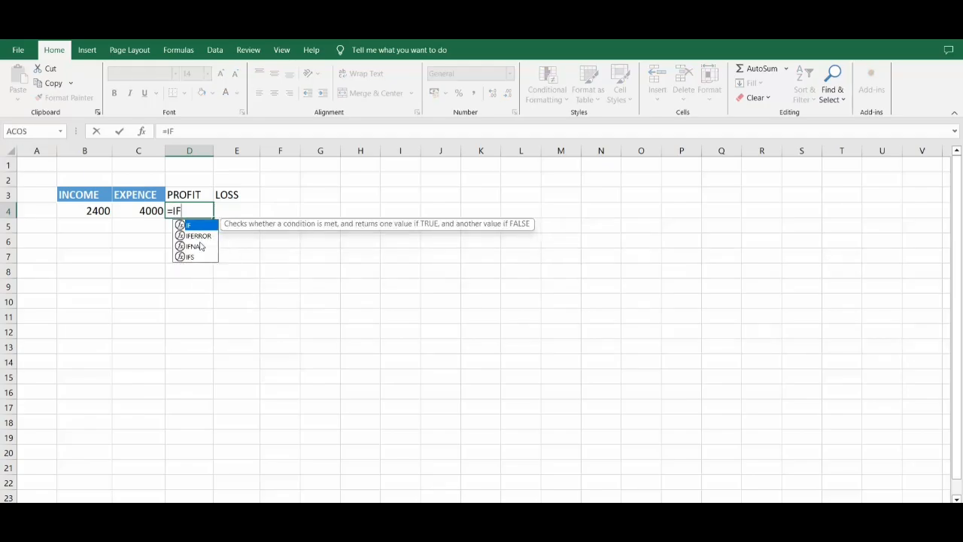
type("(")
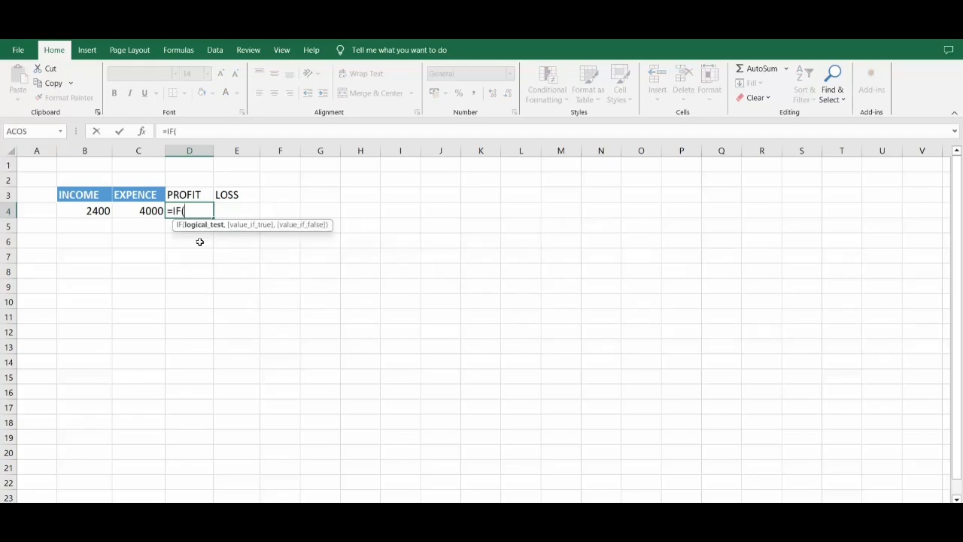
left_click(99, 211)
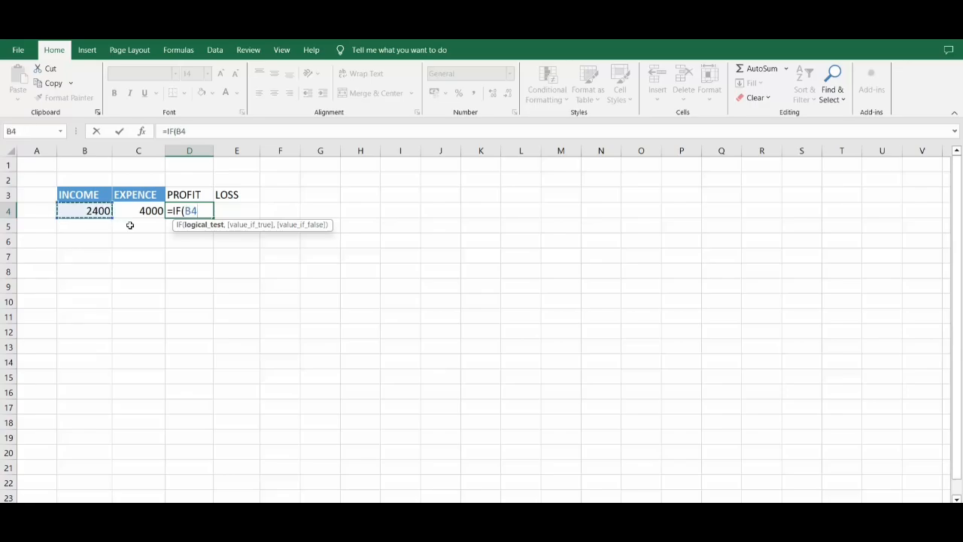
type(">")
left_click(141, 210)
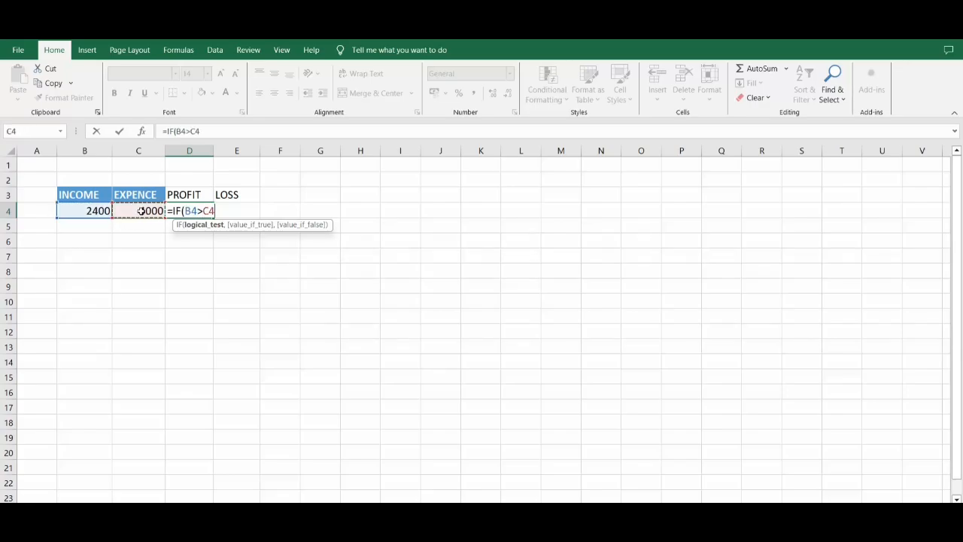
type(",")
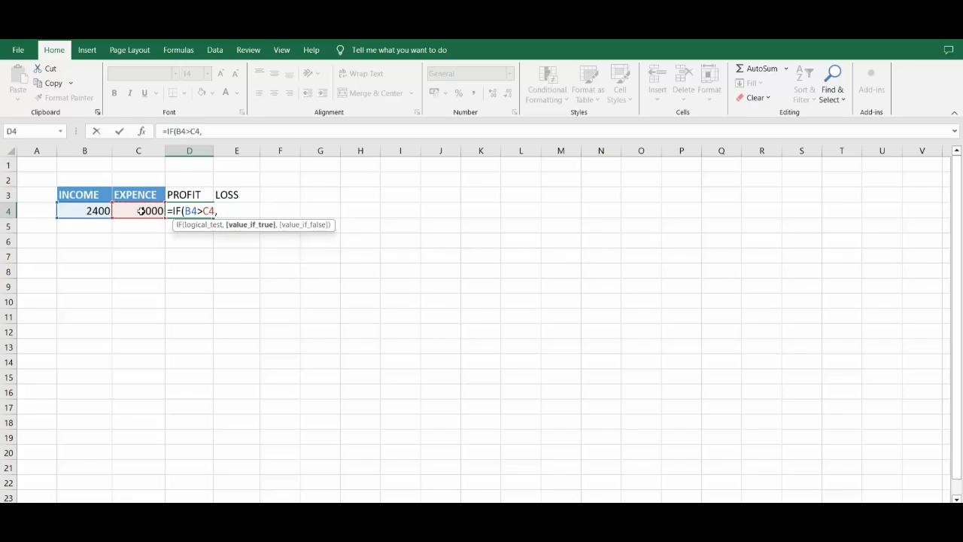
left_click(100, 210)
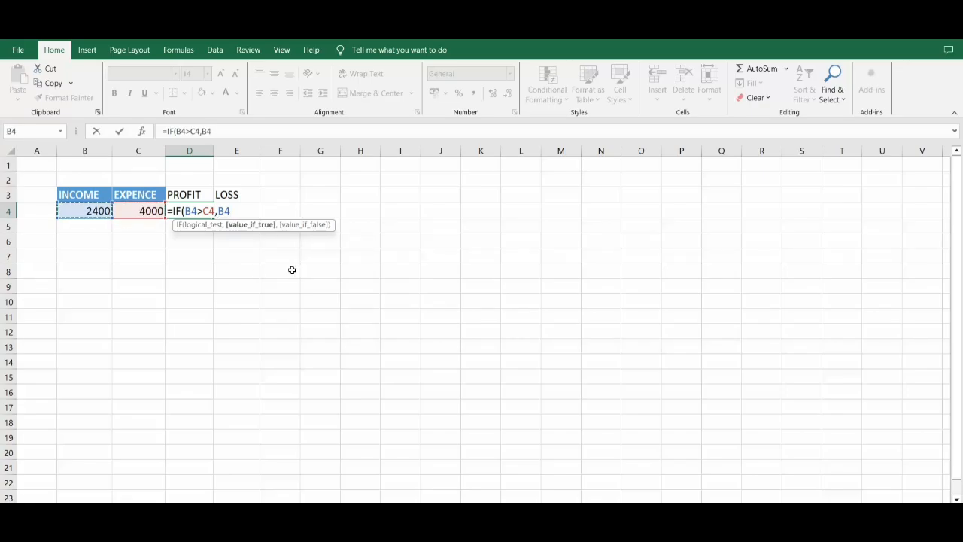
type("-")
left_click(145, 211)
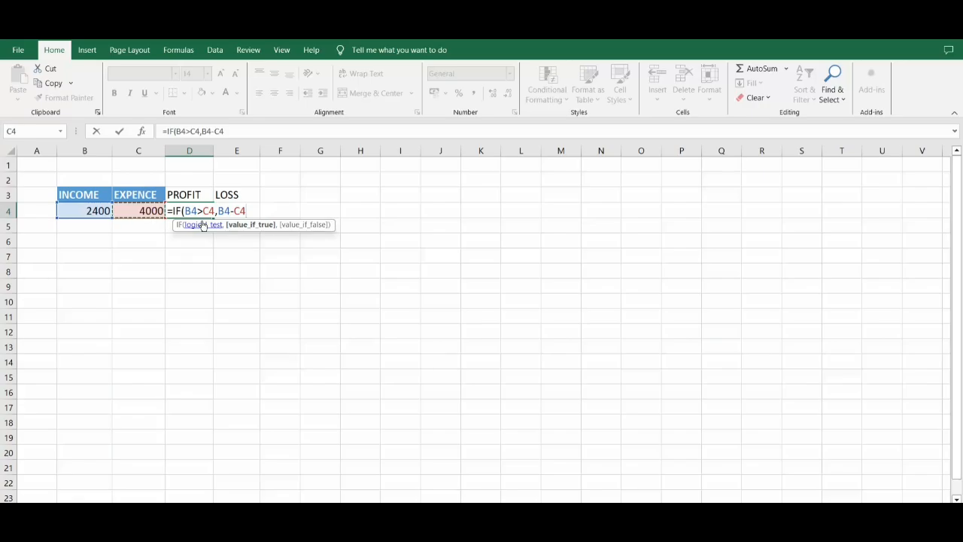
type(",")
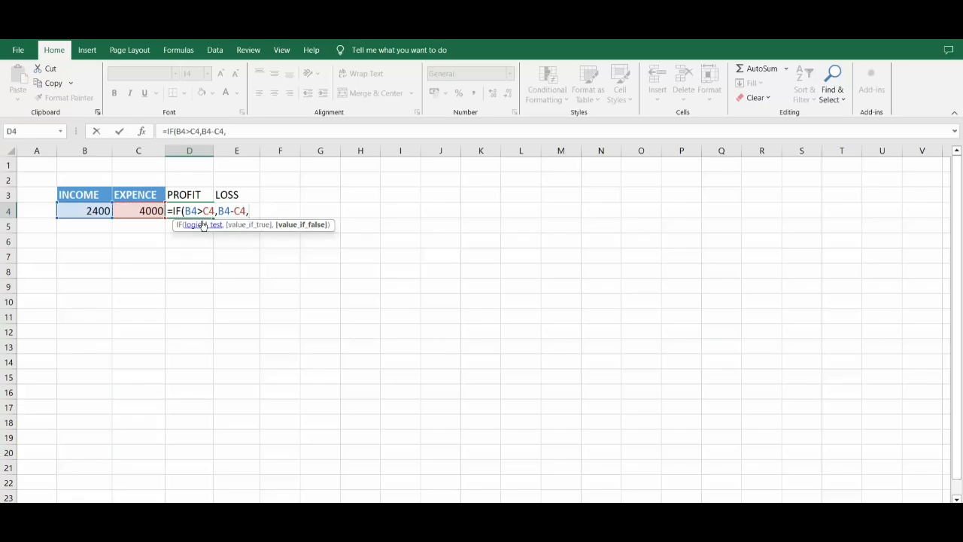
type("0")
key("Return")
left_click(199, 213)
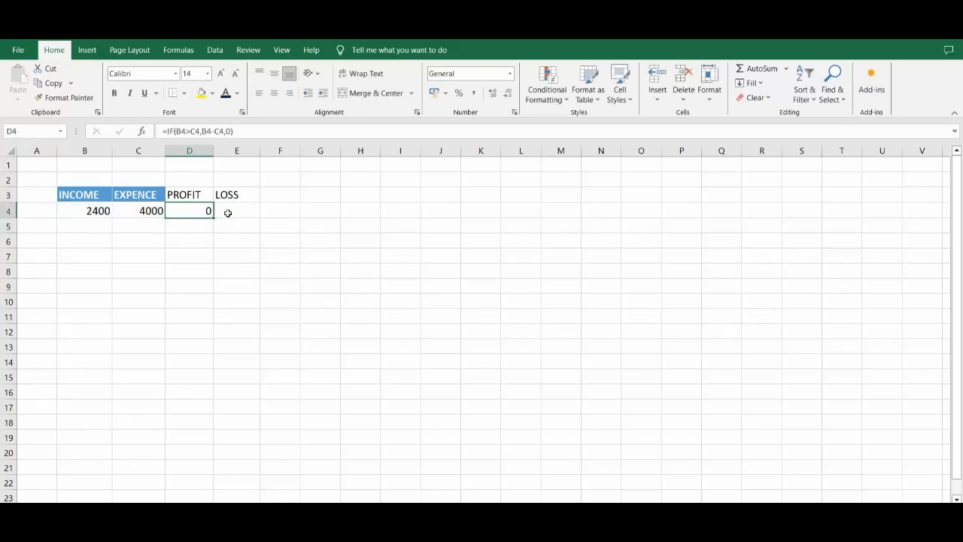
- Enter =IF(B4<C4,C4-B4,0) in E4 to calculate the loss from total income and expense
left_click(226, 214)
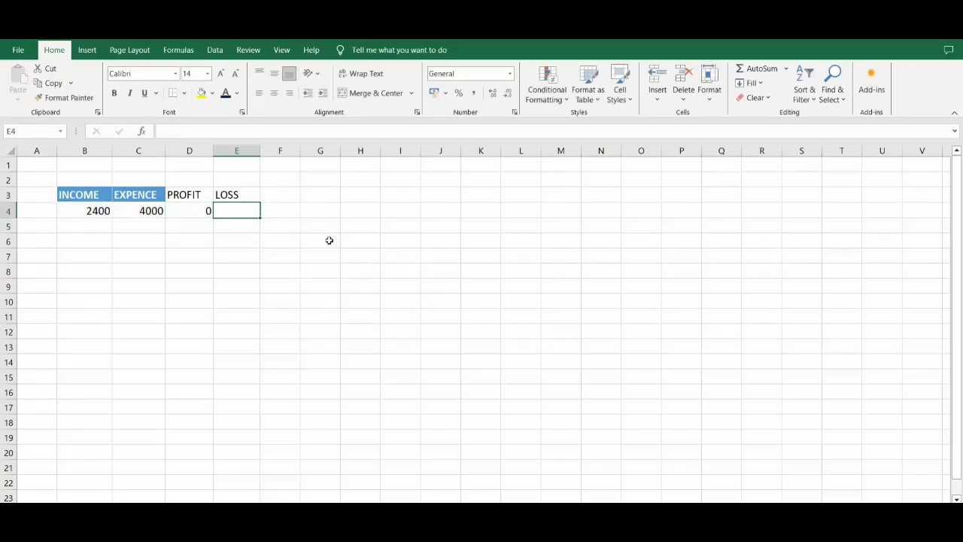
type("=")
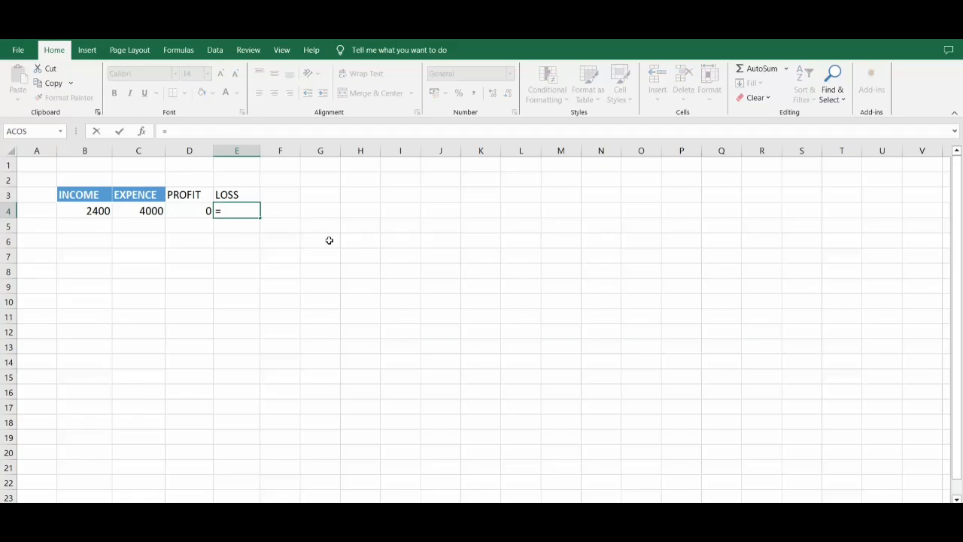
type("IF(")
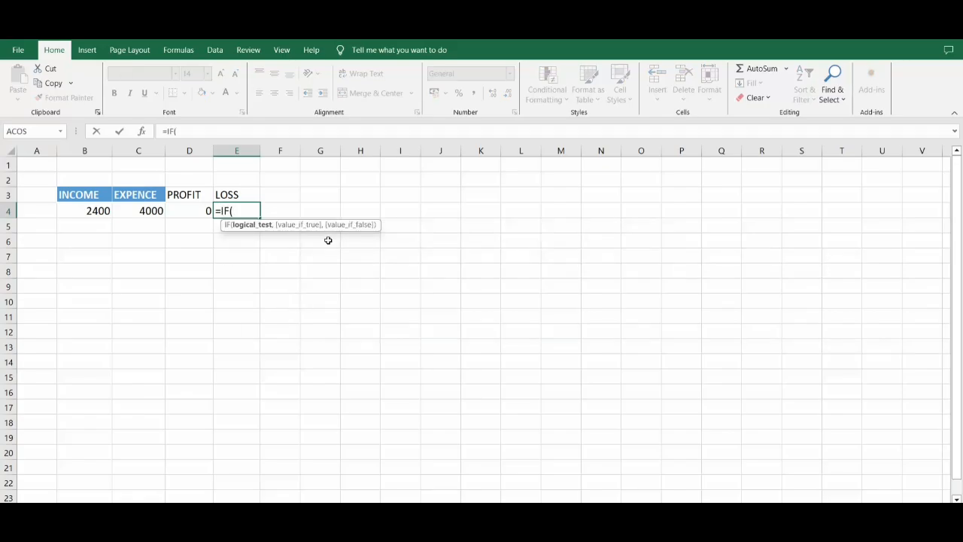
left_click(80, 208)
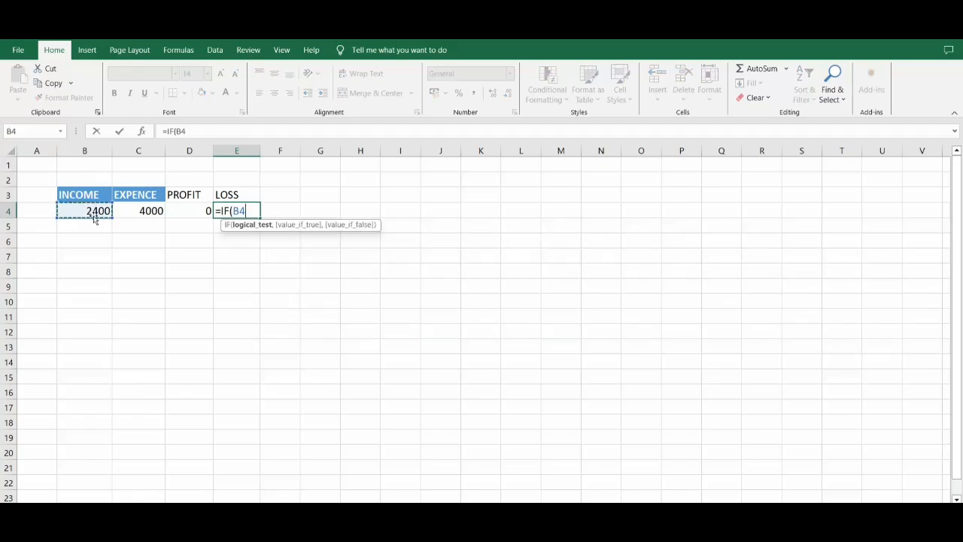
type("<")
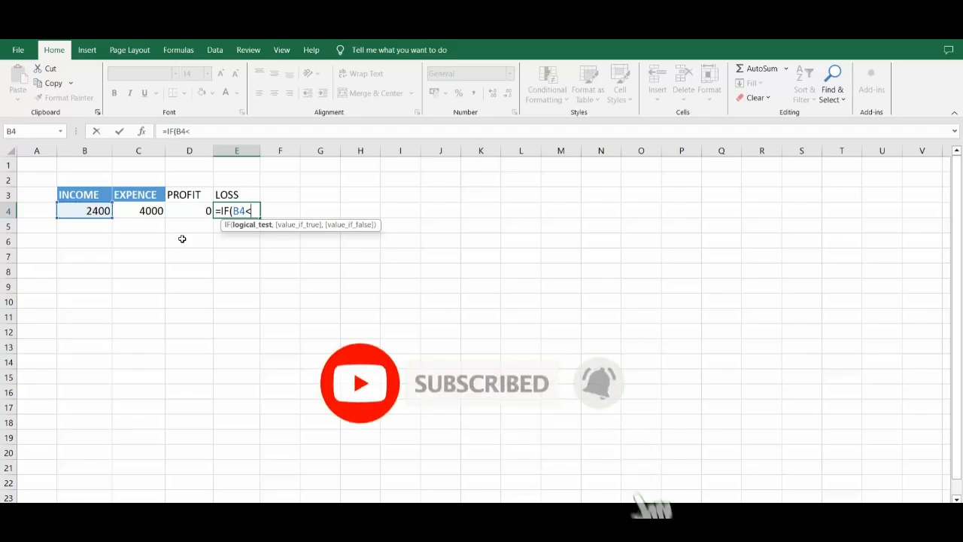
left_click(150, 210)
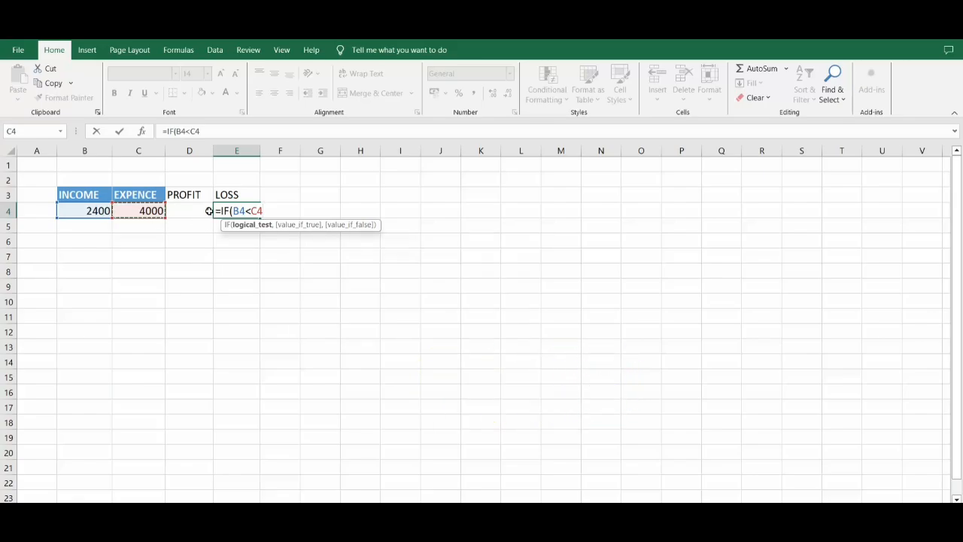
type(",")
left_click(136, 211)
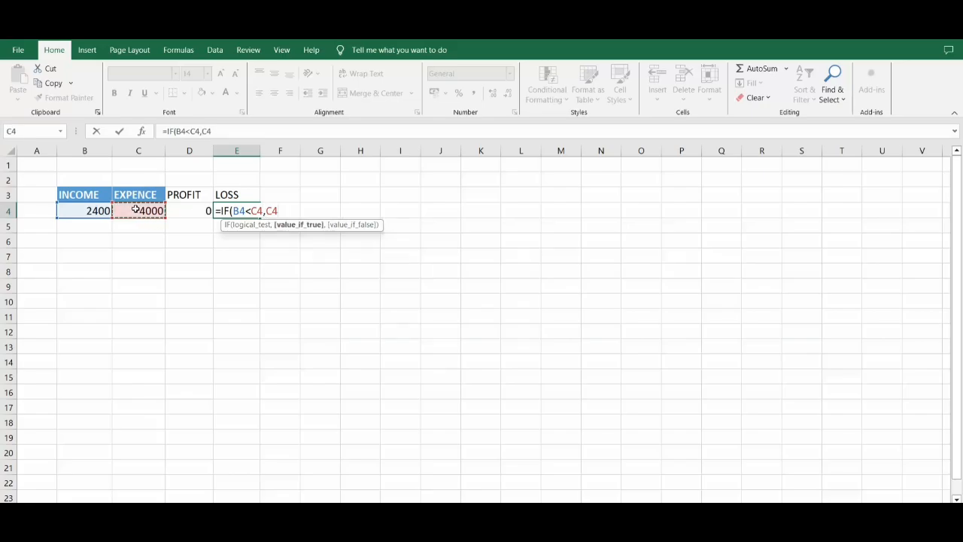
type("-")
left_click(94, 211)
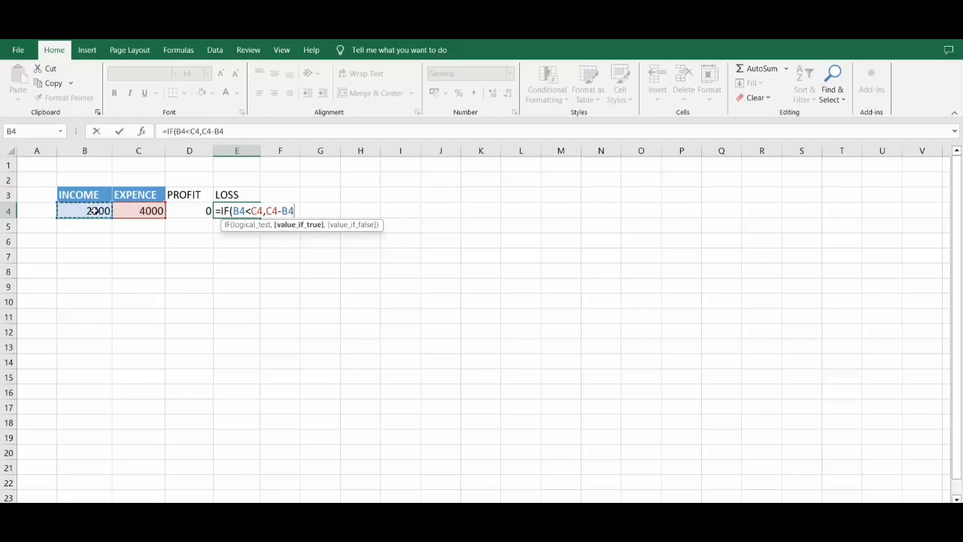
type(",0")
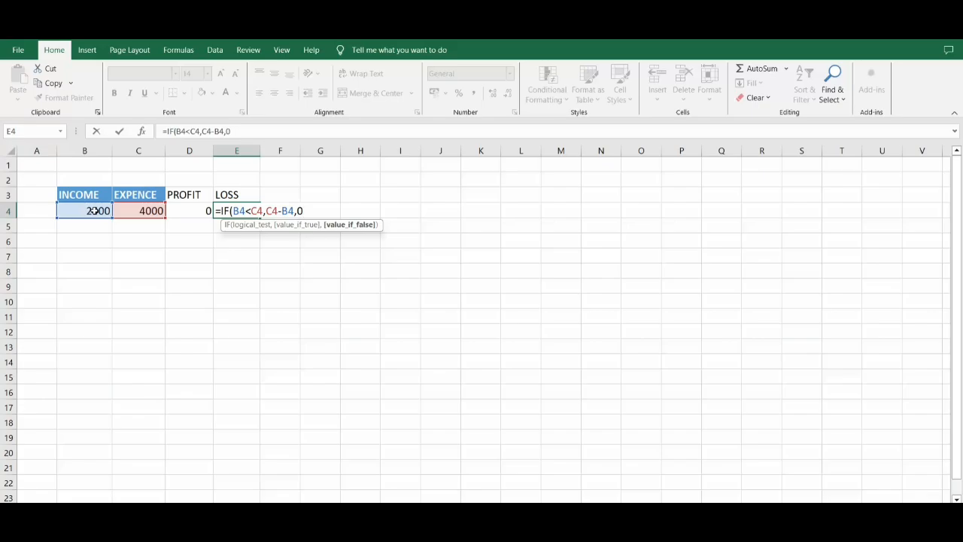
key("Return")
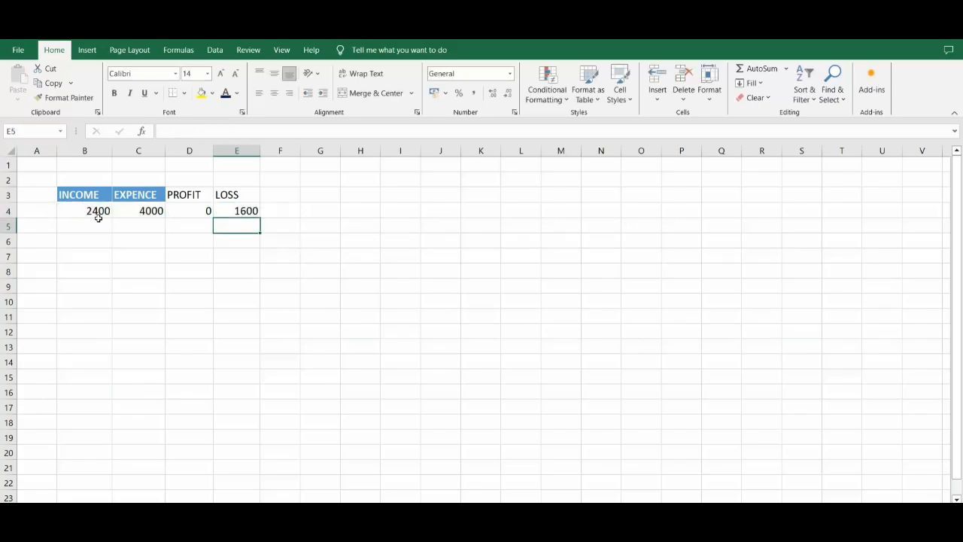
left_click(249, 211)
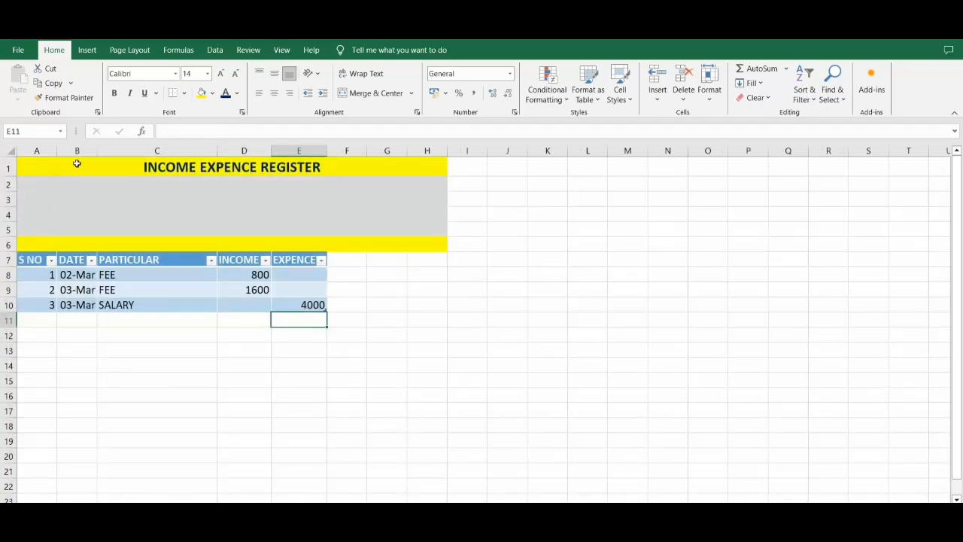
- On the register sheet, draw a rectangle about 2.54 cm high and 3.03 cm wide over A2:B5, styled with white fill and black outline
left_click(87, 49)
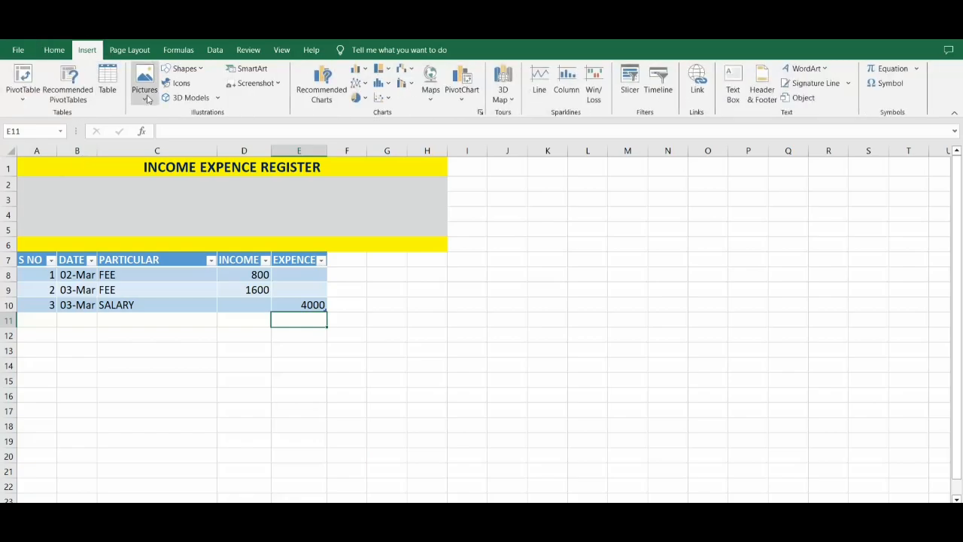
left_click(197, 71)
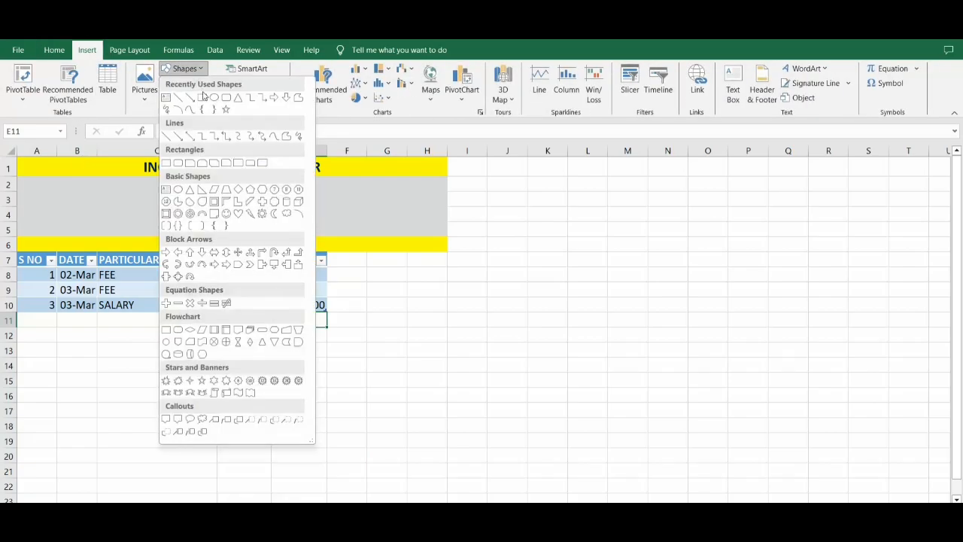
left_click(202, 96)
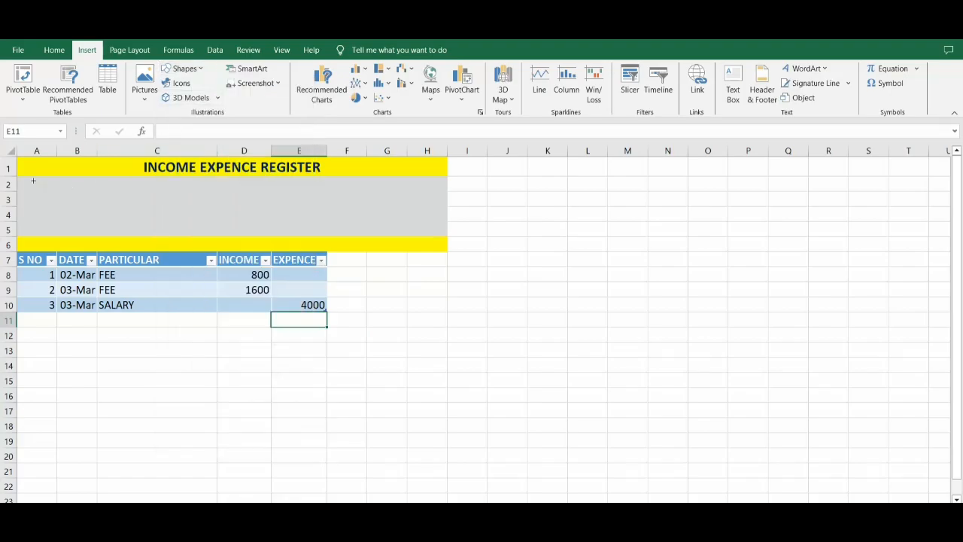
mouse_move(29, 176)
left_mouse_down()
mouse_move(61, 223)
mouse_move(102, 237)
left_mouse_up()
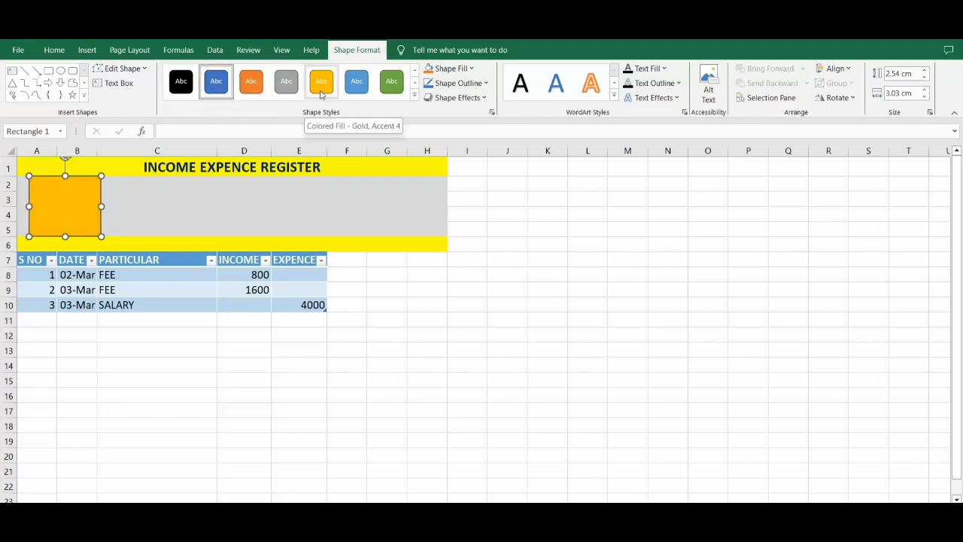
left_click(414, 96)
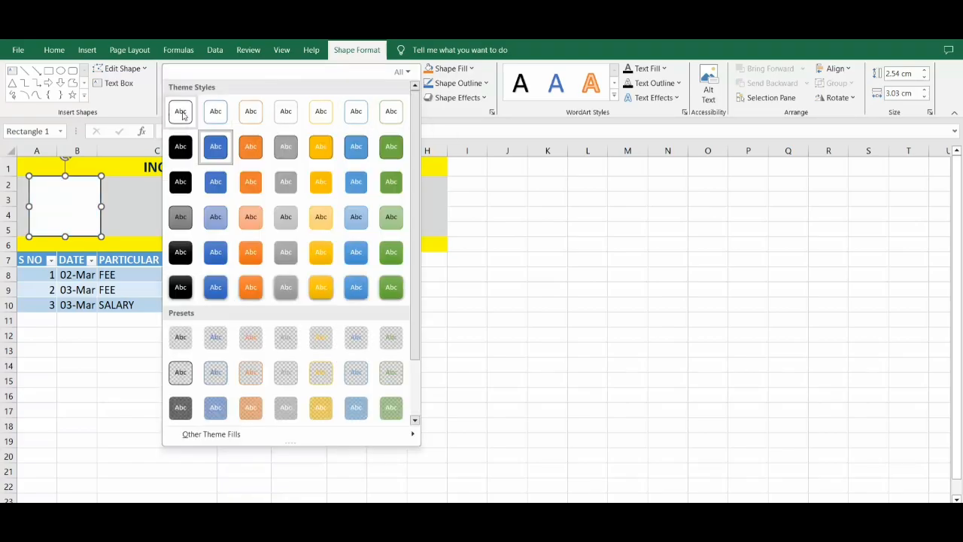
left_click(181, 112)
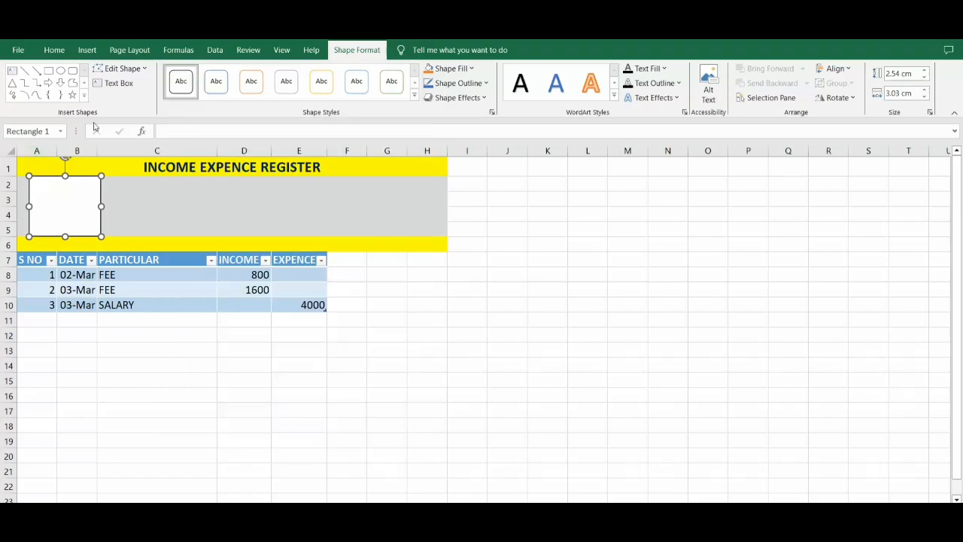
left_click(144, 69)
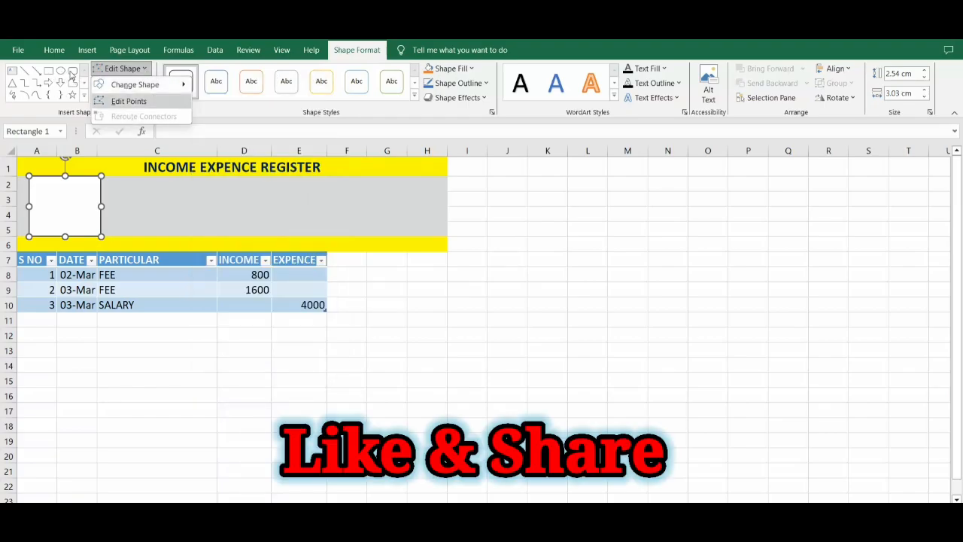
left_click(72, 72)
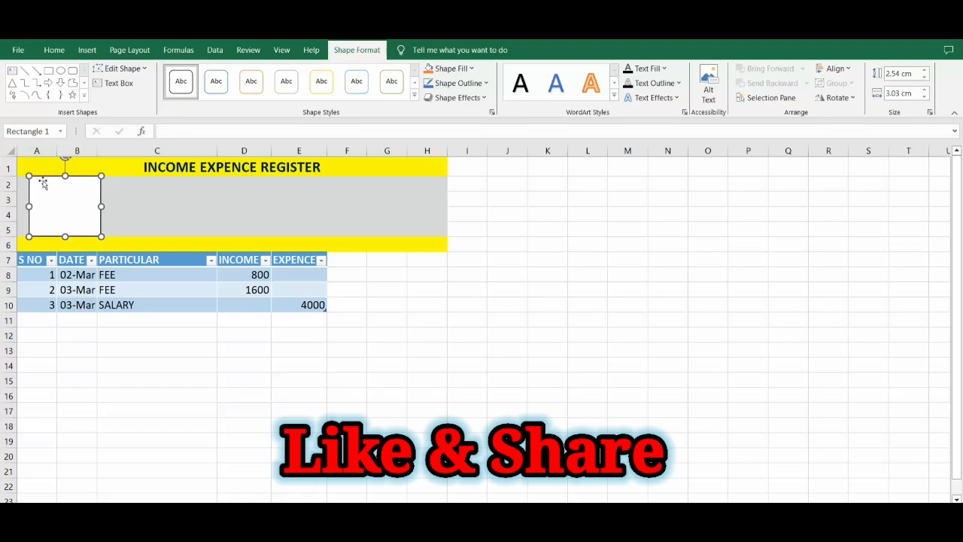
left_click(118, 185)
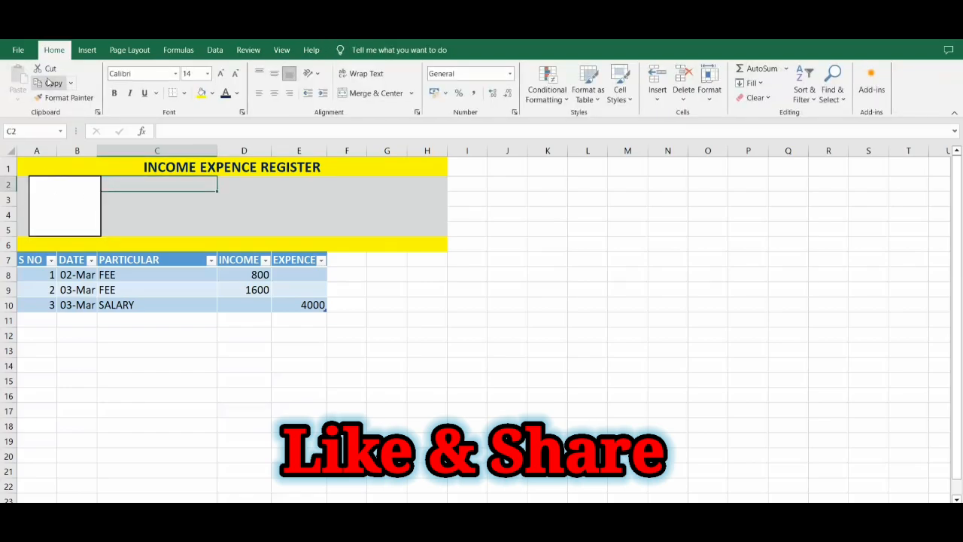
- Draw a rounded rectangle about 1.06 cm high and 2.92 cm wide across the upper part of the white rectangle
left_click(87, 50)
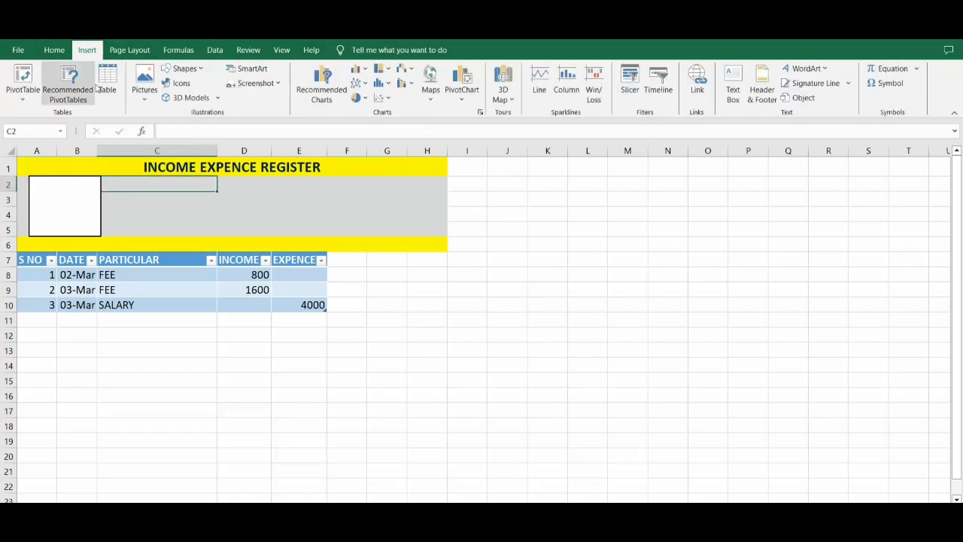
left_click(192, 71)
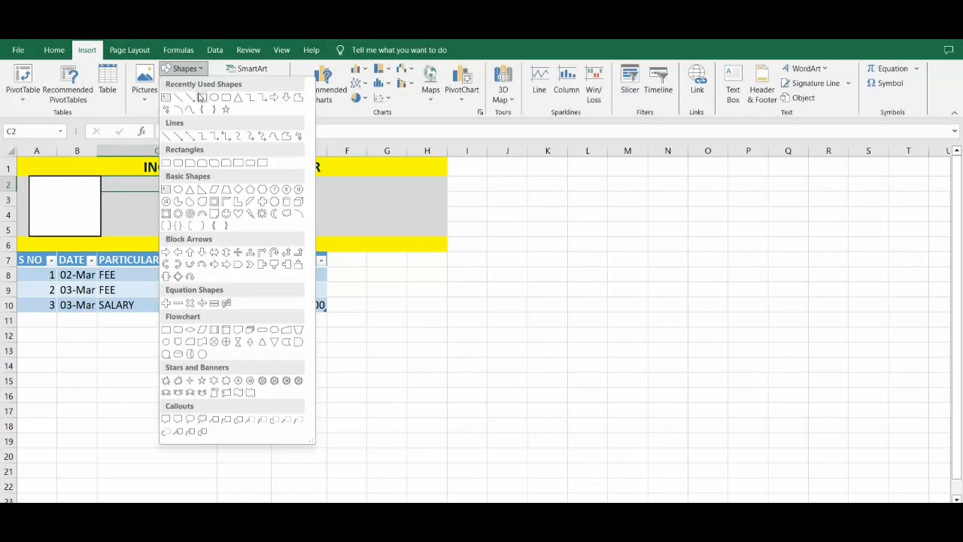
left_click(226, 99)
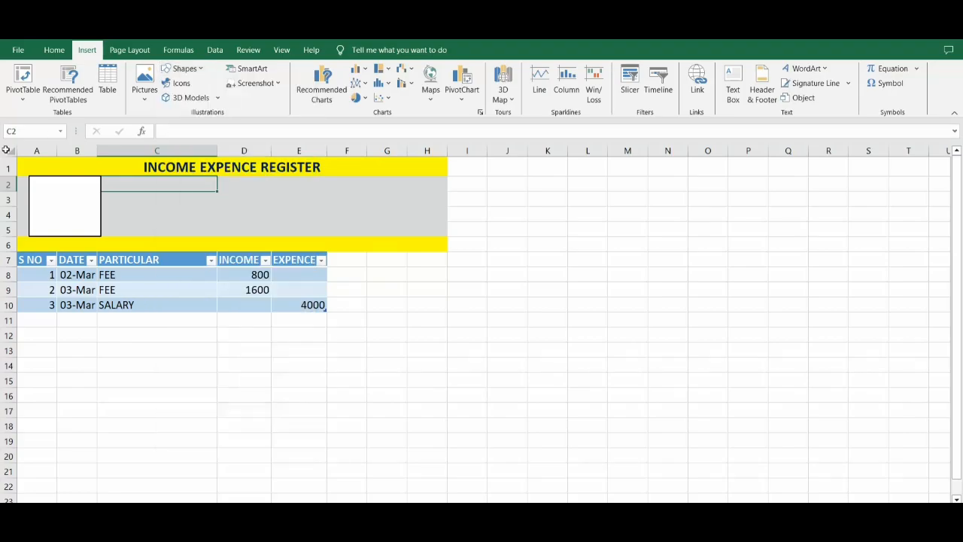
left_click_drag(33, 179, 101, 202)
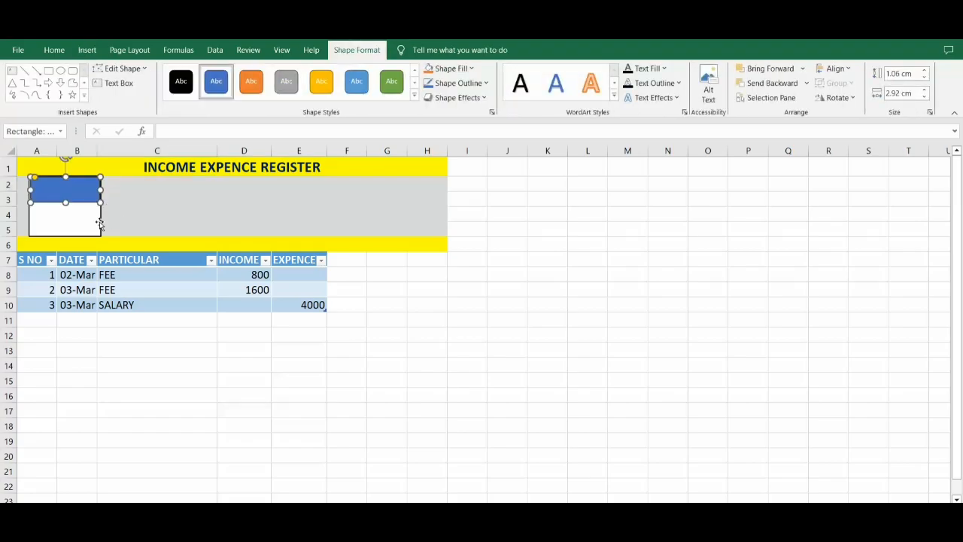
- Widen the white rectangle to about 3.22 cm and nudge the blue rounded rectangle to centre it inside
left_click(97, 221)
left_click_drag(101, 206, 104, 207)
left_click(82, 196)
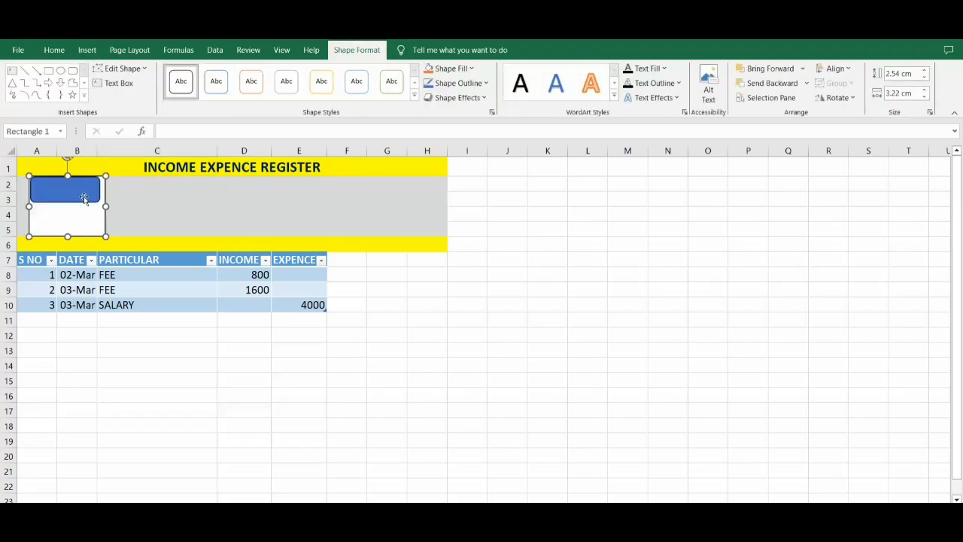
key("Right")
key("Right")
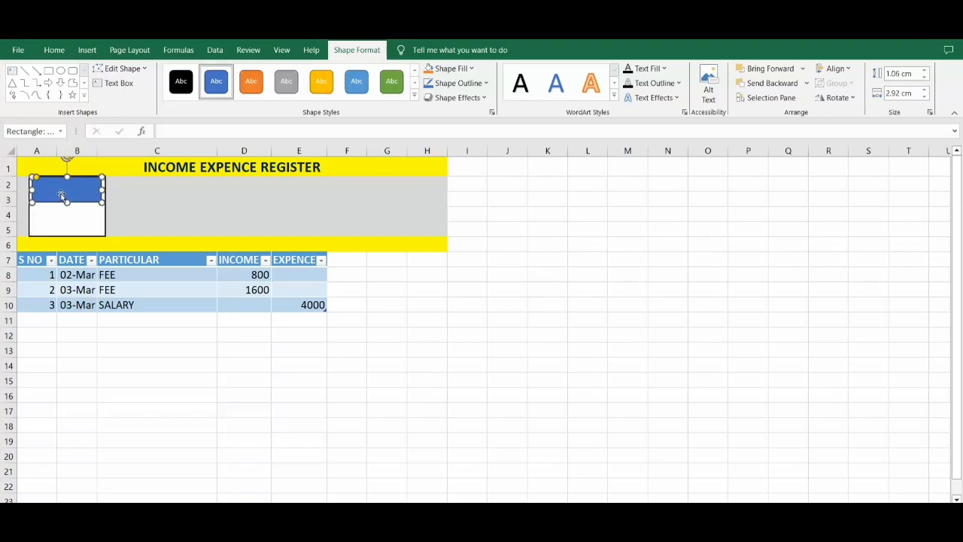
mouse_move(61, 193)
left_mouse_down()
mouse_move(60, 206)
mouse_move(62, 194)
left_mouse_up()
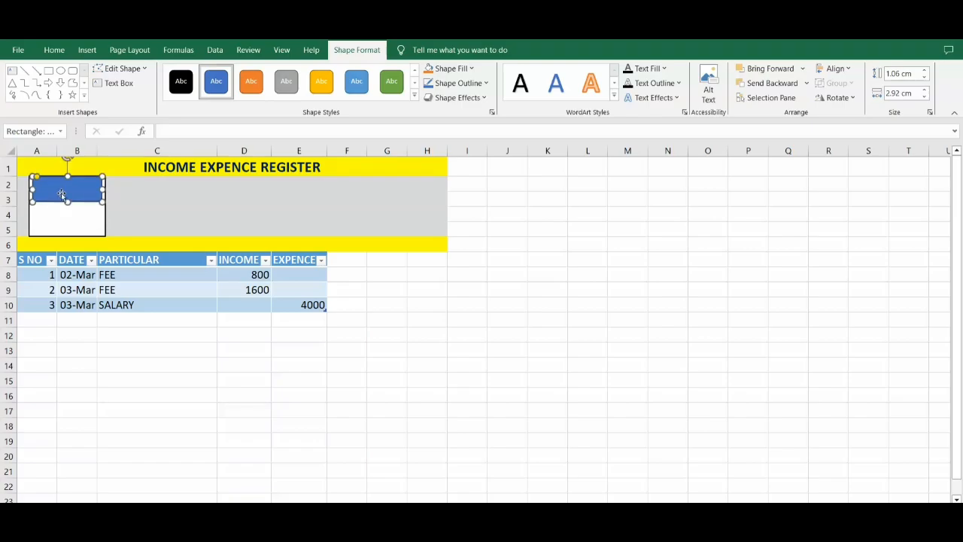
- Duplicate the blue rounded rectangle and place the copy directly below the original inside the white rectangle
right_click(61, 193)
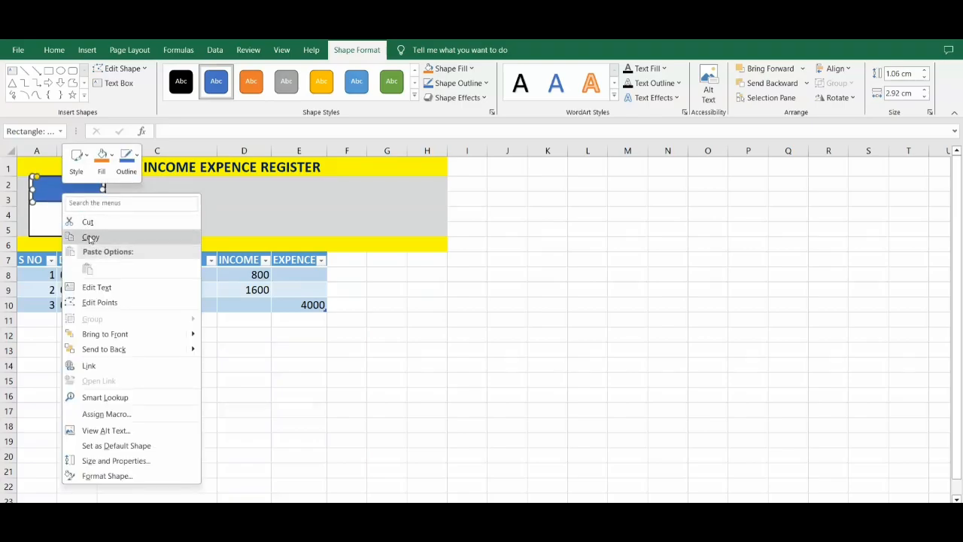
left_click(89, 238)
left_click(73, 225)
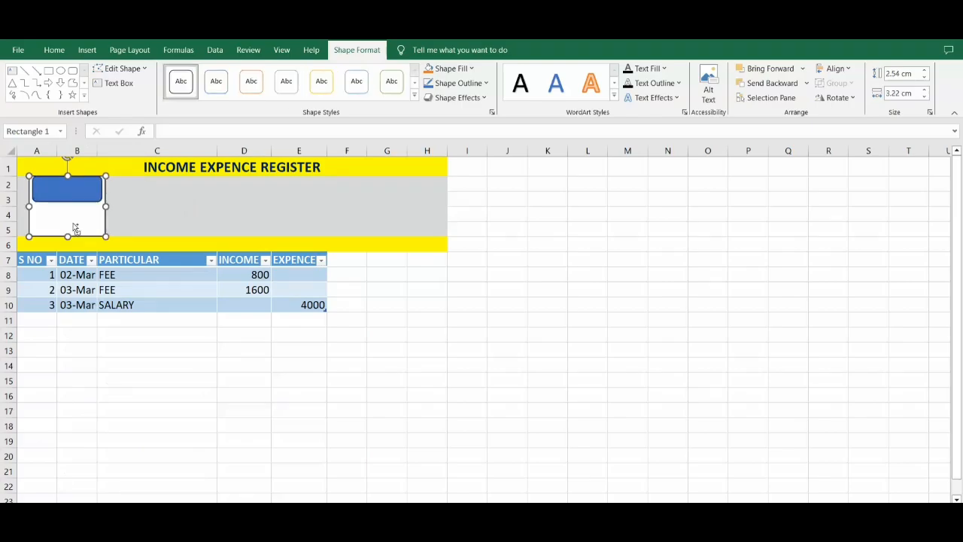
key("ctrl+v")
left_click_drag(61, 193, 65, 219)
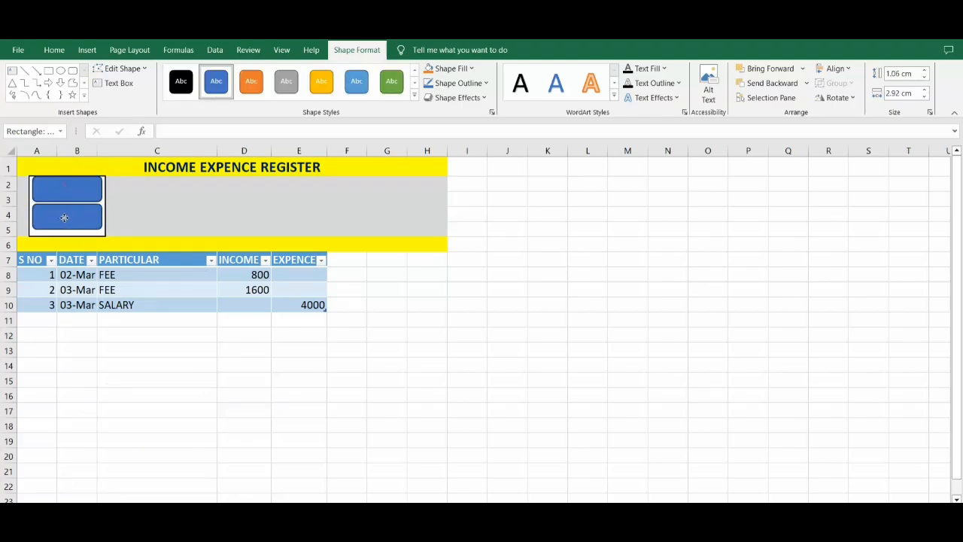
- Apply the white-fill, black-outline theme style to the upper rounded rectangle
left_click(69, 186)
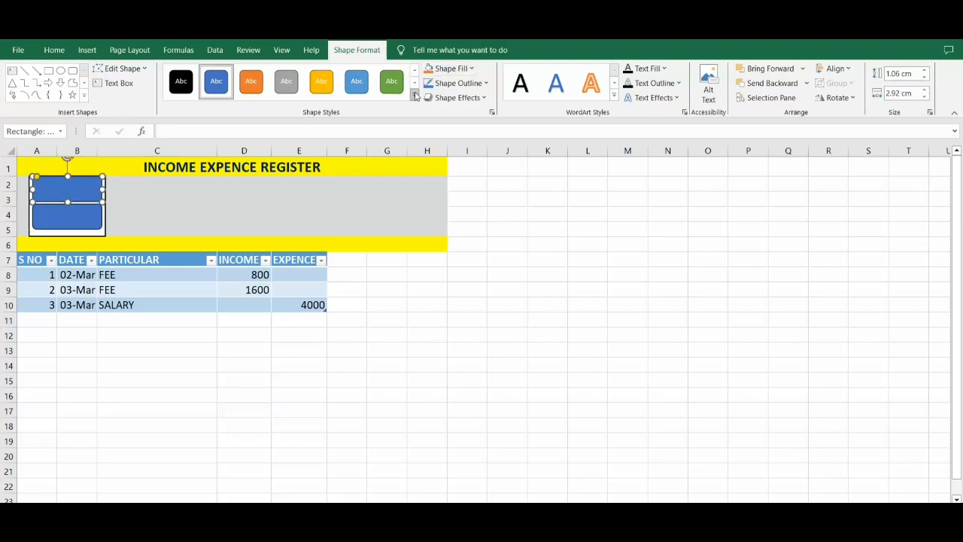
left_click(414, 95)
left_click(181, 113)
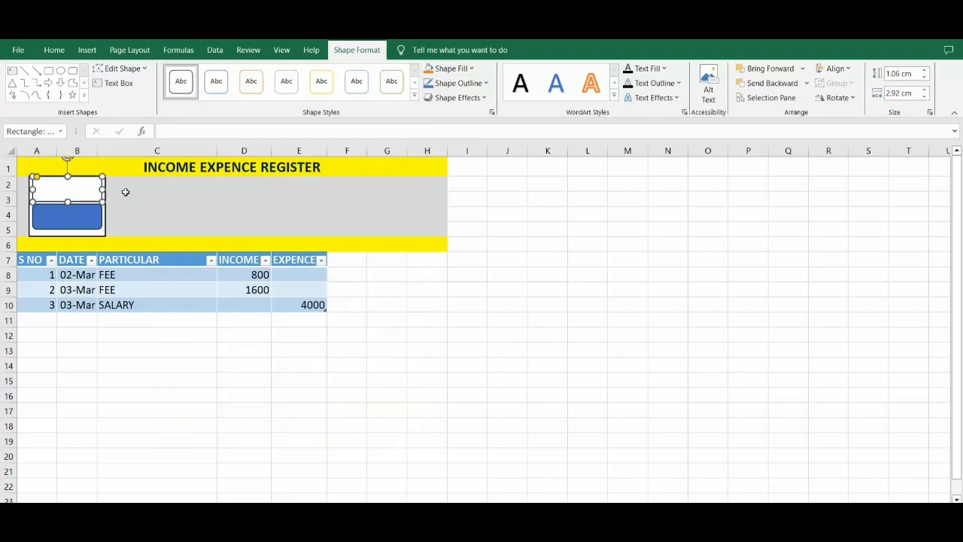
- Enlarge the lower blue rounded rectangle to about 1.21 cm high and 3.22 cm wide and apply the gold gradient preset style
left_click(67, 218)
left_click_drag(67, 217, 107, 235)
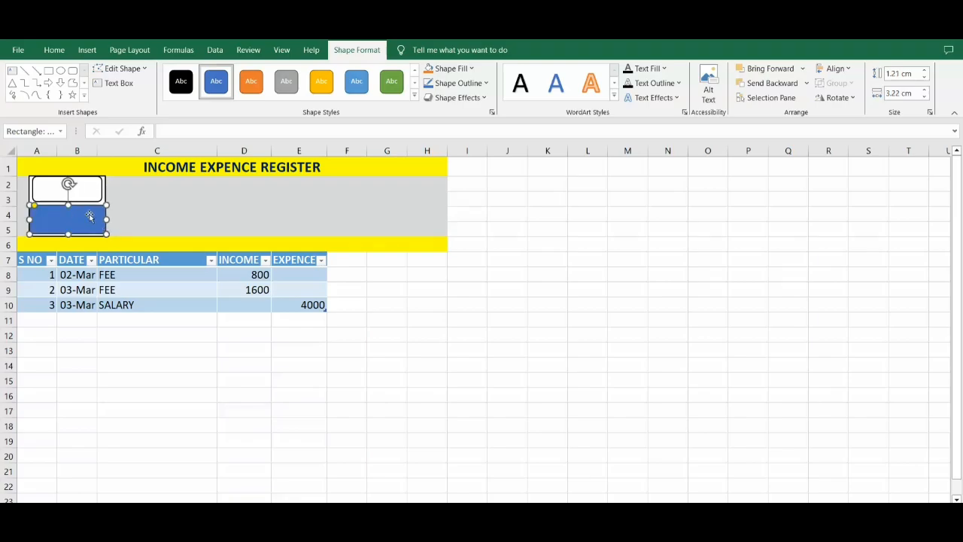
left_click(414, 95)
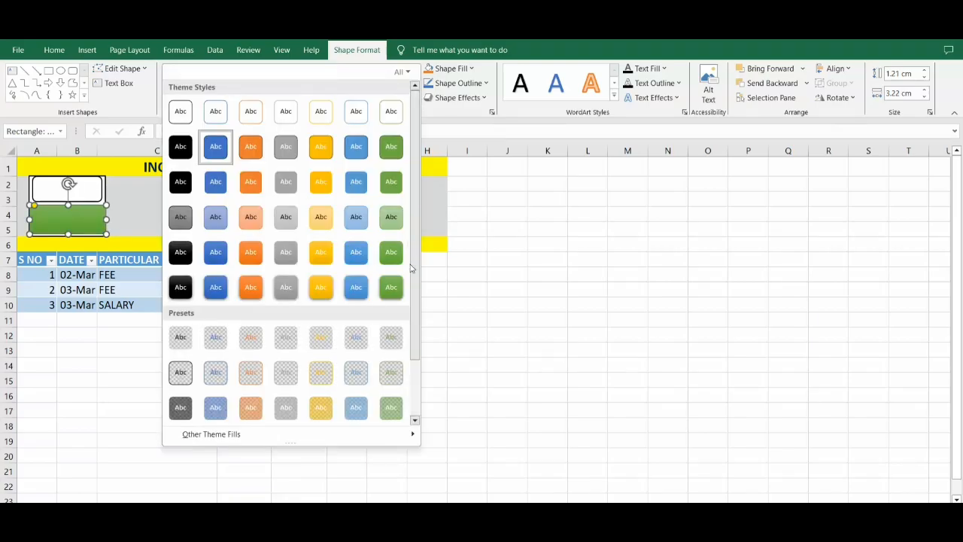
left_click_drag(414, 275, 415, 400)
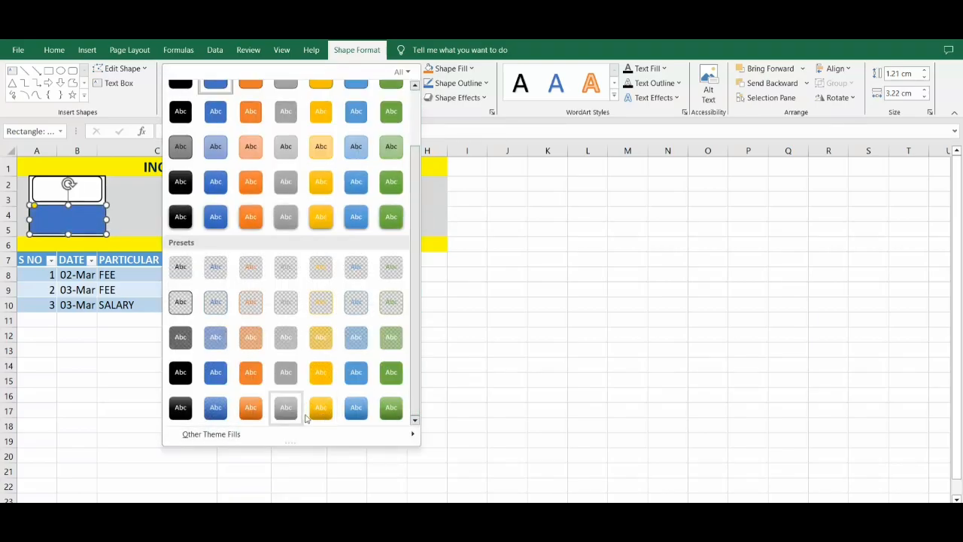
left_click(320, 410)
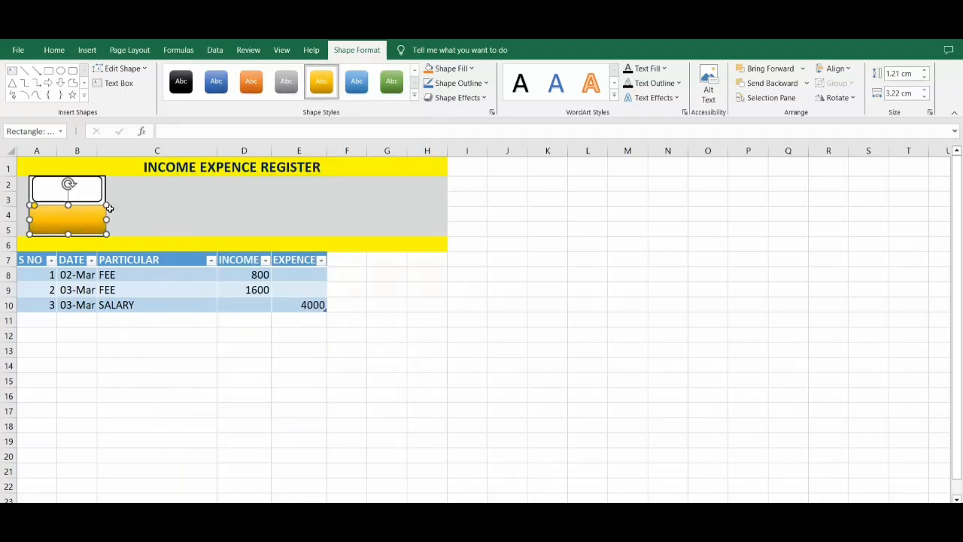
- Label the white rounded rectangle INCOME and format the text as bold, 18 pt and horizontally centred
left_click(95, 189)
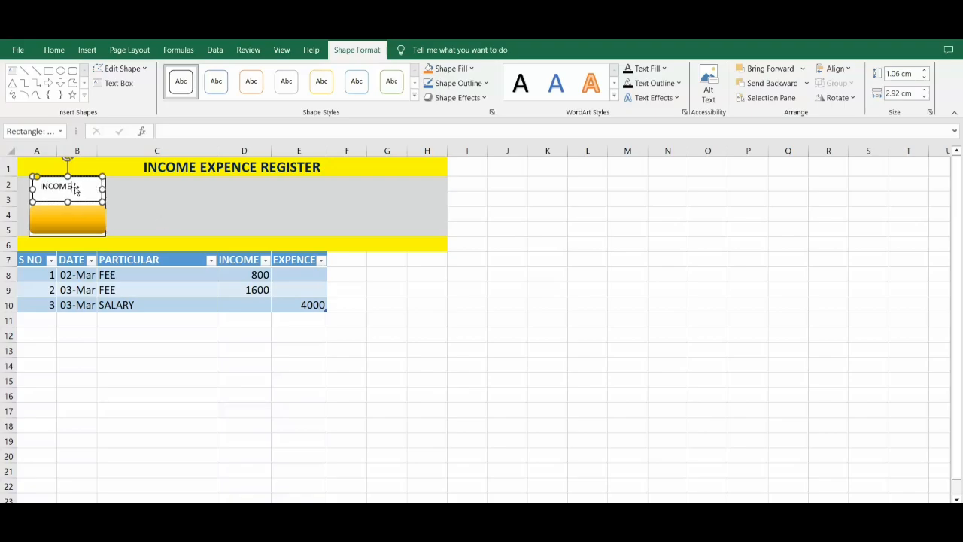
left_click(79, 220)
left_click(73, 193)
left_click(56, 50)
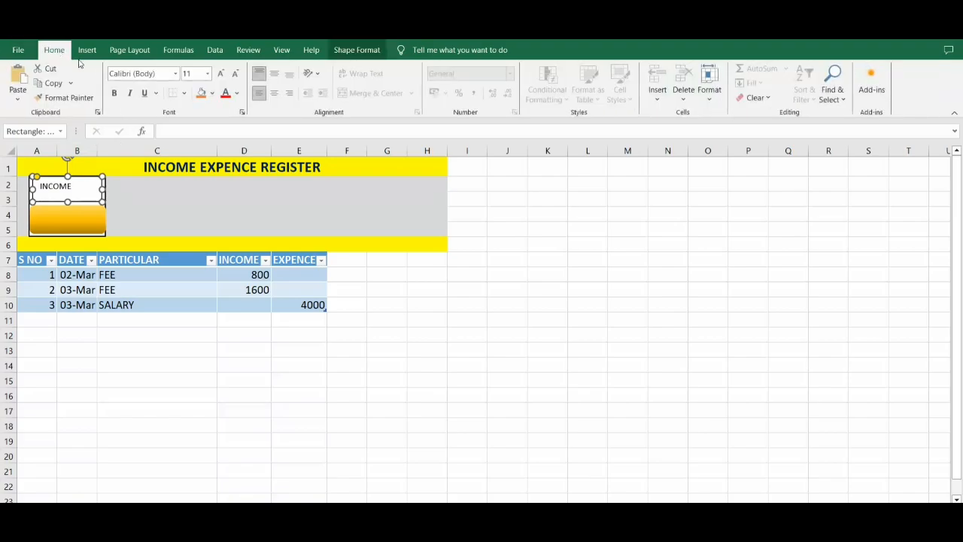
left_click(221, 74)
left_click(221, 74)
left_click(220, 74)
left_click(274, 92)
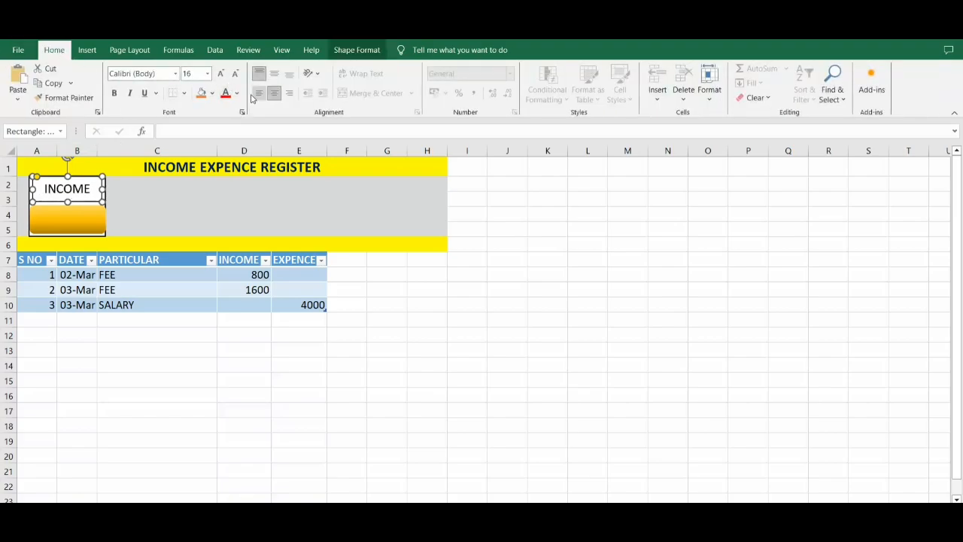
left_click(115, 93)
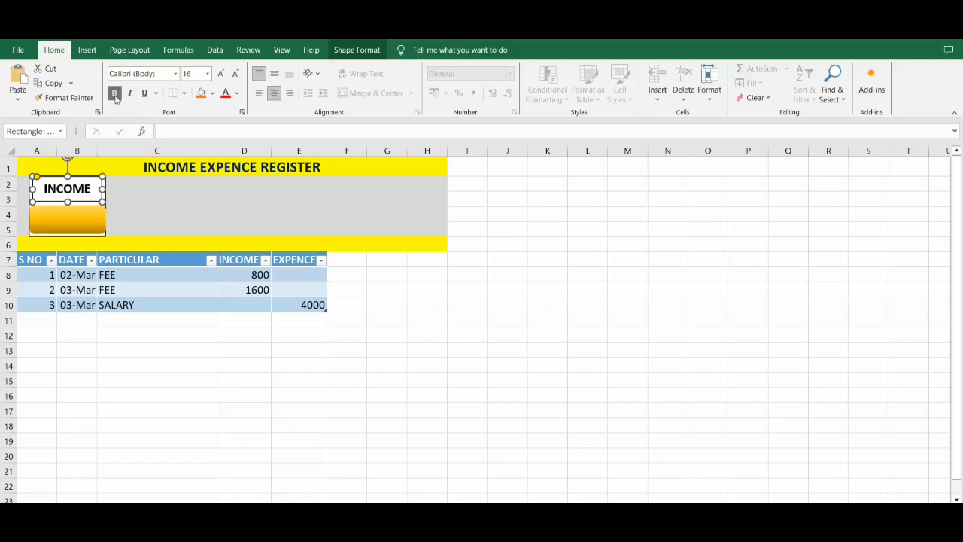
left_click(220, 74)
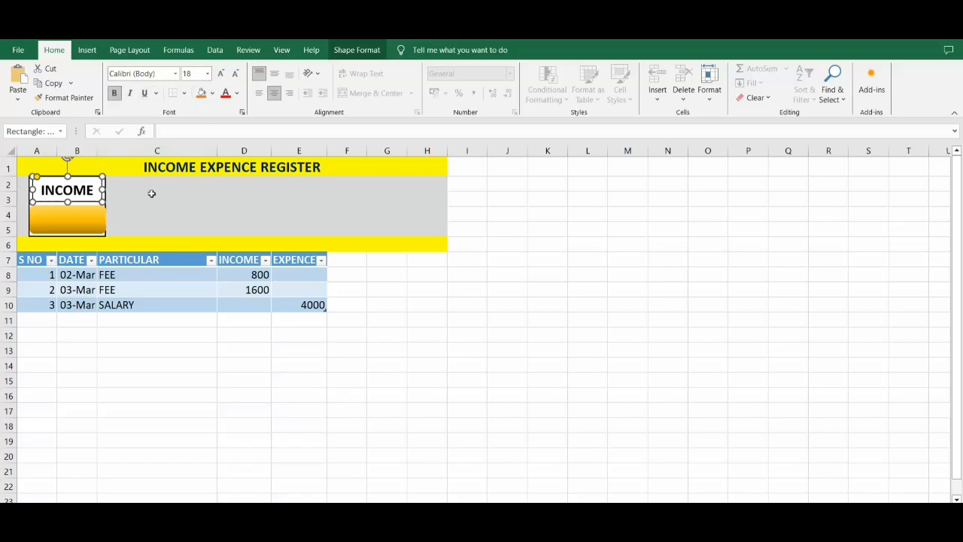
- Link the gold rectangle's text to the income total with the formula =Sheet2!B4
left_click(69, 222)
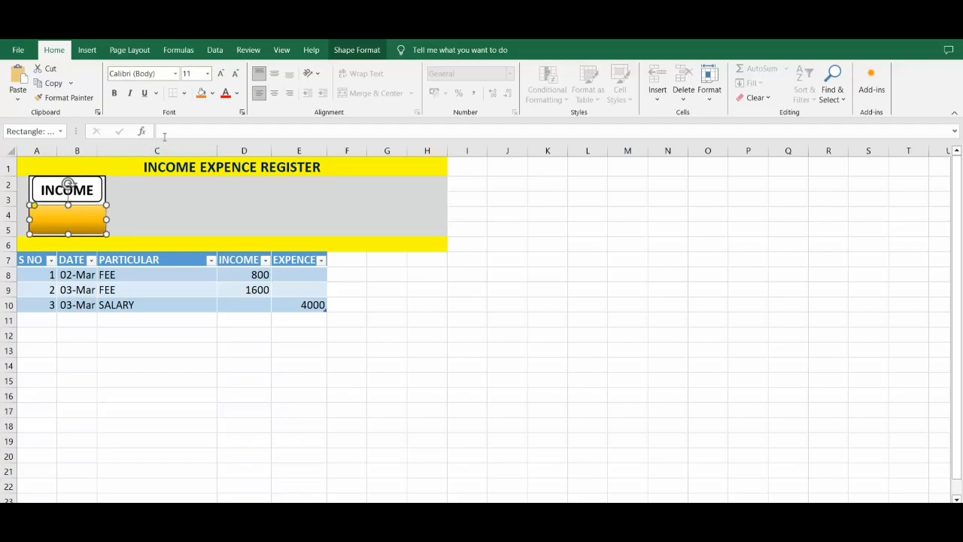
left_click(162, 133)
type("=Sheet2!")
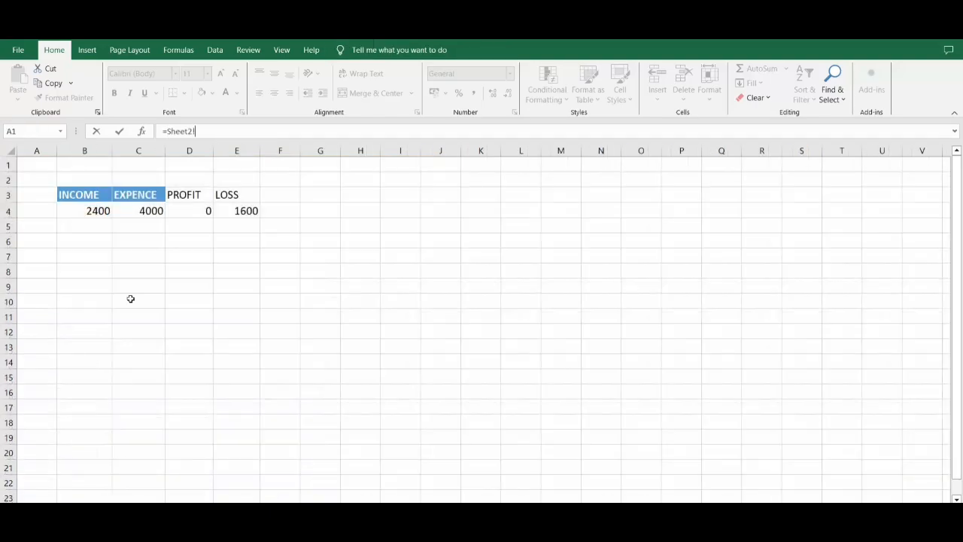
left_click(97, 214)
key("Return")
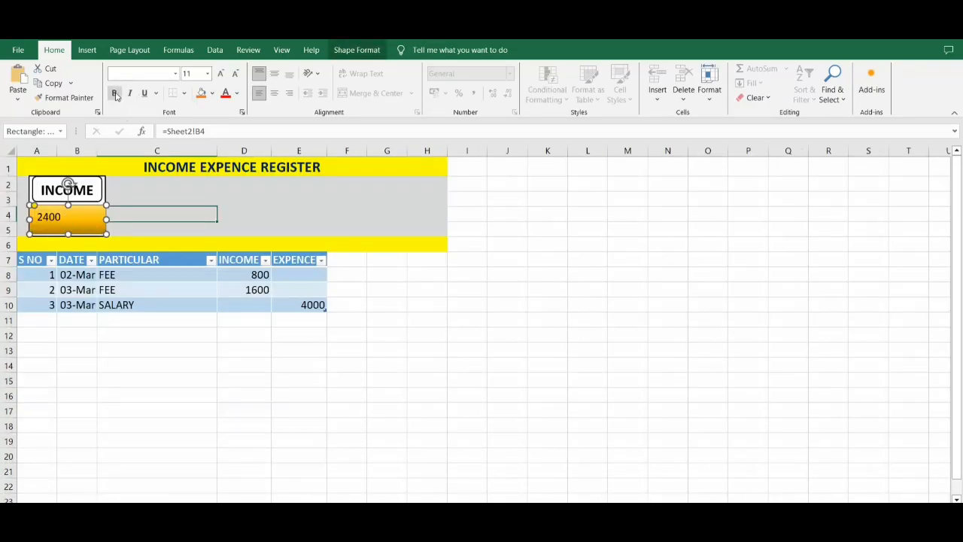
- Centre the linked value horizontally in the gold rectangle and set its font size to 20
left_click(274, 92)
left_click(220, 73)
left_click(220, 73)
left_click(220, 73)
left_click(221, 73)
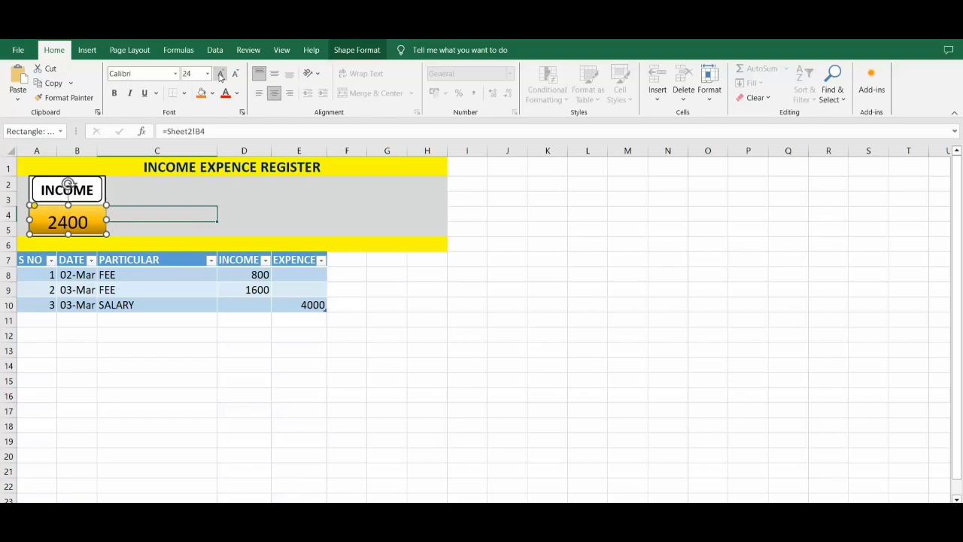
left_click(235, 73)
left_click(235, 73)
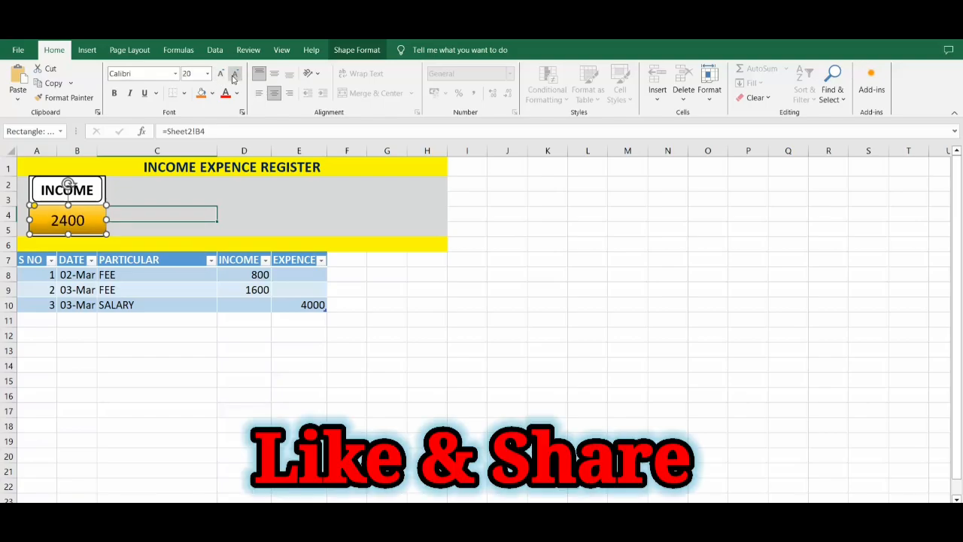
- Make the gold rectangle's value dark blue and bold, with a font size of 24
left_click(237, 93)
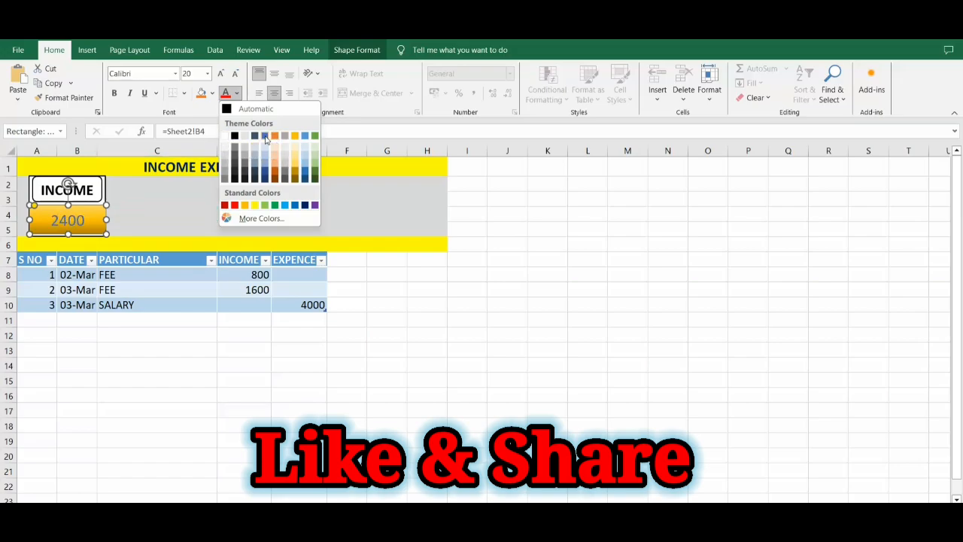
left_click(299, 205)
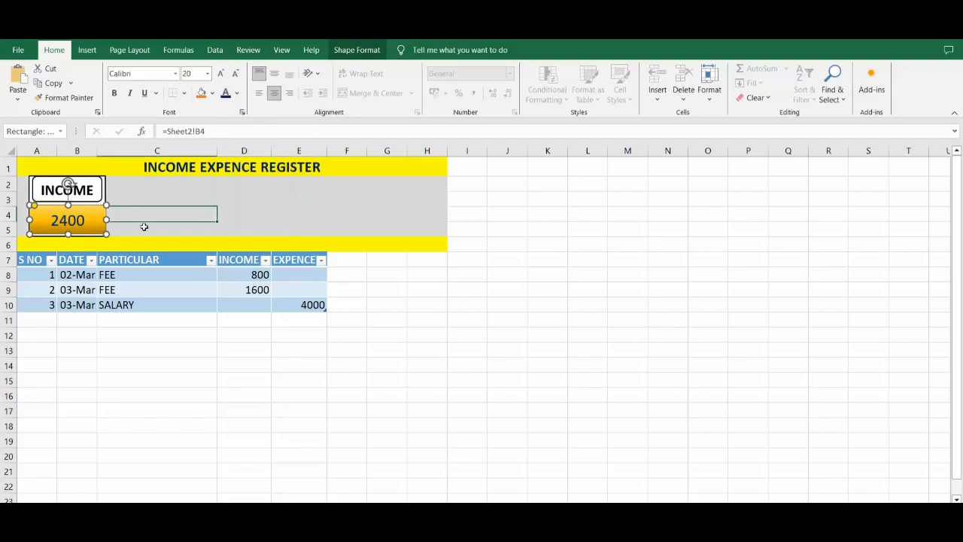
left_click(116, 95)
left_click(219, 75)
left_click(219, 76)
- Centre the text vertically in both the gold value rectangle and the INCOME label
left_click(274, 73)
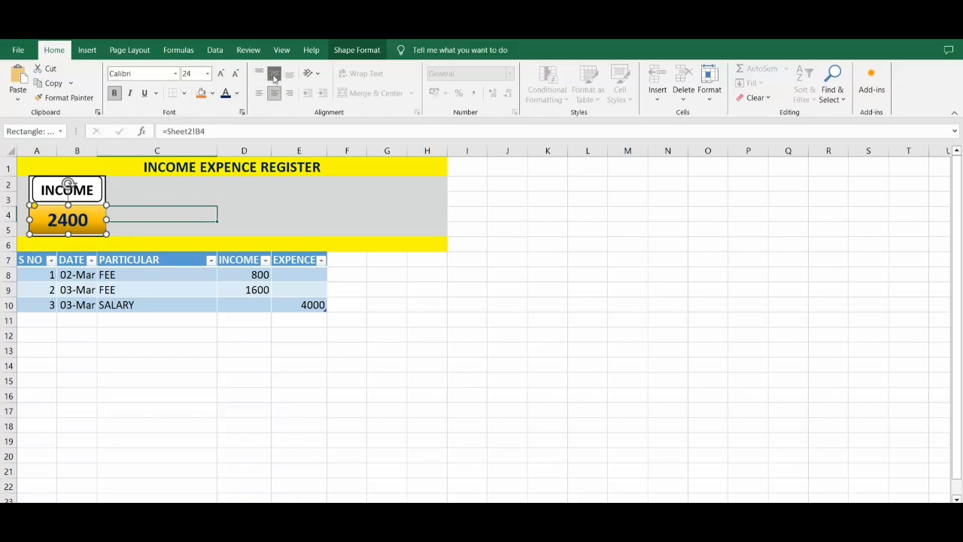
left_click(83, 195)
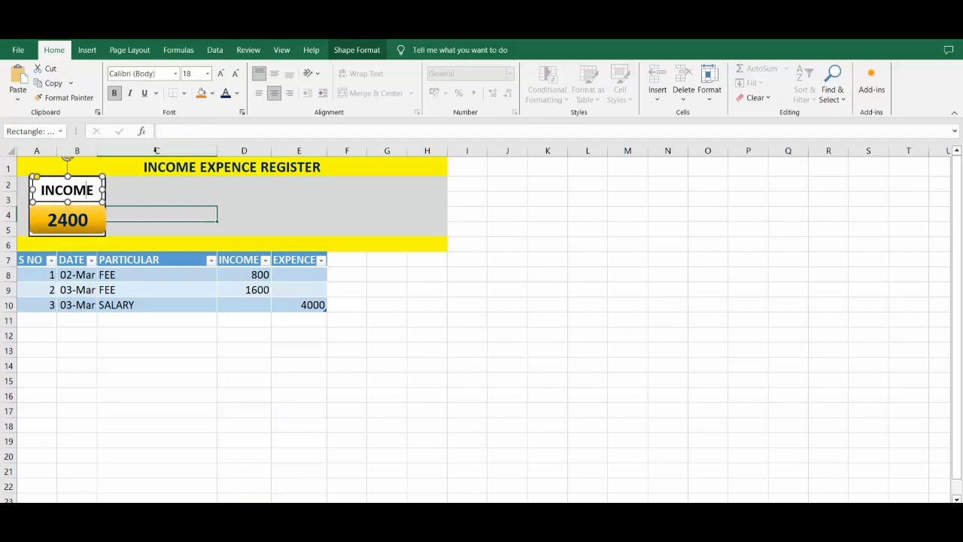
left_click(274, 73)
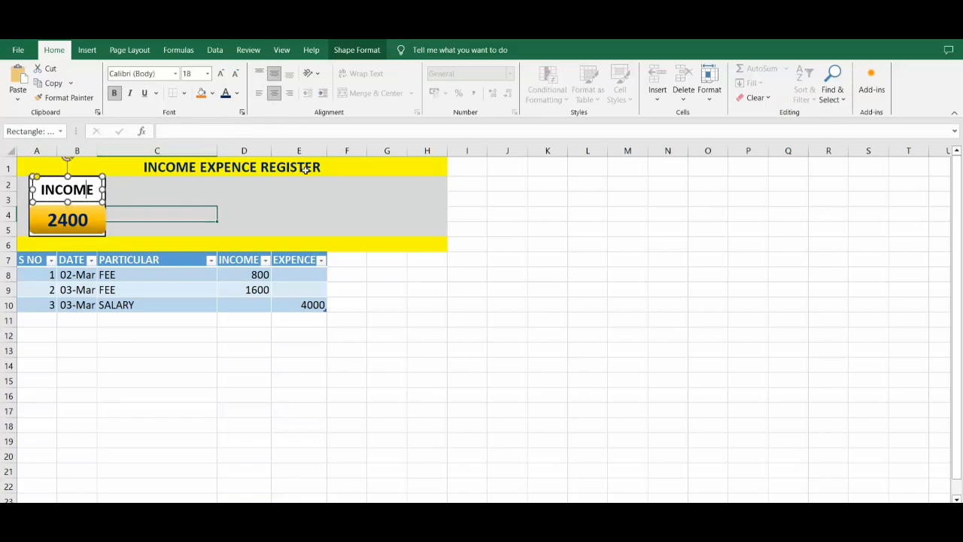
left_click(176, 215)
- Duplicate the complete INCOME card three times, placing the copies in a row across the grey band
left_click(91, 196)
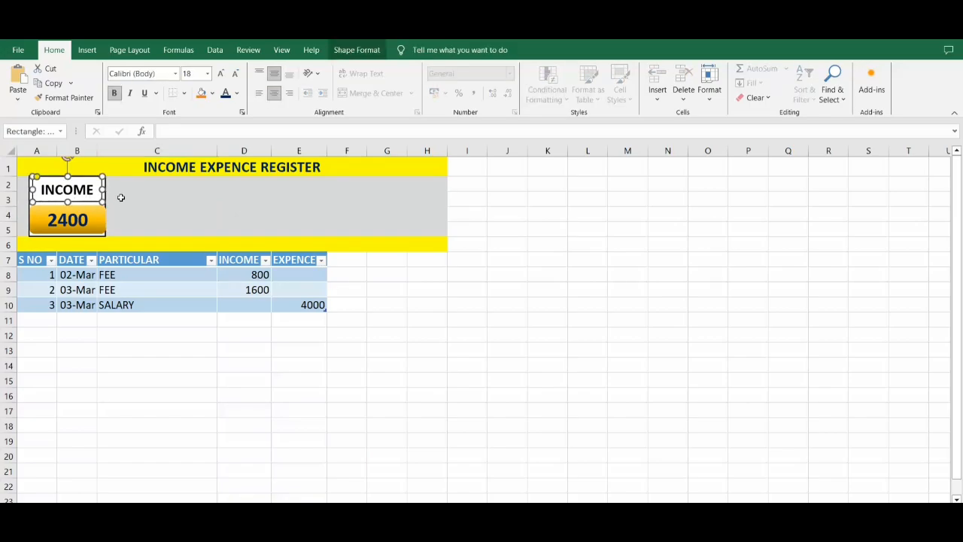
left_click(73, 219, "shift")
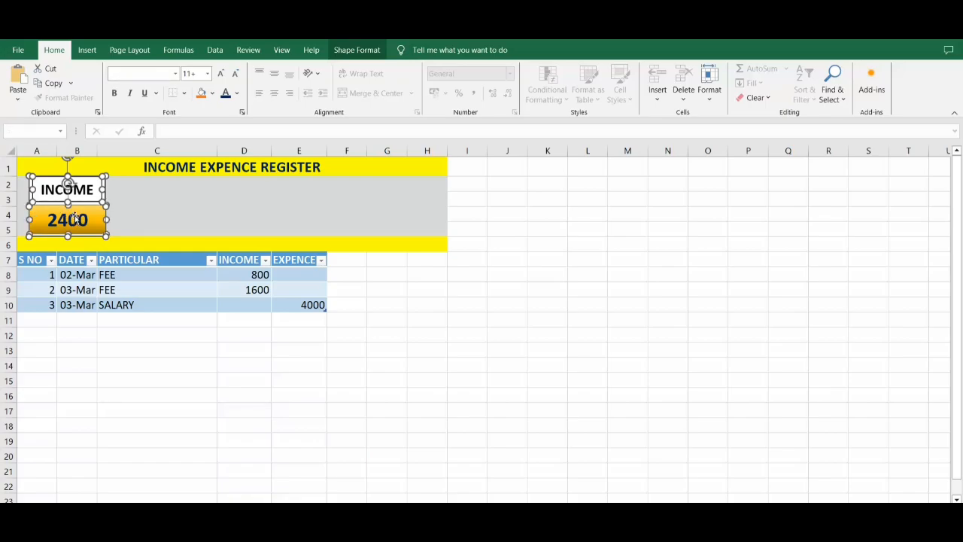
left_click_drag(81, 210, 369, 203)
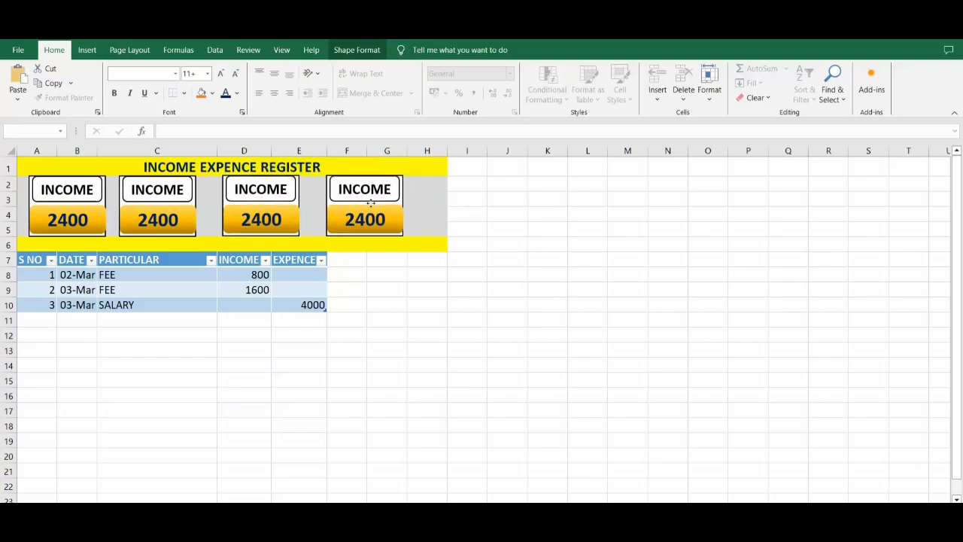
- Move all shapes of the third card slightly right to even out the spacing between cards
left_click(283, 205)
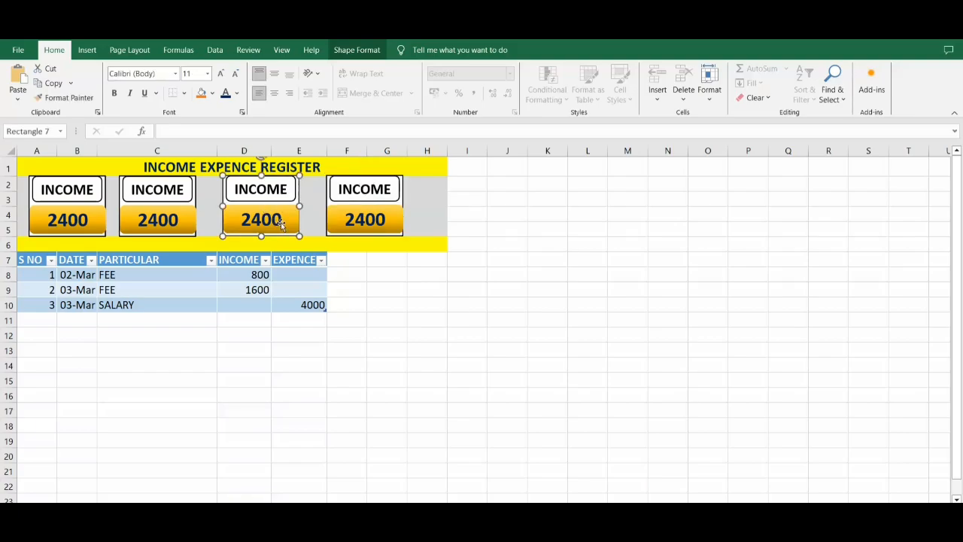
left_click(273, 201, "ctrl")
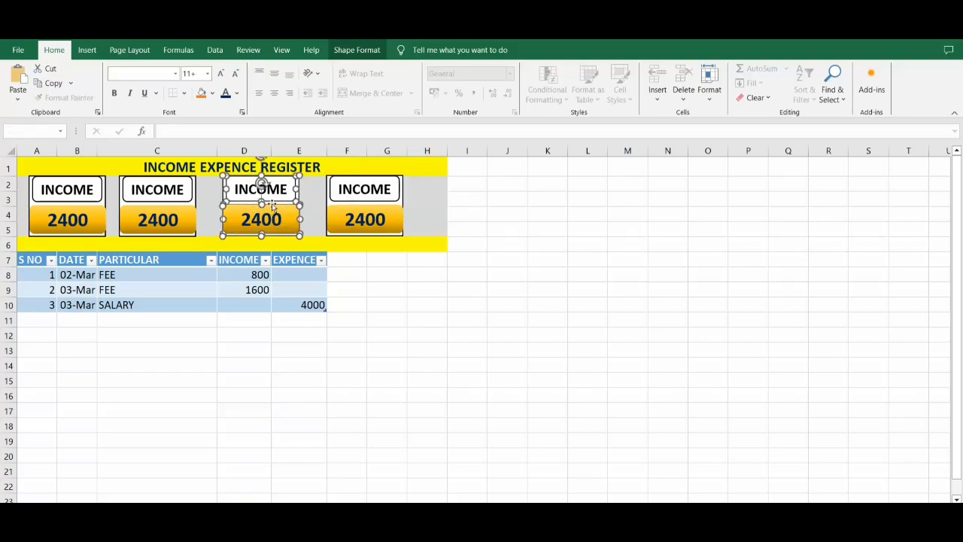
left_click_drag(273, 202, 280, 202)
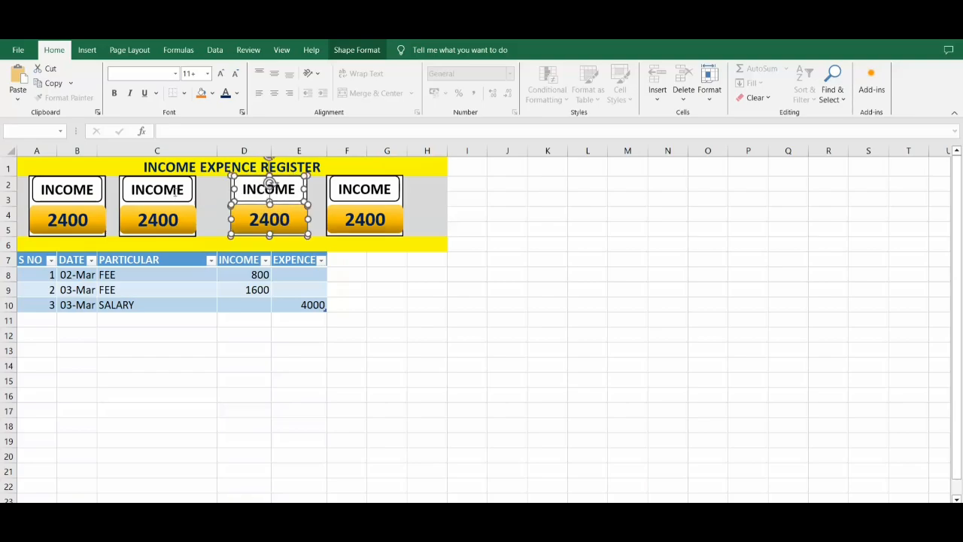
- Change the second card's label to EXPENCE and widen its label rectangle slightly so the word fits on one line
left_click(185, 192)
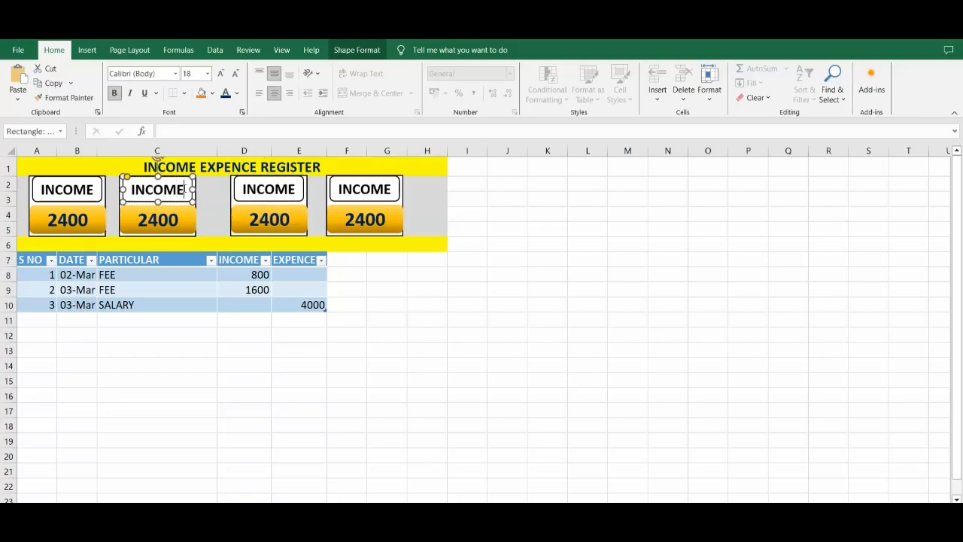
double_click(185, 192)
type("EXPEN")
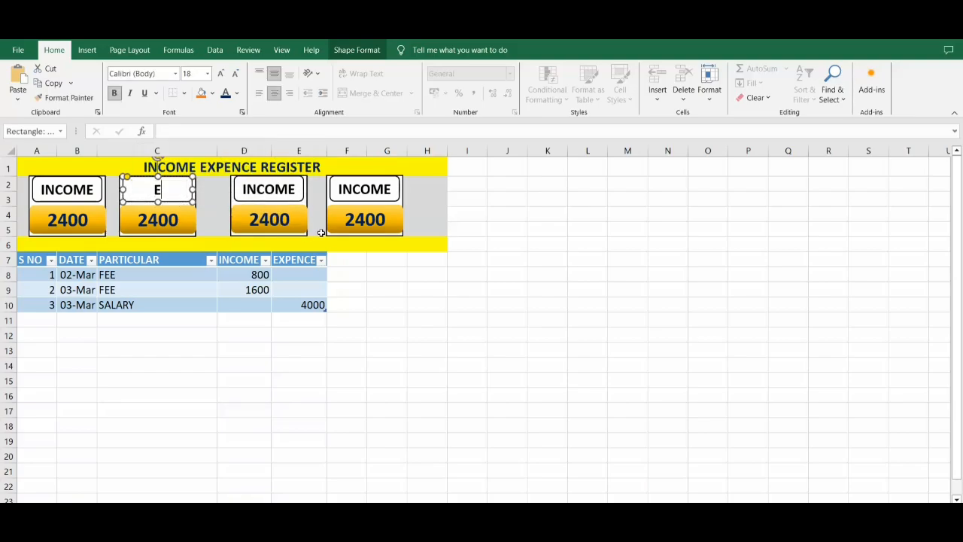
type("CE")
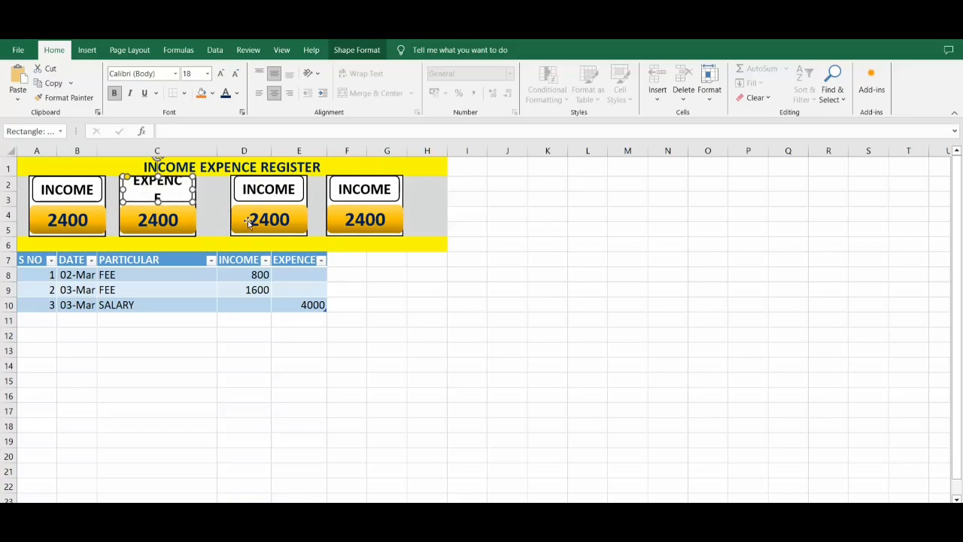
key("Escape")
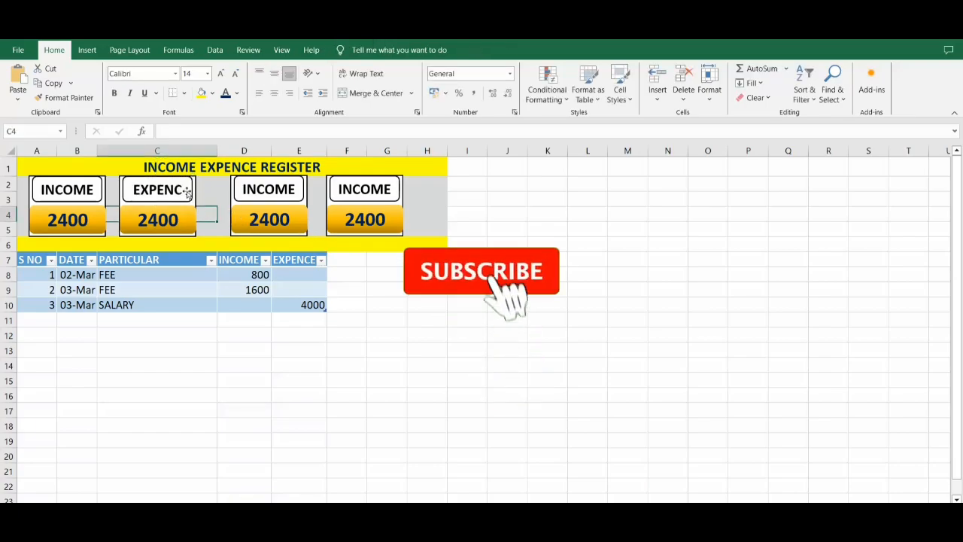
left_click_drag(192, 189, 195, 190)
- Replace the third card's label text with PROFIT
left_click(263, 209)
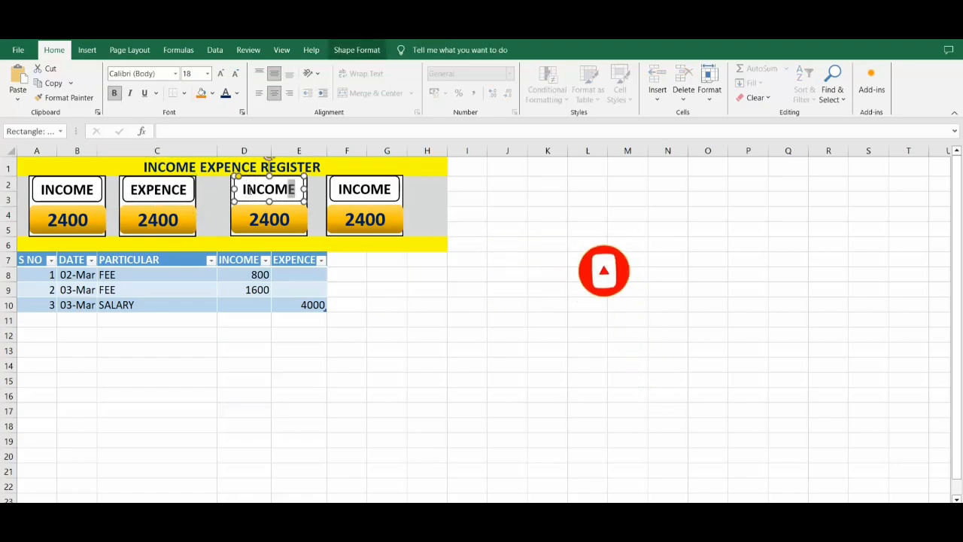
double_click(292, 189)
type("PR")
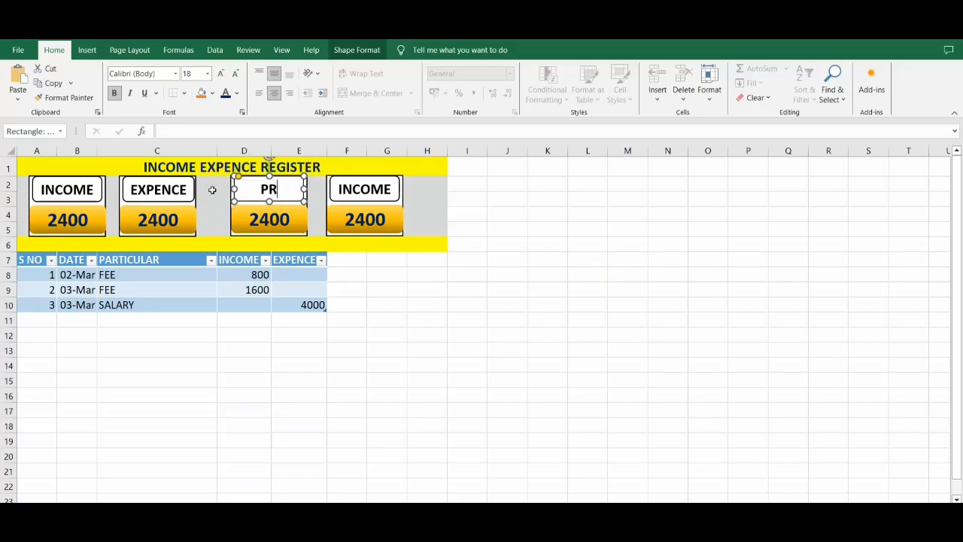
type("OFIT")
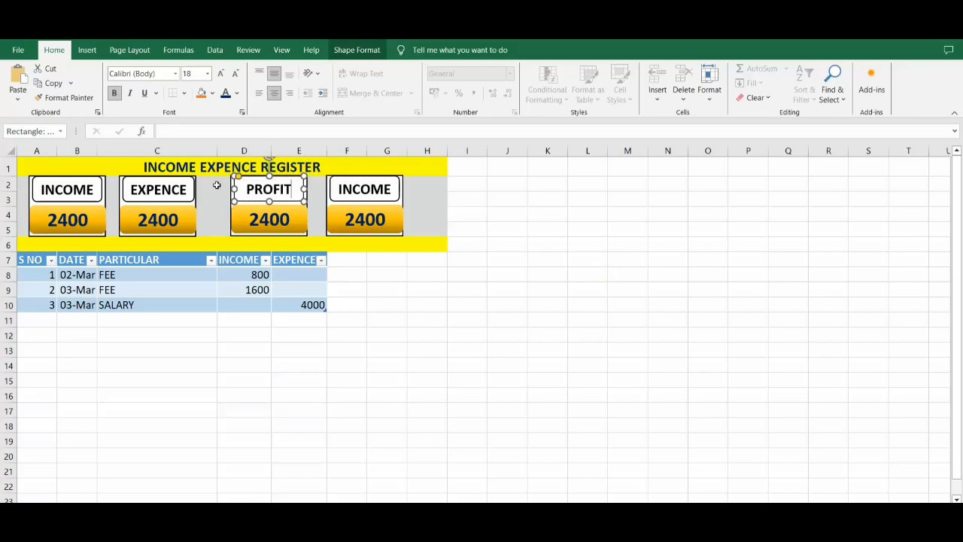
- Replace the fourth card's label text with LOSS
left_click(359, 190)
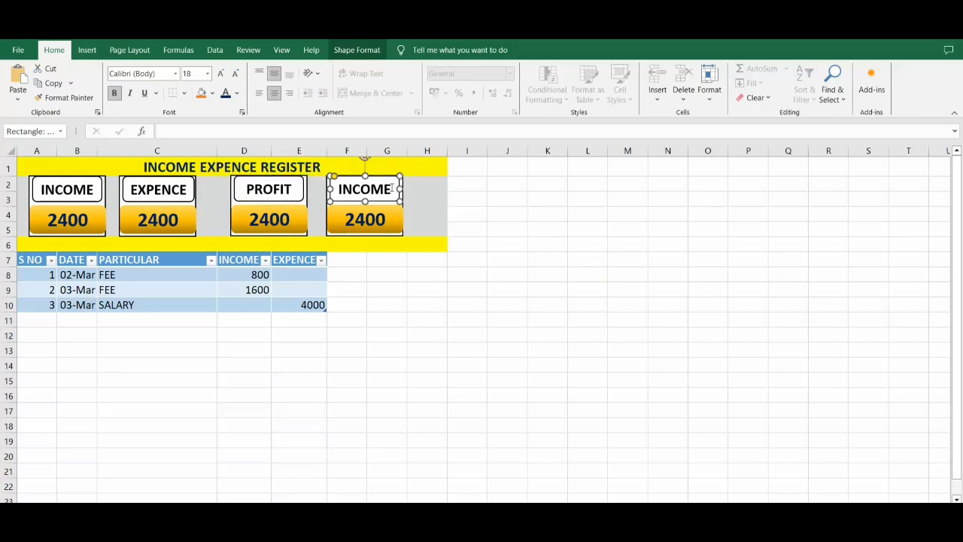
left_click_drag(391, 188, 331, 188)
type("L")
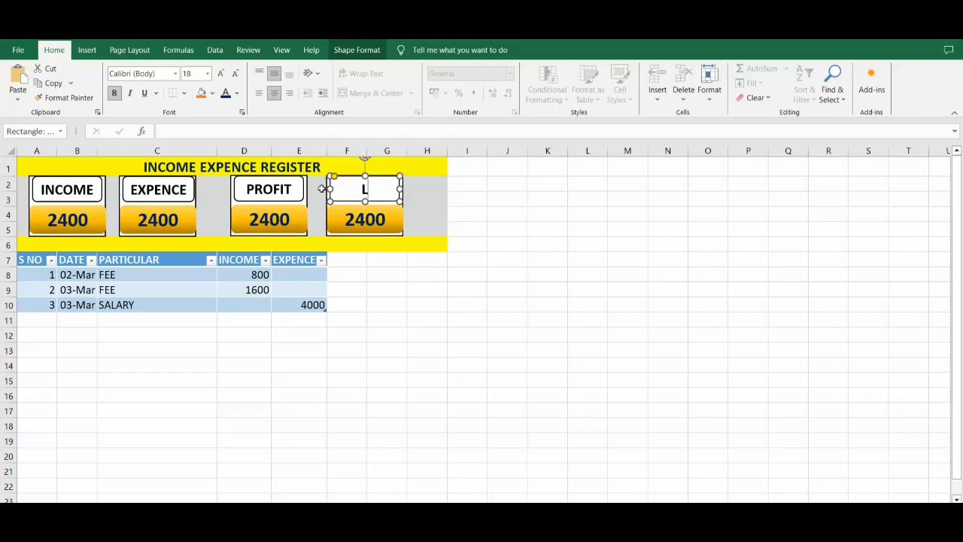
type("OSS")
- Link the EXPENCE card's value shape to the calculated expense in cell C4 of Sheet2
left_click(190, 218)
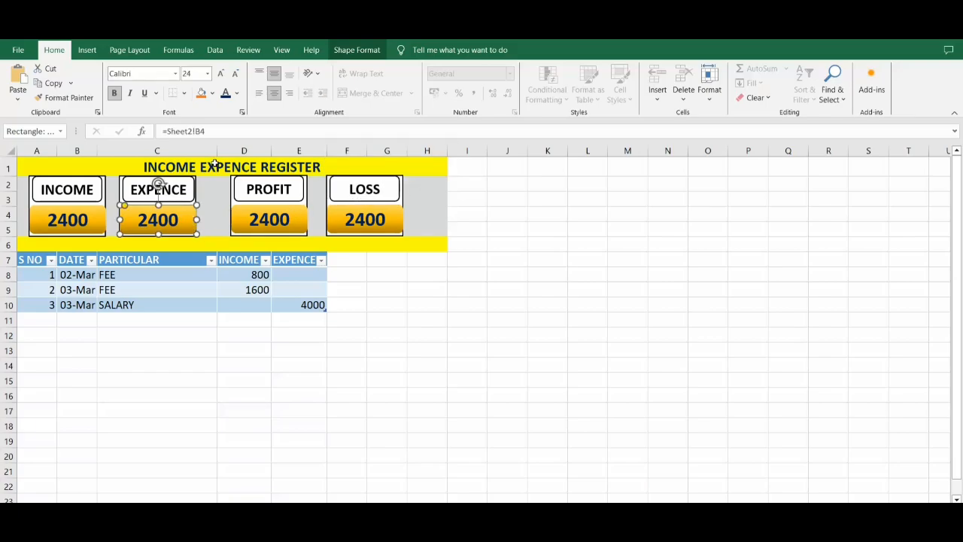
type("=")
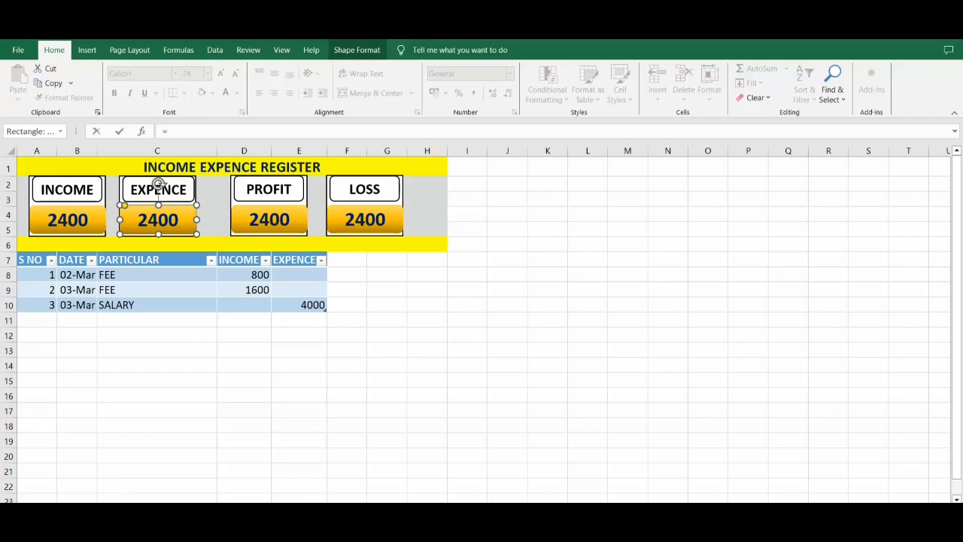
left_click(111, 509)
left_click(145, 212)
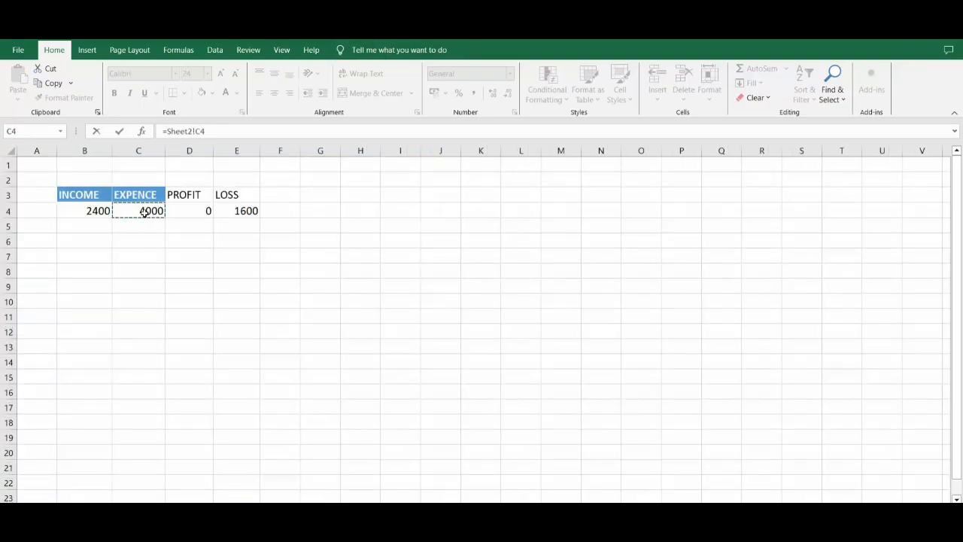
key("Return")
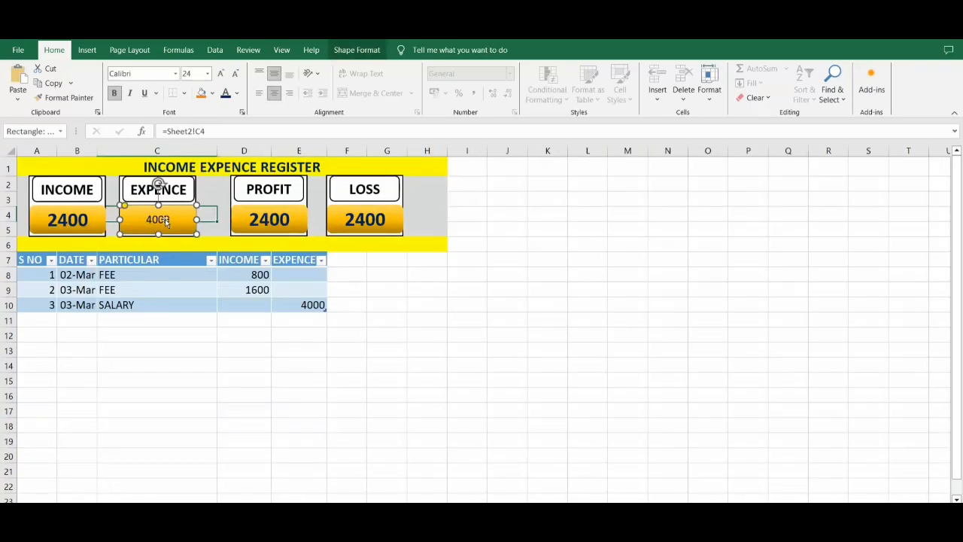
- Copy the formatting of the INCOME card's value shape onto the EXPENCE card's value shape
left_click(94, 221)
left_click(64, 98)
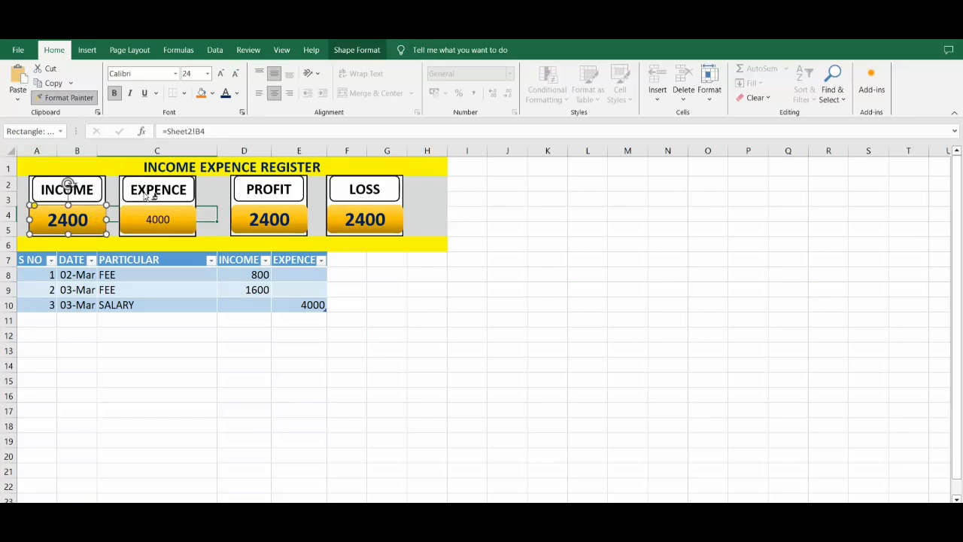
left_click(154, 219)
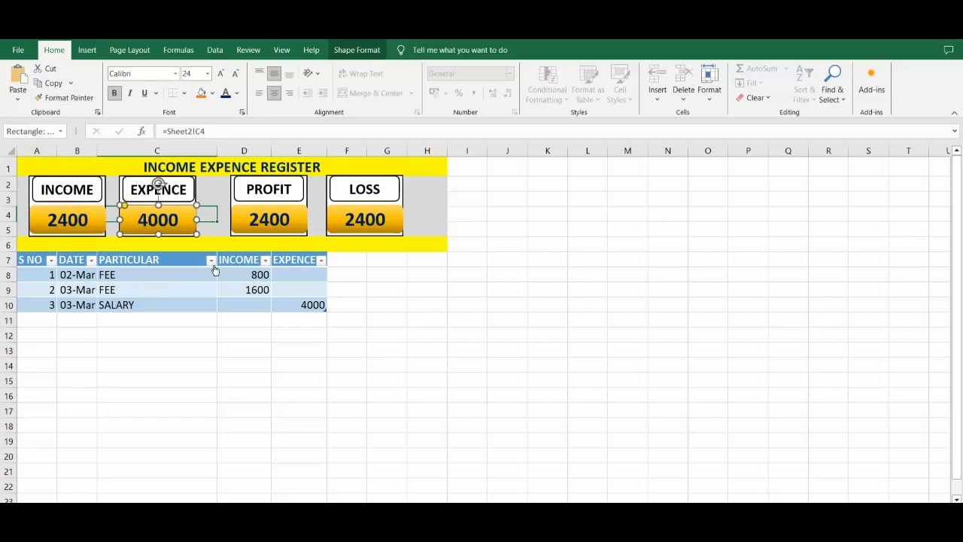
- Check the profit cell on Sheet2 and change the PROFIT card's value link to =Sheet2!D4
left_click(269, 222)
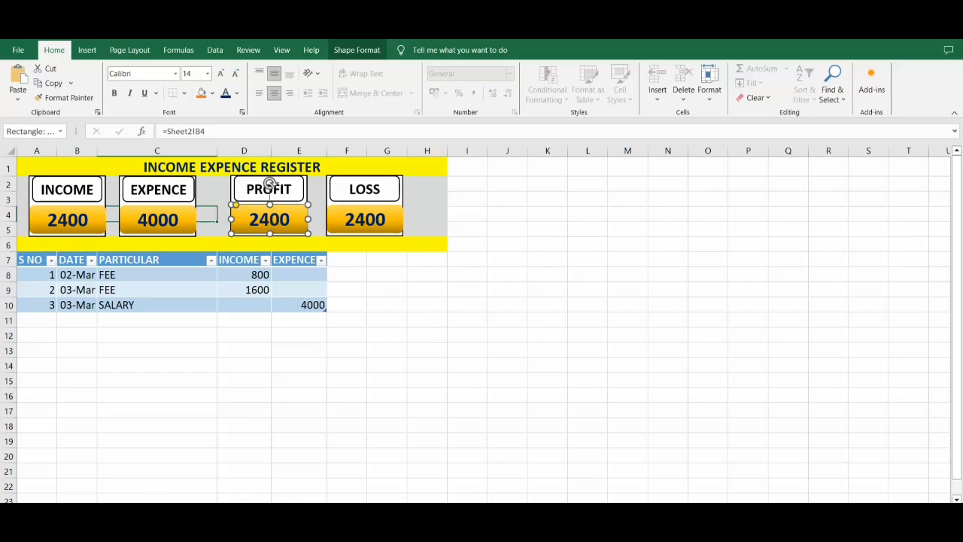
left_click(95, 511)
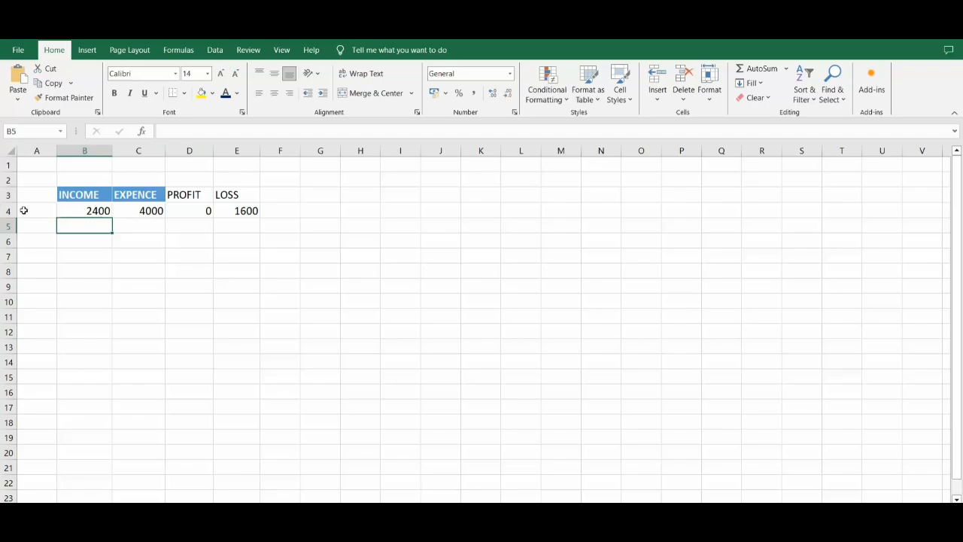
left_click(62, 511)
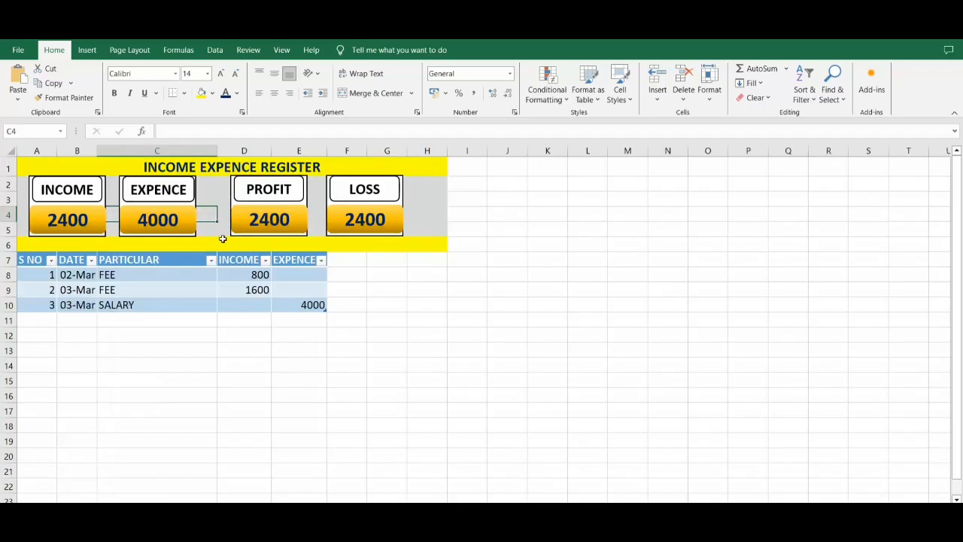
left_click(287, 219)
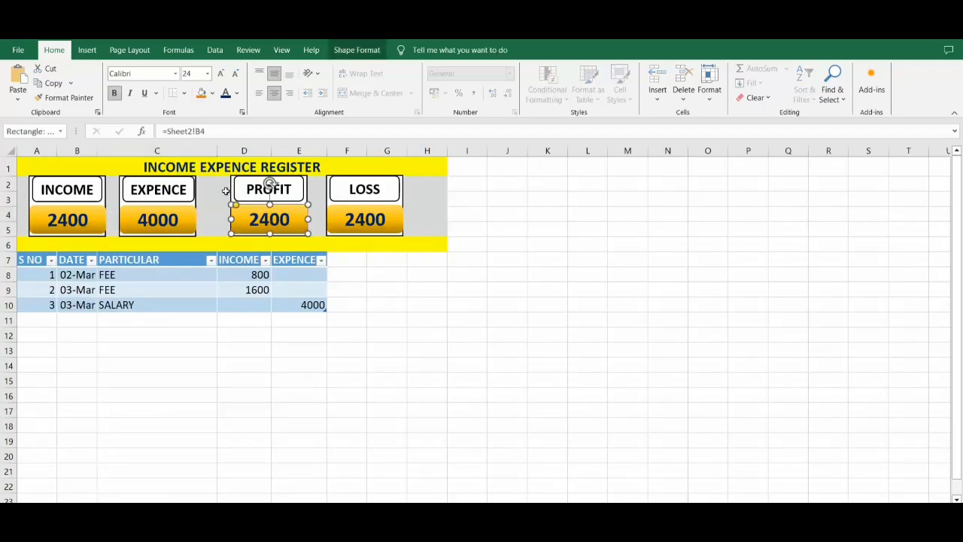
left_click(200, 131)
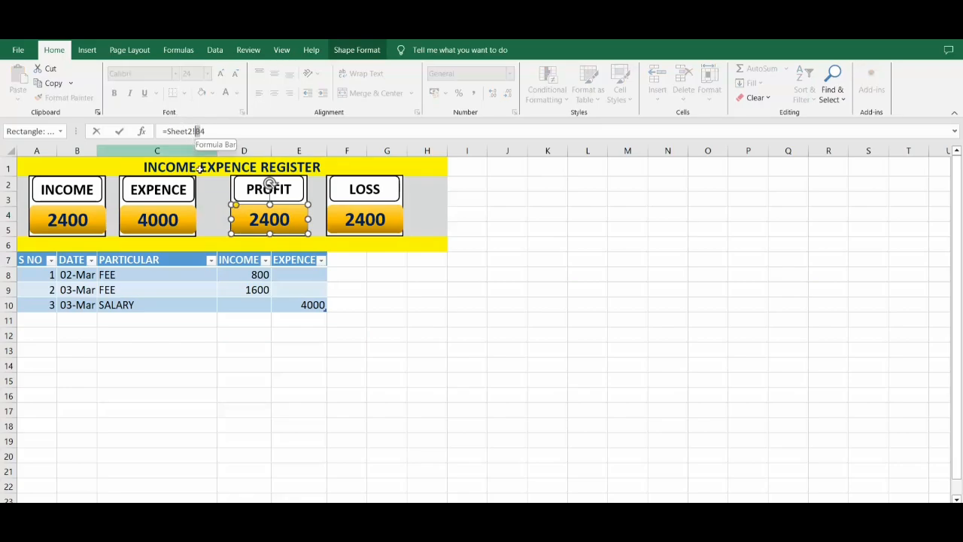
type("D")
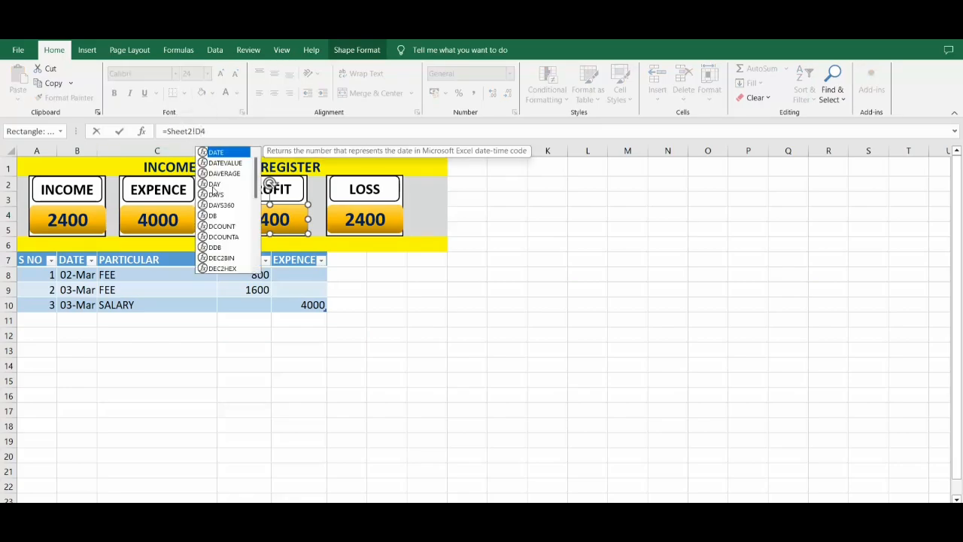
key("Return")
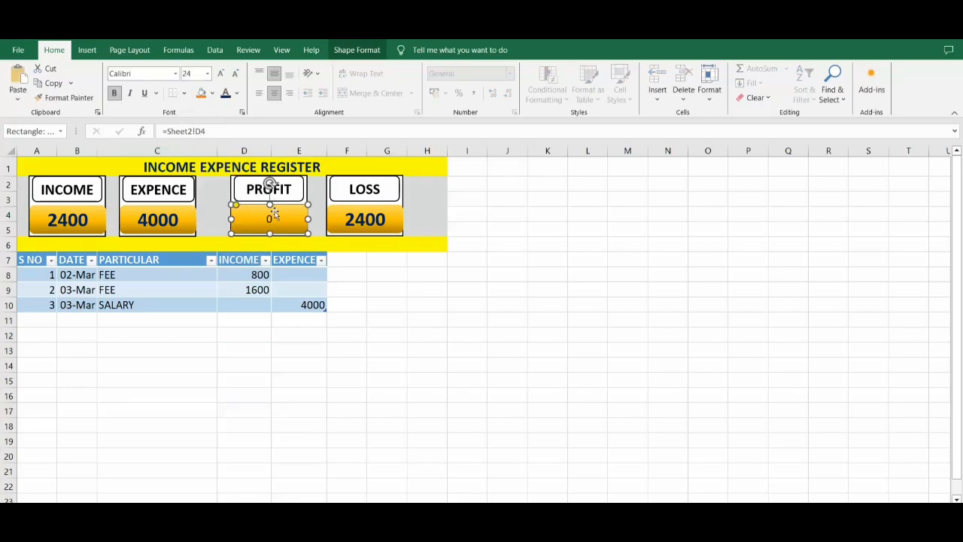
- Copy the formatting of the EXPENCE card's value shape onto the PROFIT card's value shape
left_click(192, 218)
left_click(60, 97)
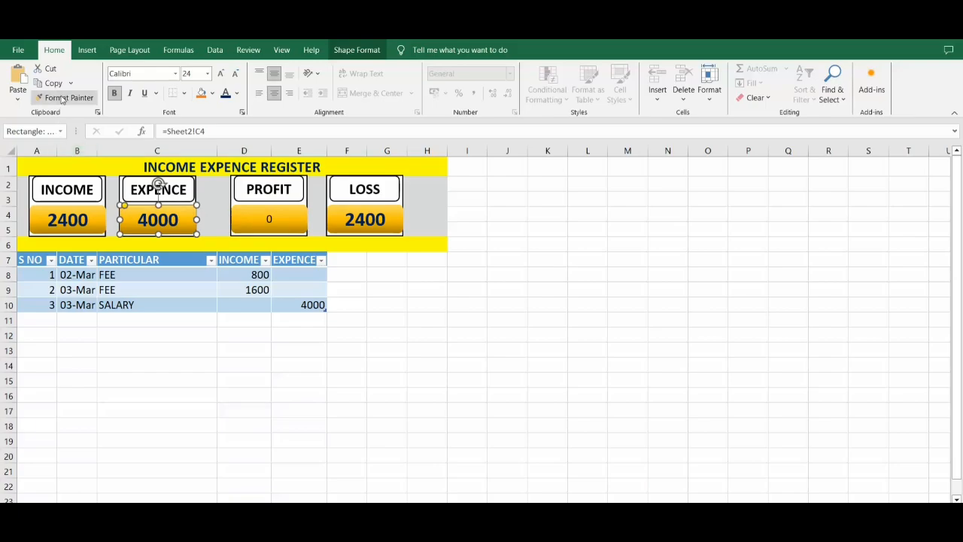
left_click(268, 216)
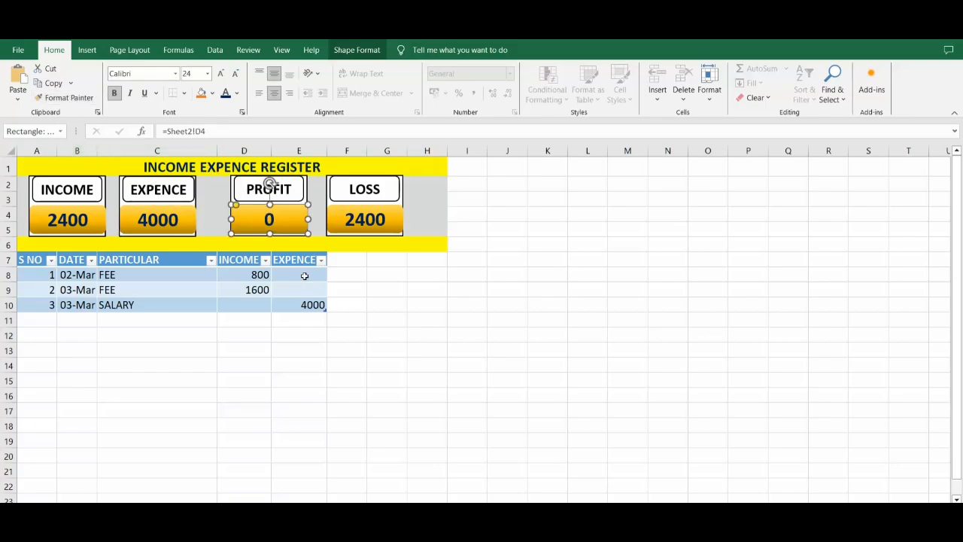
left_click(374, 220)
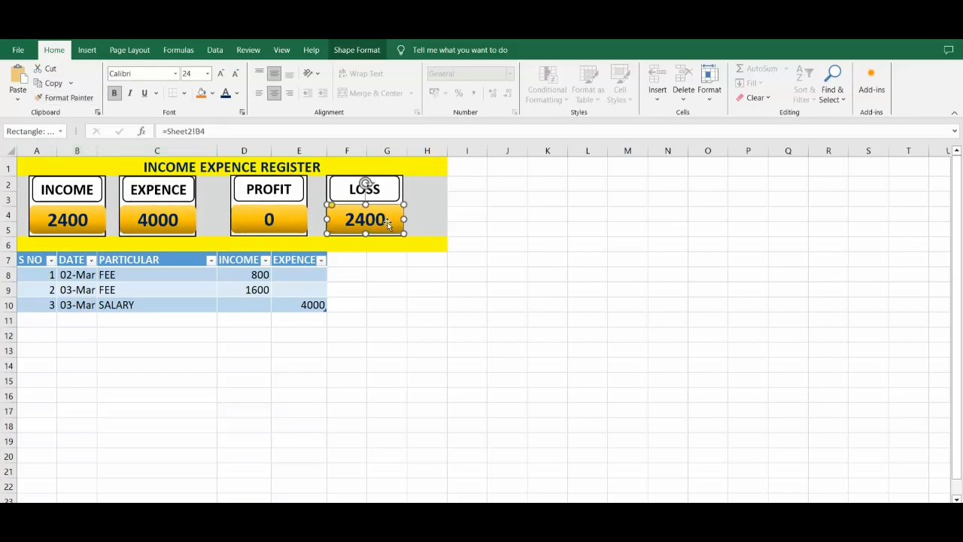
left_click(200, 131)
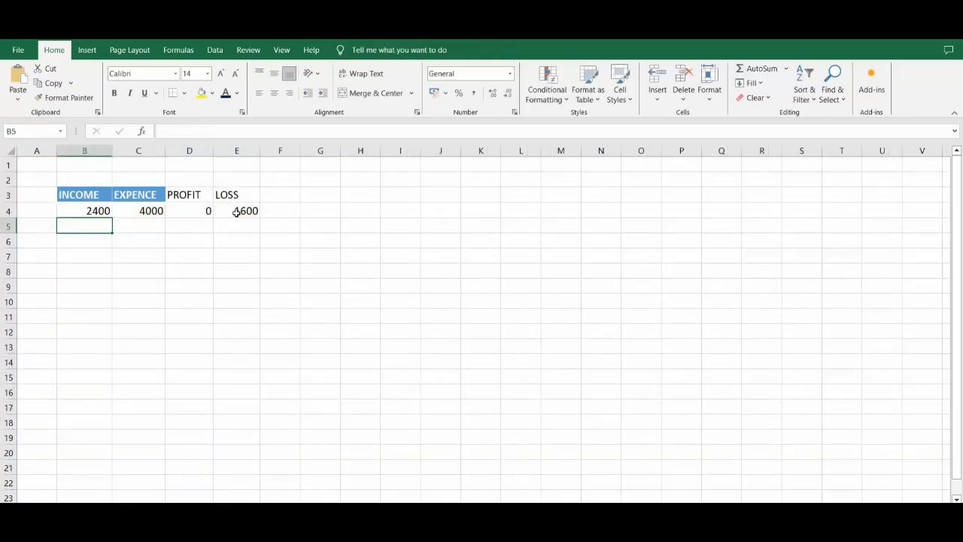
left_click(236, 212)
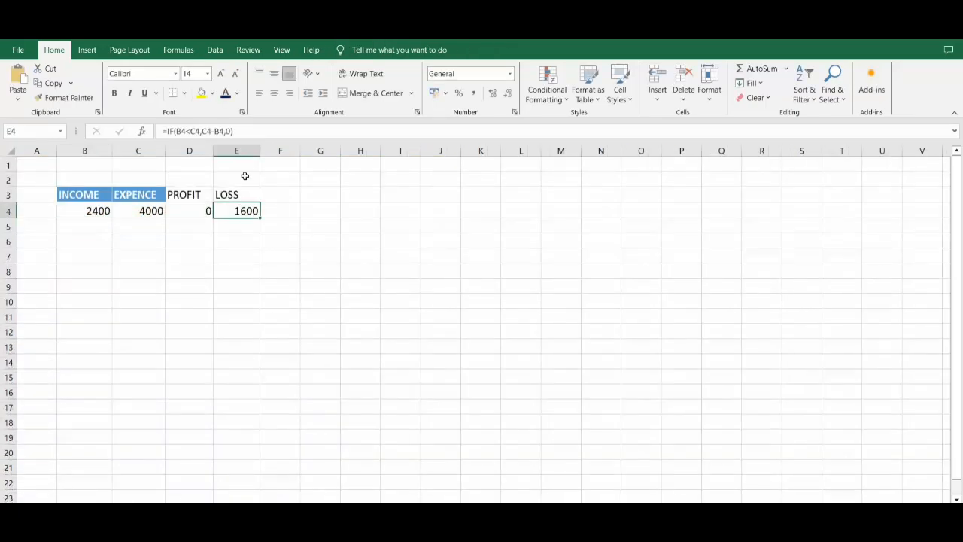
left_click(77, 500)
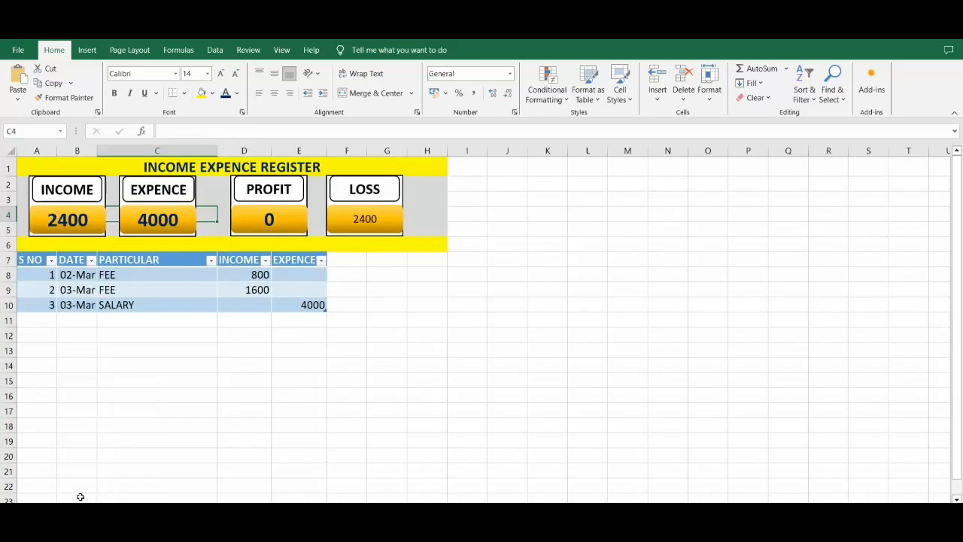
- Link the LOSS card's value shape to the calculated loss in cell E4 of Sheet2
left_click(382, 218)
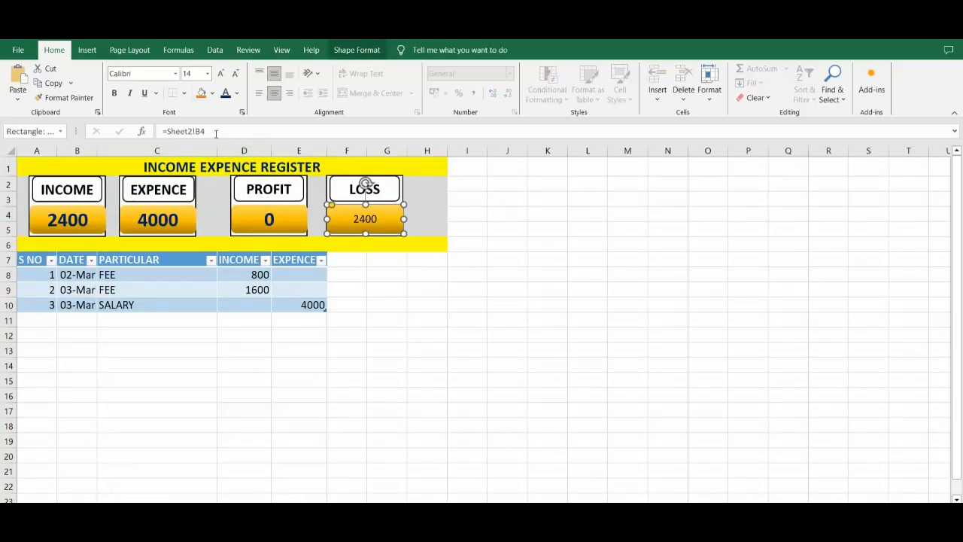
type("=")
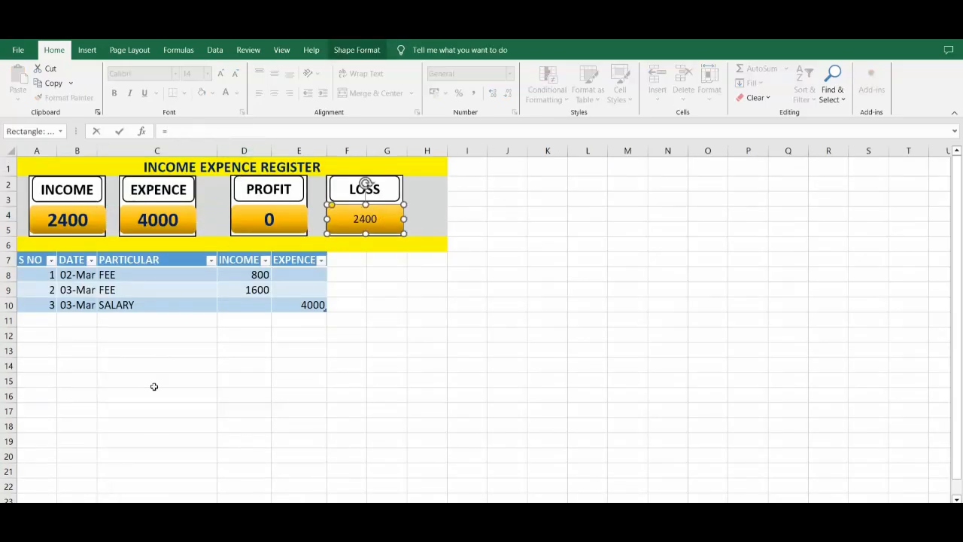
left_click(138, 493)
left_click(248, 210)
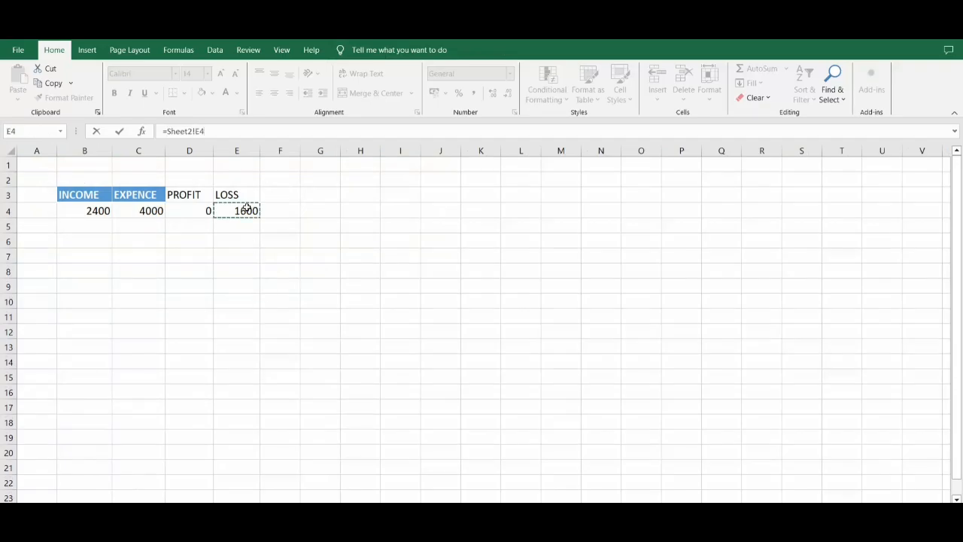
key("Return")
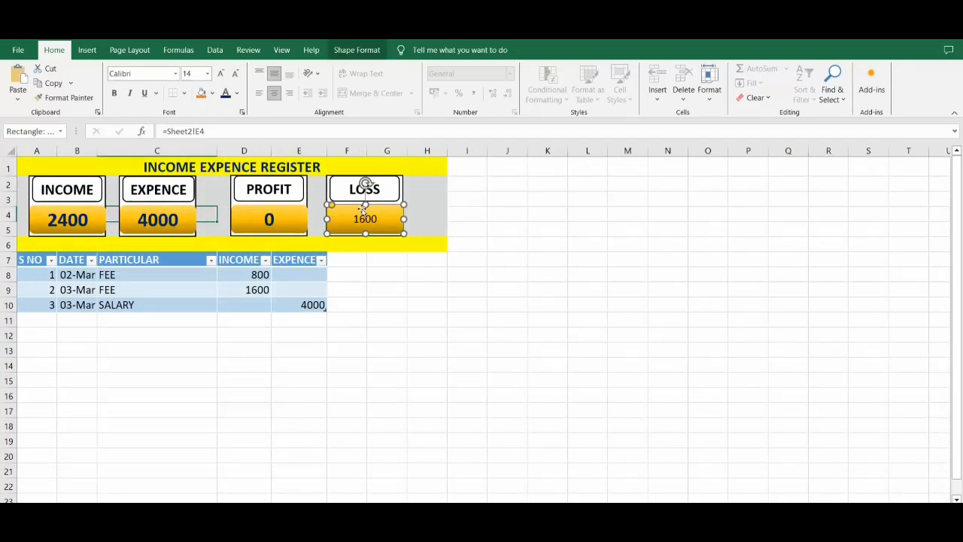
- Copy the formatting of the EXPENCE card's value shape onto the LOSS card's value shape
left_click(170, 220)
left_click(64, 98)
left_click(365, 219)
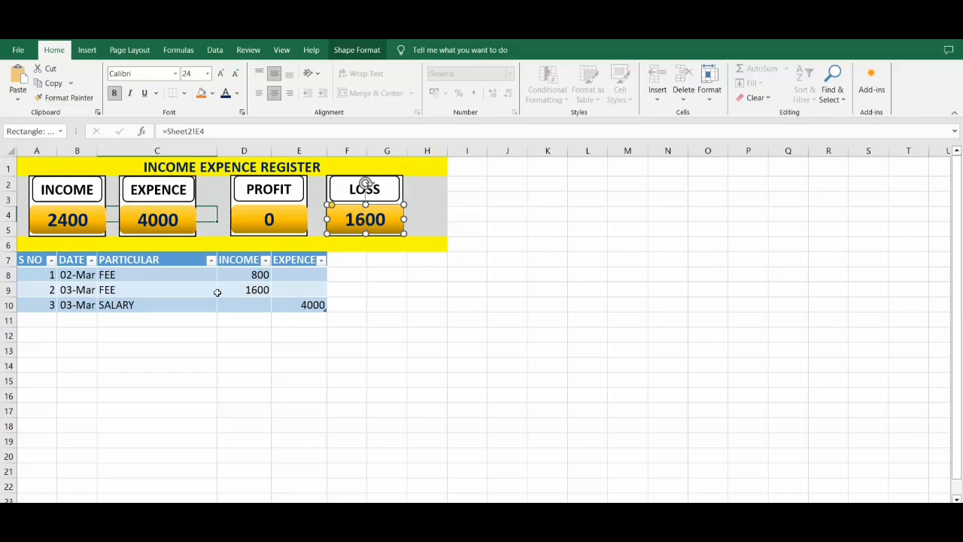
- Add record 4 in row 11 of the table, dated 4-MAR, with particular ELECT and an expense of 700
left_click(53, 320)
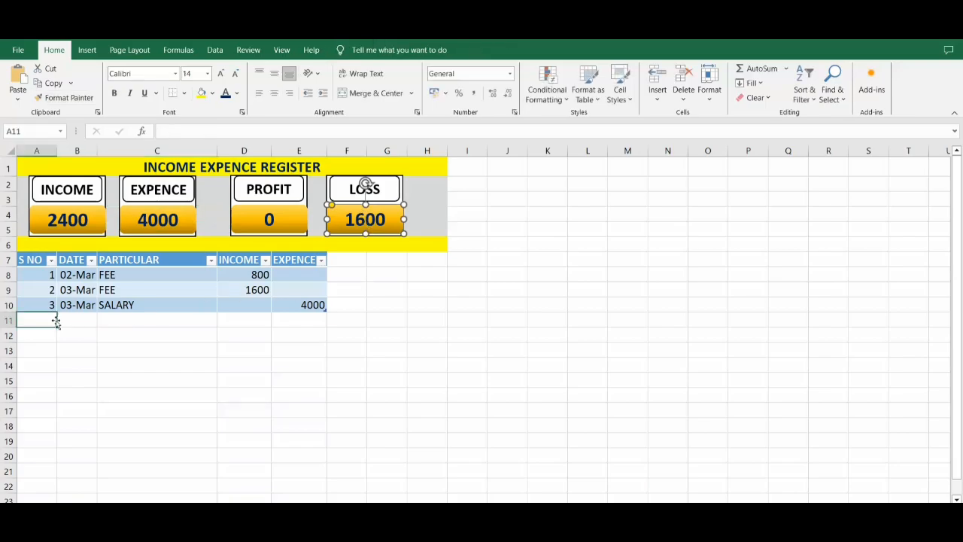
type("4")
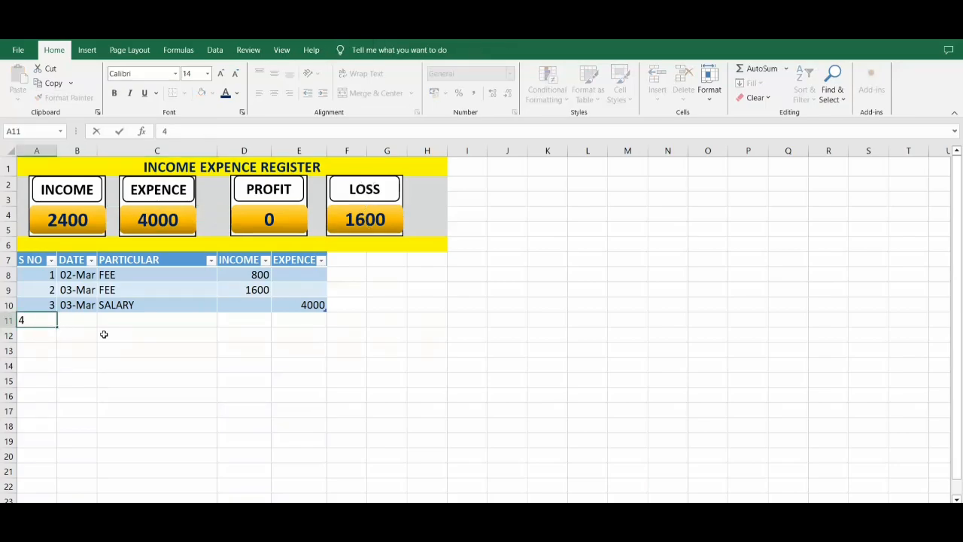
key("Tab")
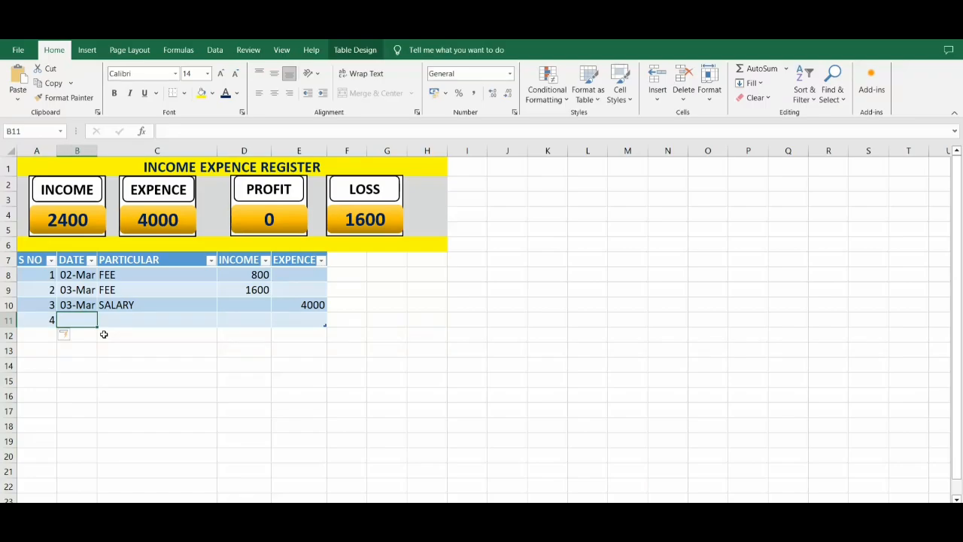
type("4-MAR")
key("Tab")
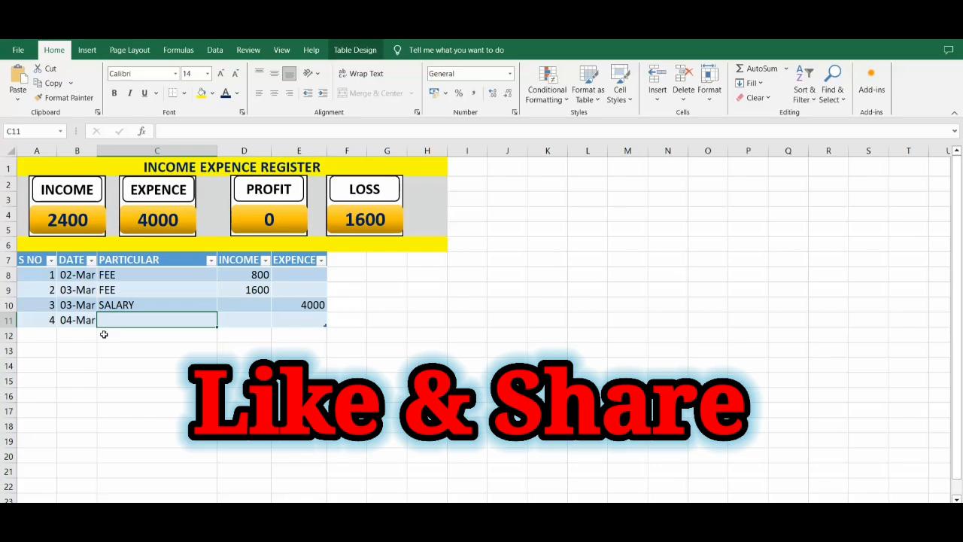
type("ELECT")
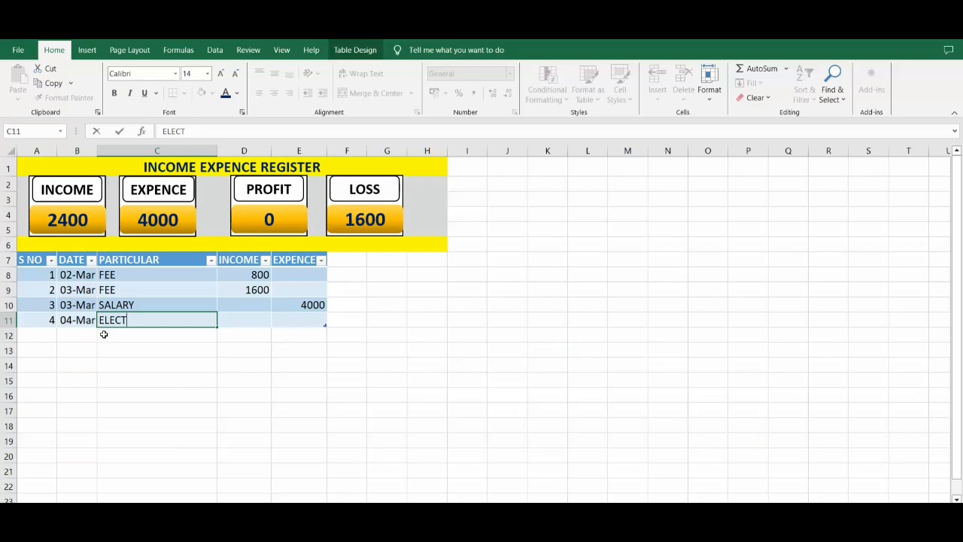
key("Tab")
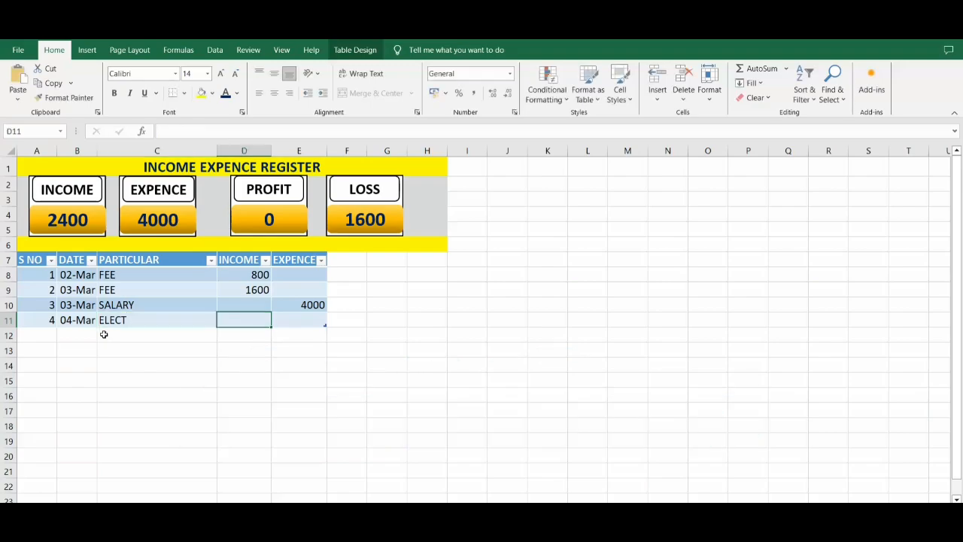
key("Tab")
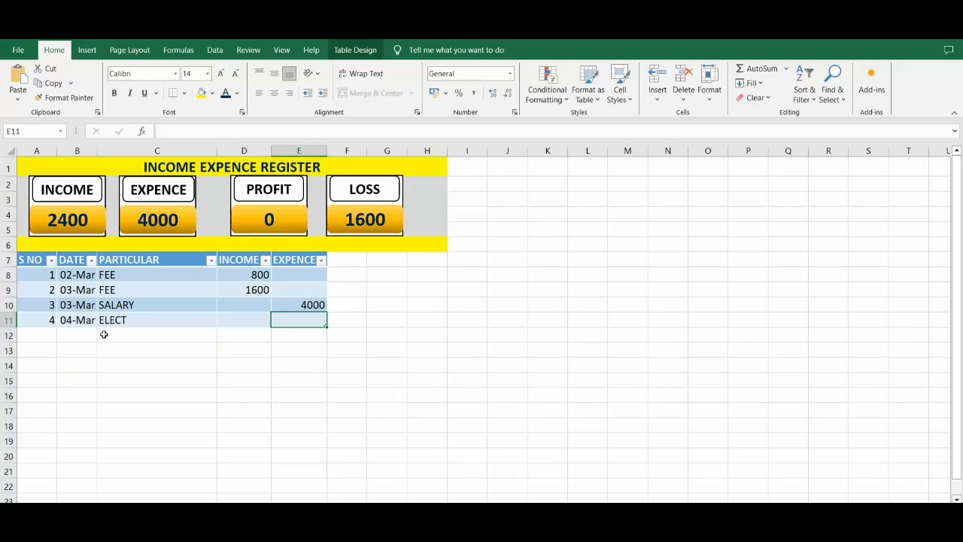
type("700")
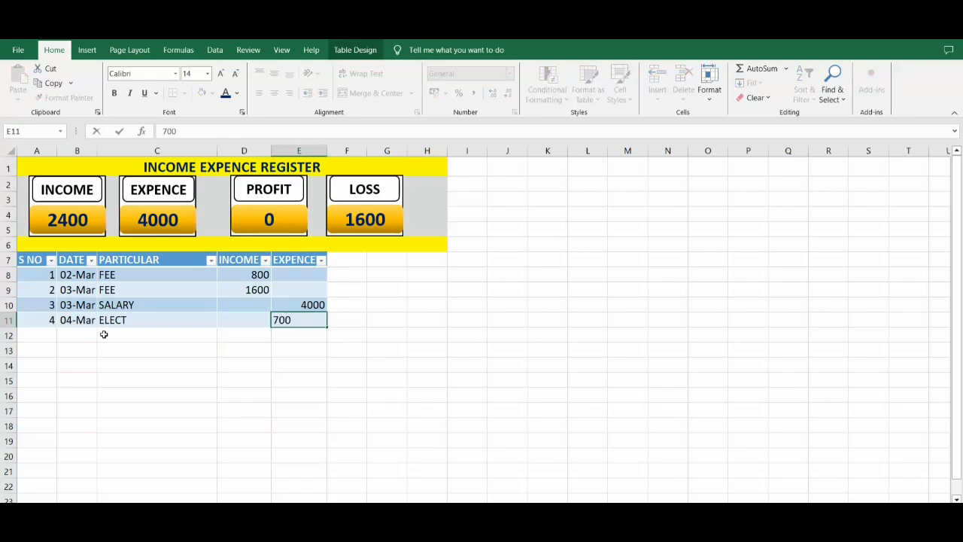
key("Return")
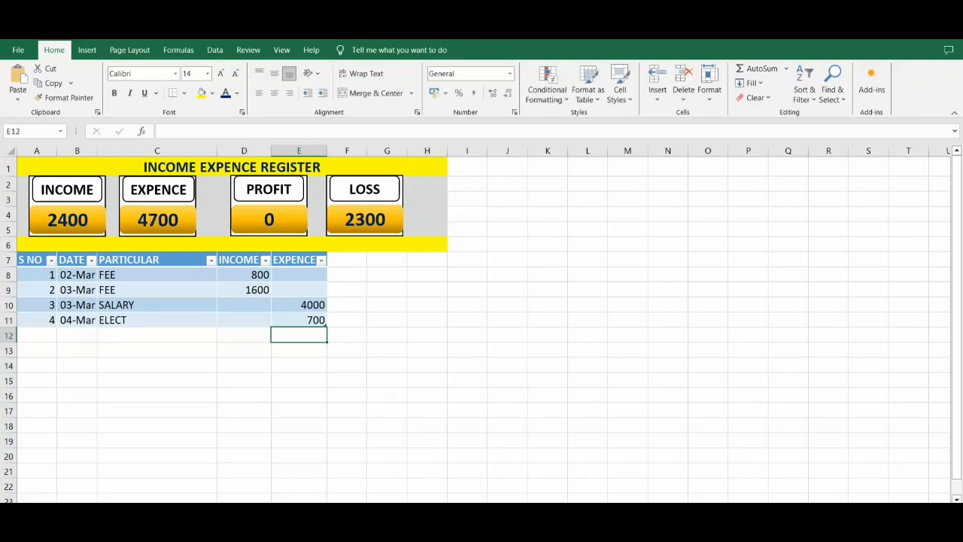
- Add record 5 in row 12 of the table, dated 5-MAR, with particular MED and an expense of 900
left_click(40, 333)
type("5")
key("Tab")
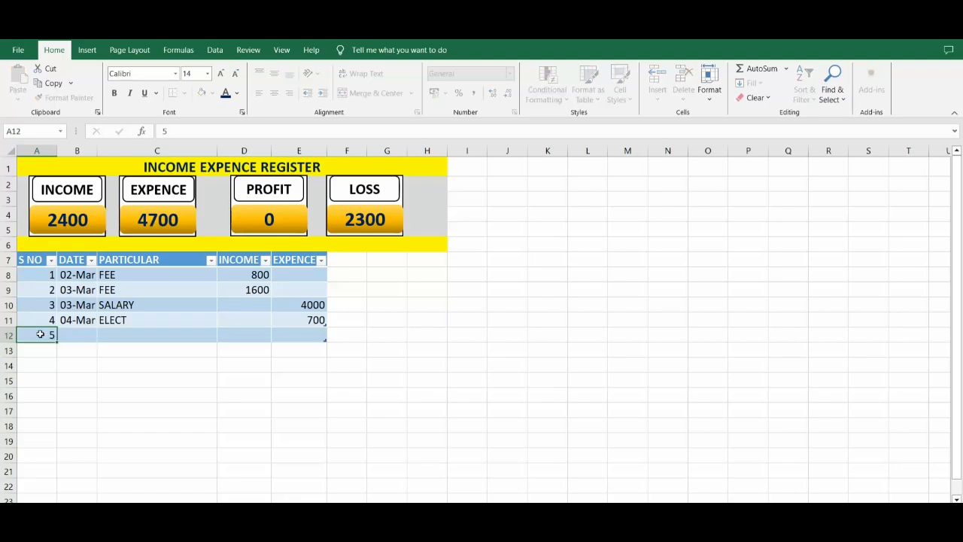
type("5")
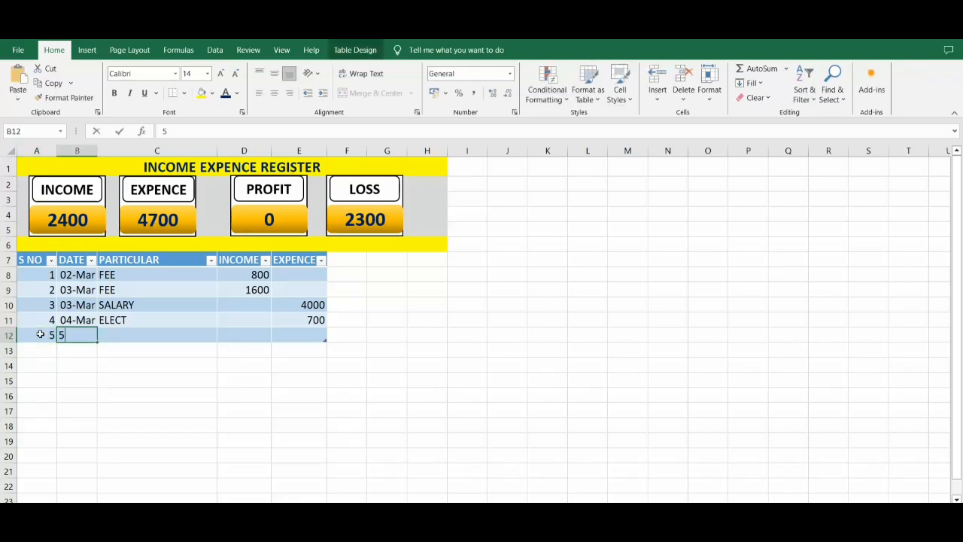
type("-MAR")
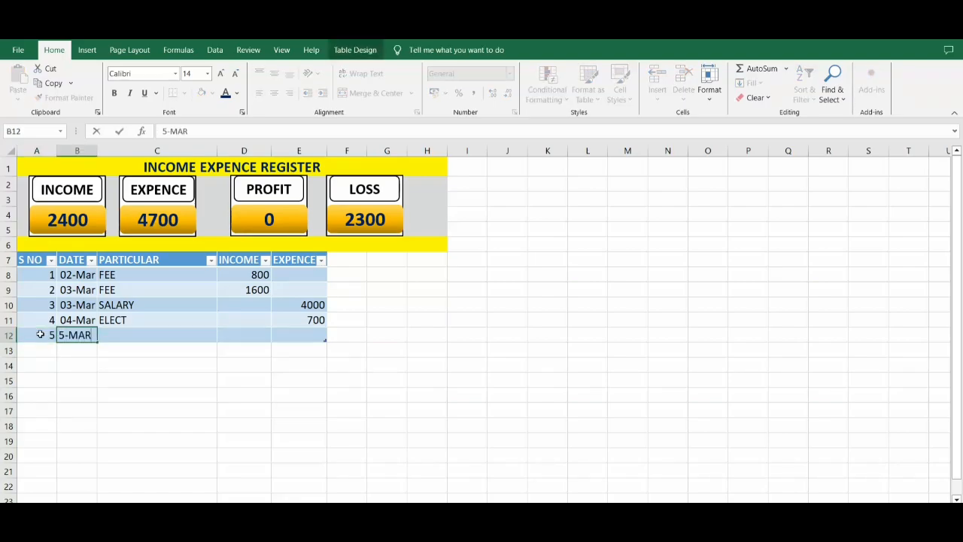
key("Tab")
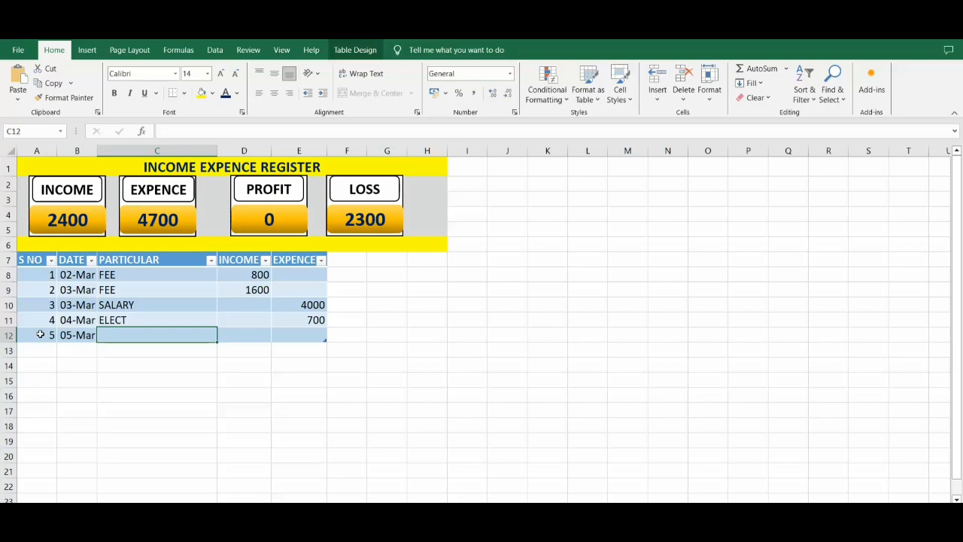
type("MED")
key("Tab")
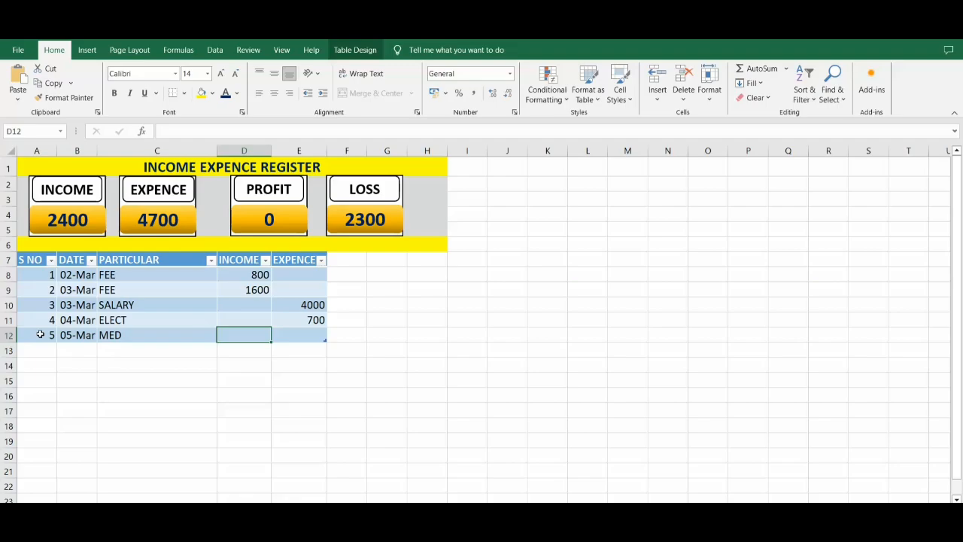
key("Tab")
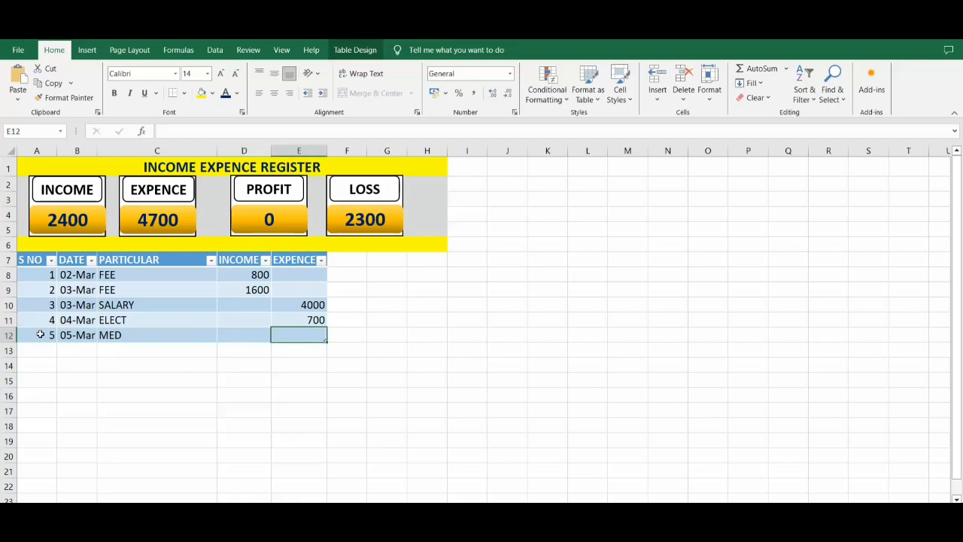
type("900")
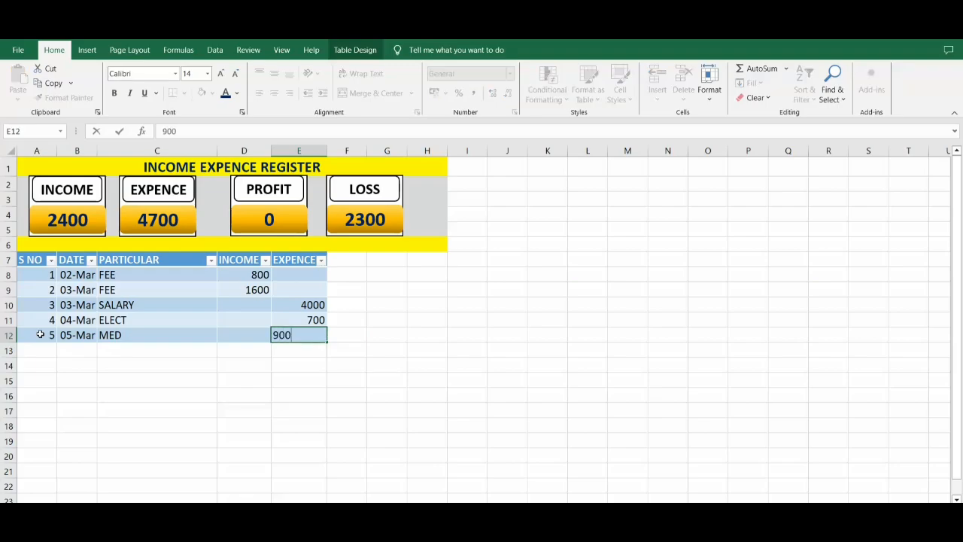
key("Return")
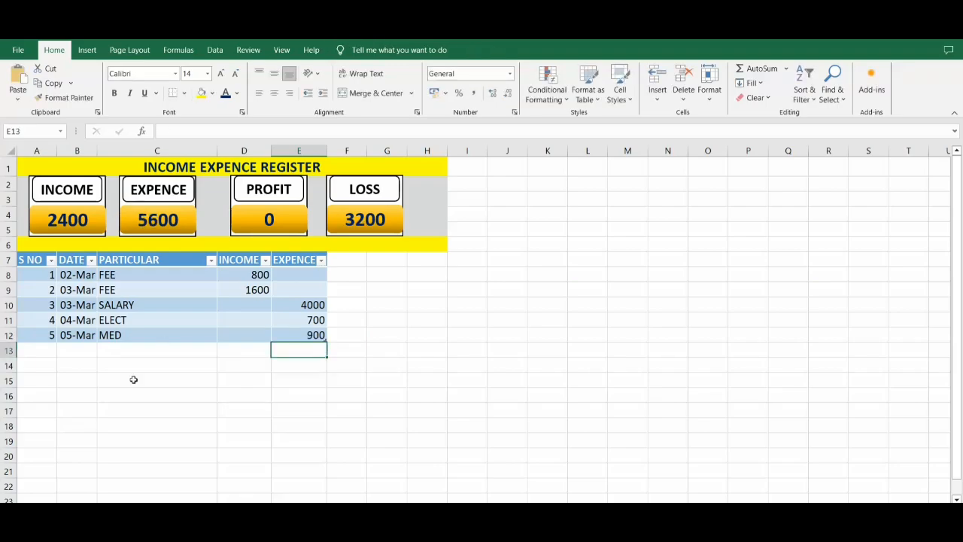
- Add record 6 in row 13 of the table, dated 6-MAR, with particular FEE and an income of 8000
left_click(36, 350)
type("6")
key("Tab")
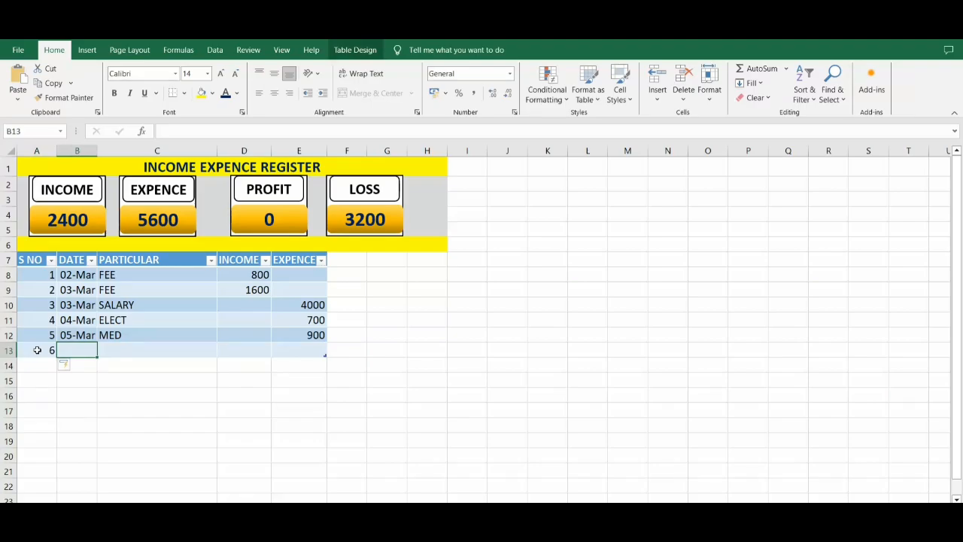
type("6-MAR")
key("Tab")
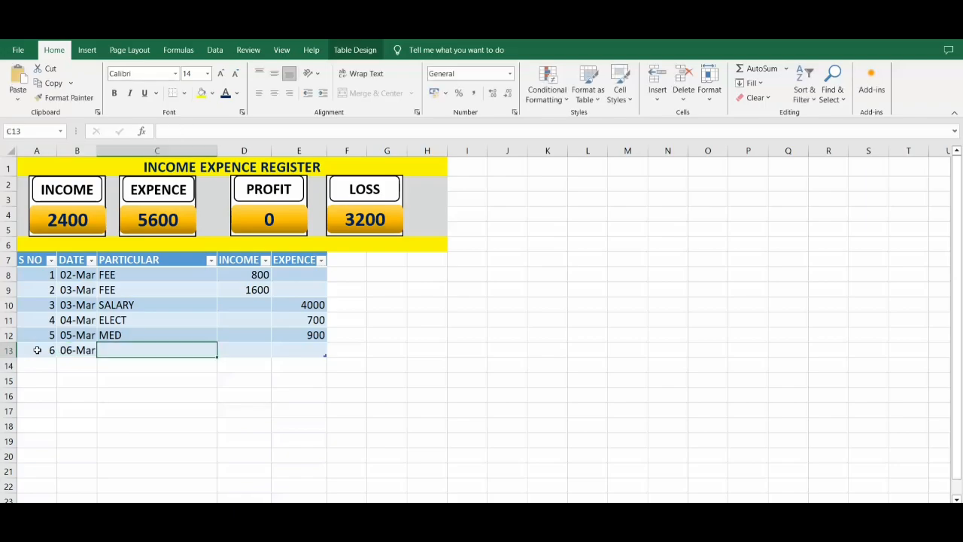
type("FEE")
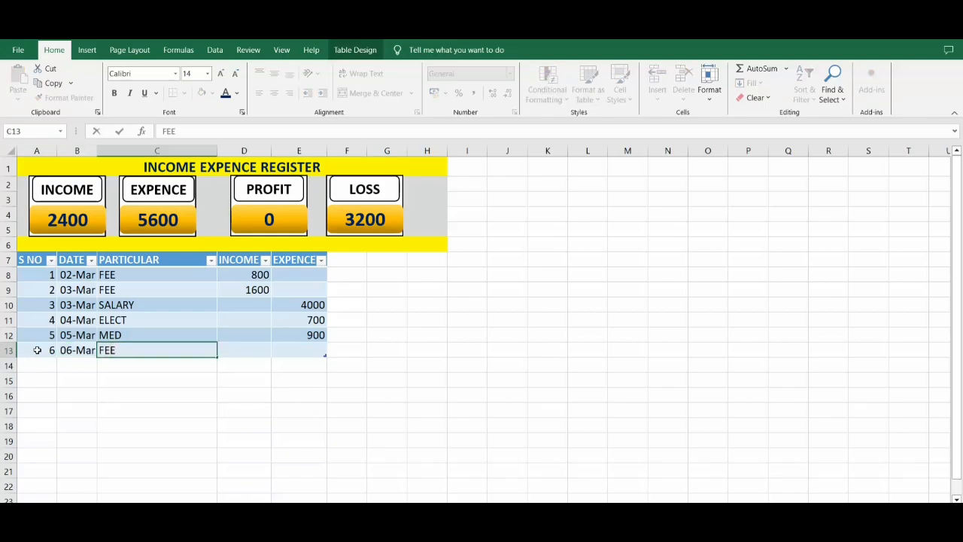
key("Tab")
type("8000")
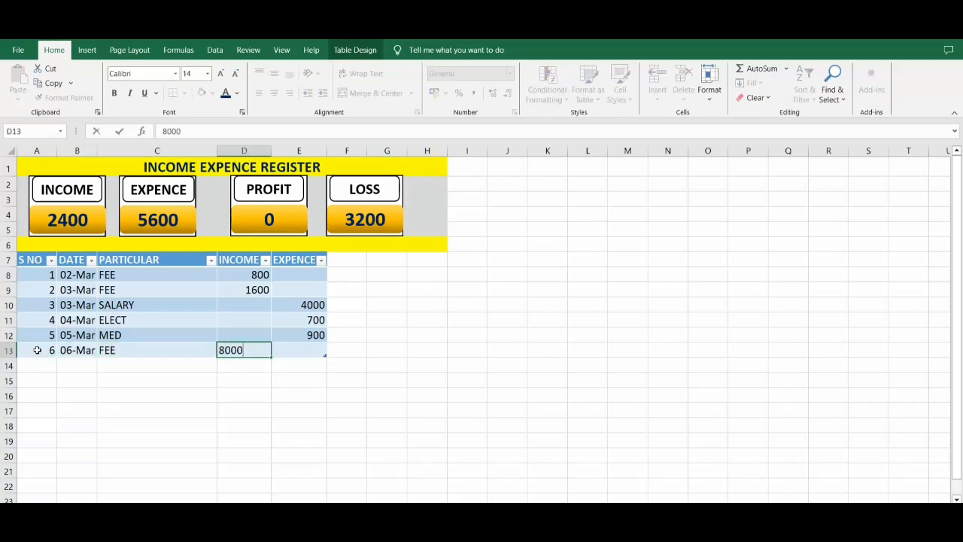
key("Return")
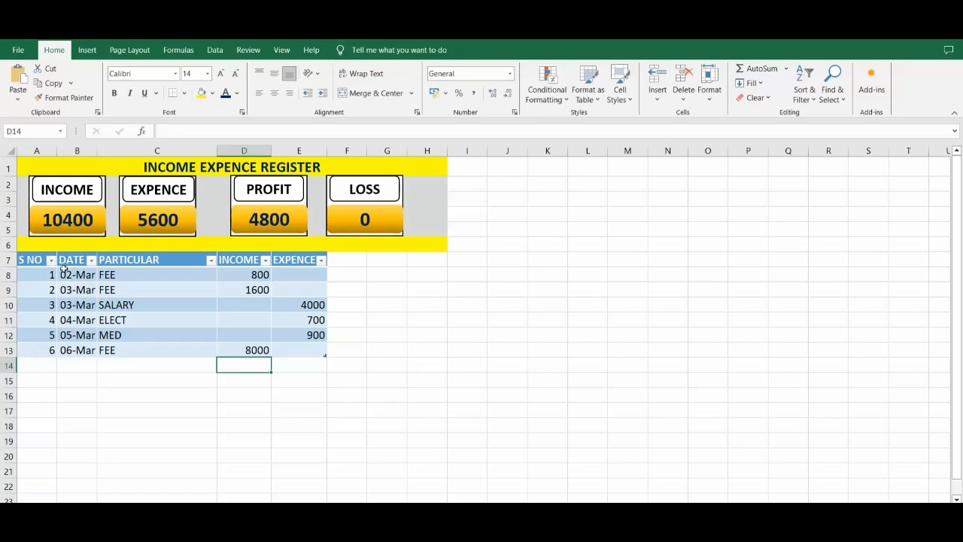